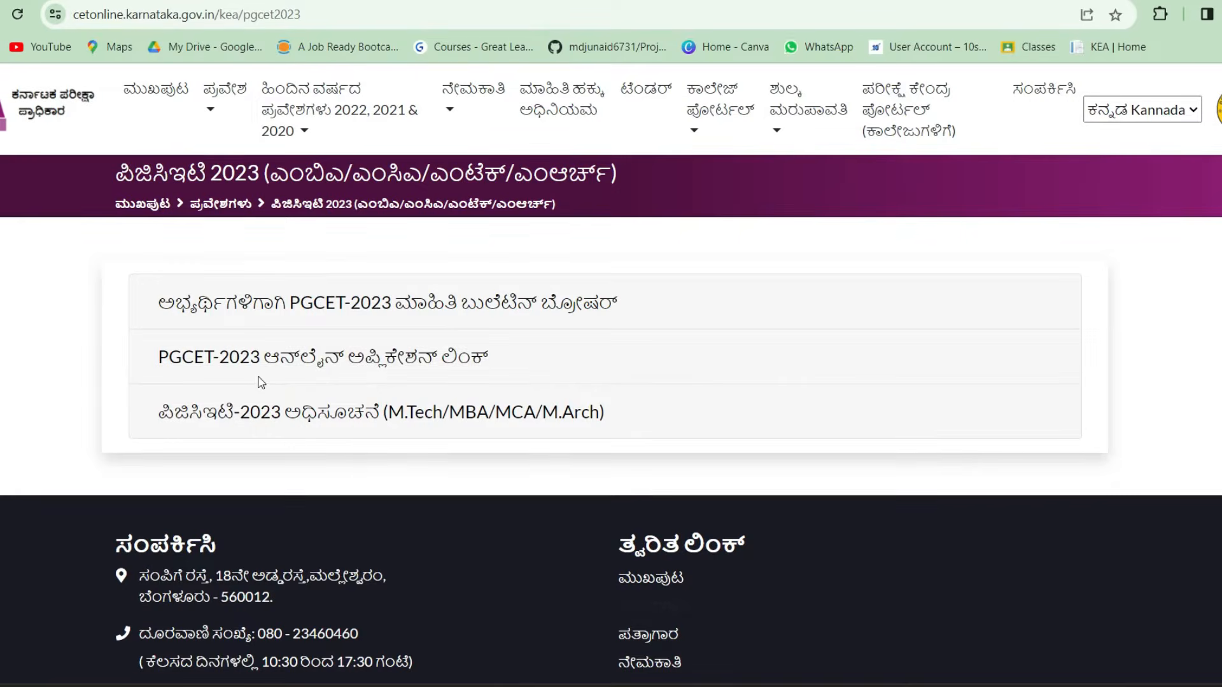
Switch the KEA PGCET 2023 page language from Kannada to English
click(1171, 114)
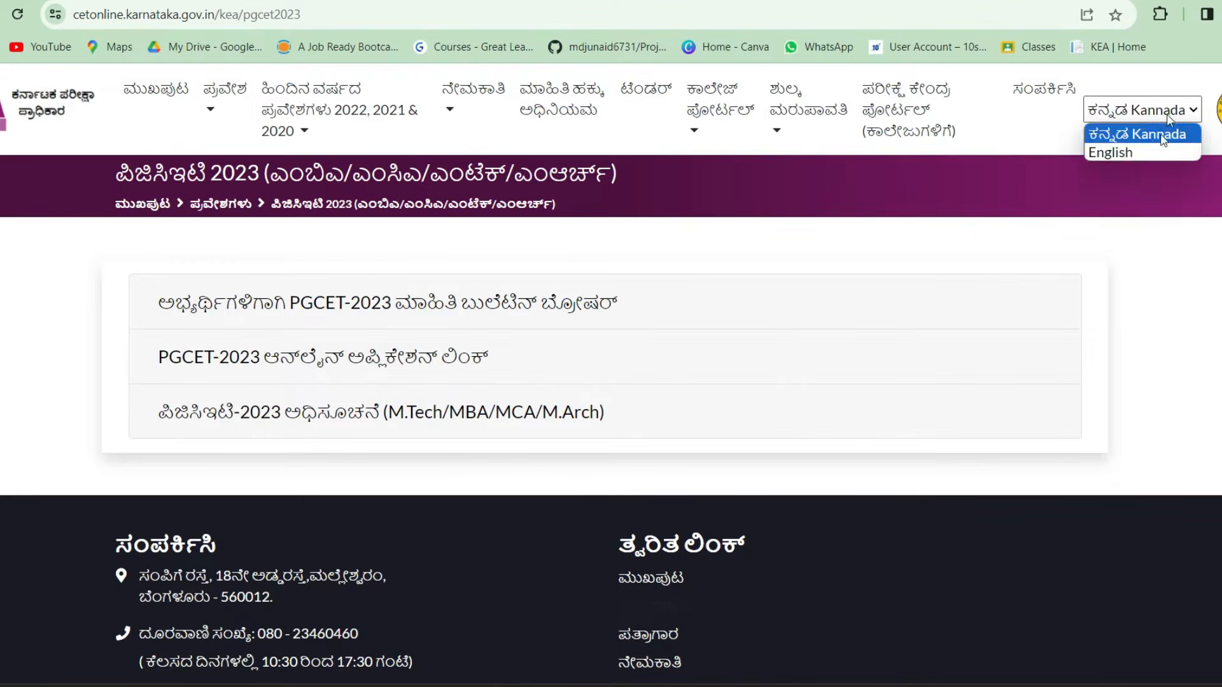
click(1137, 154)
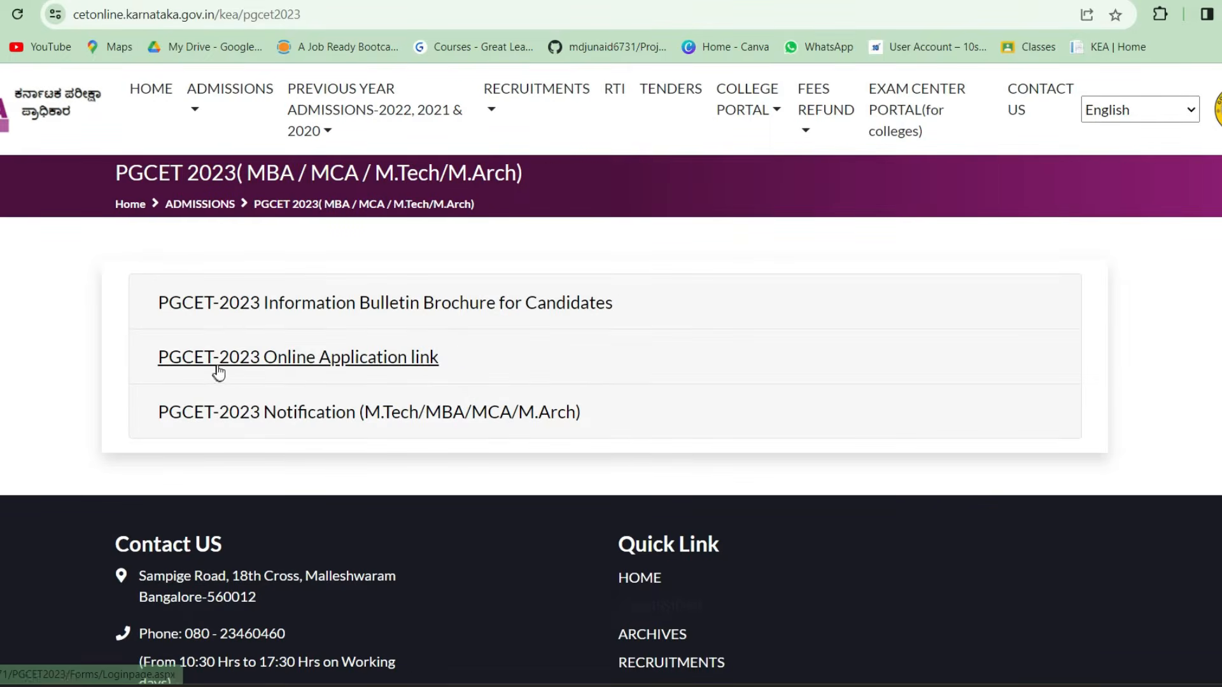
Go to the PGCET-2023 online application login and start a New User registration
click(336, 363)
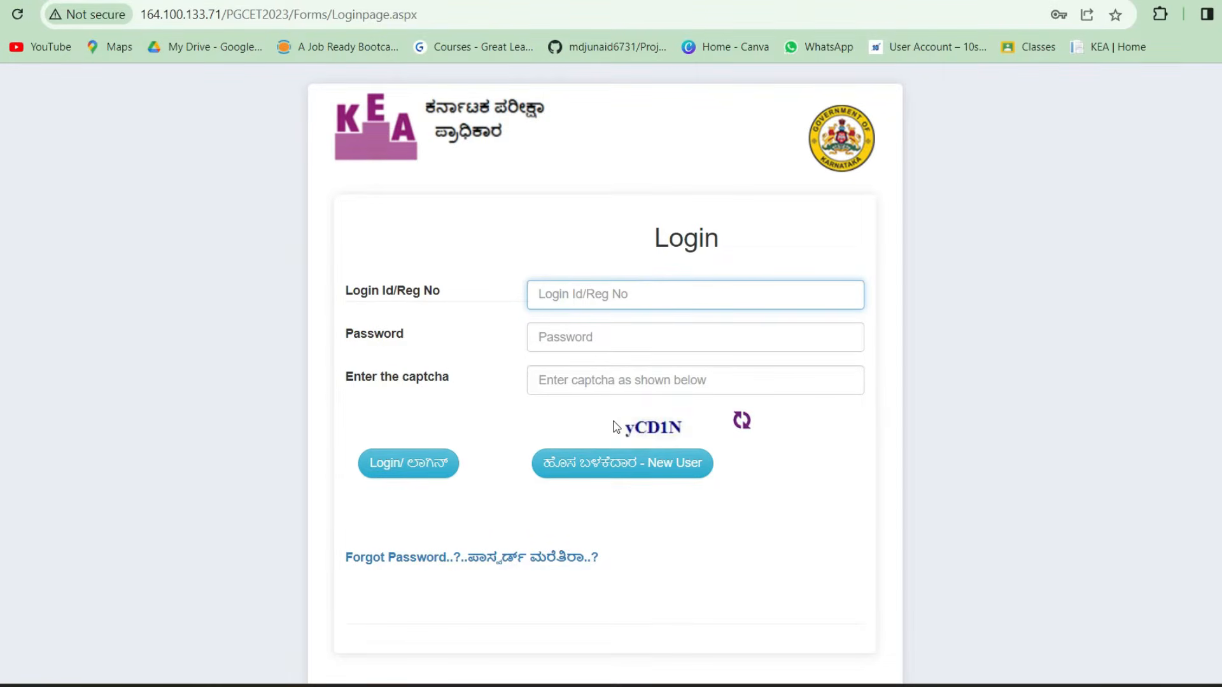
click(663, 476)
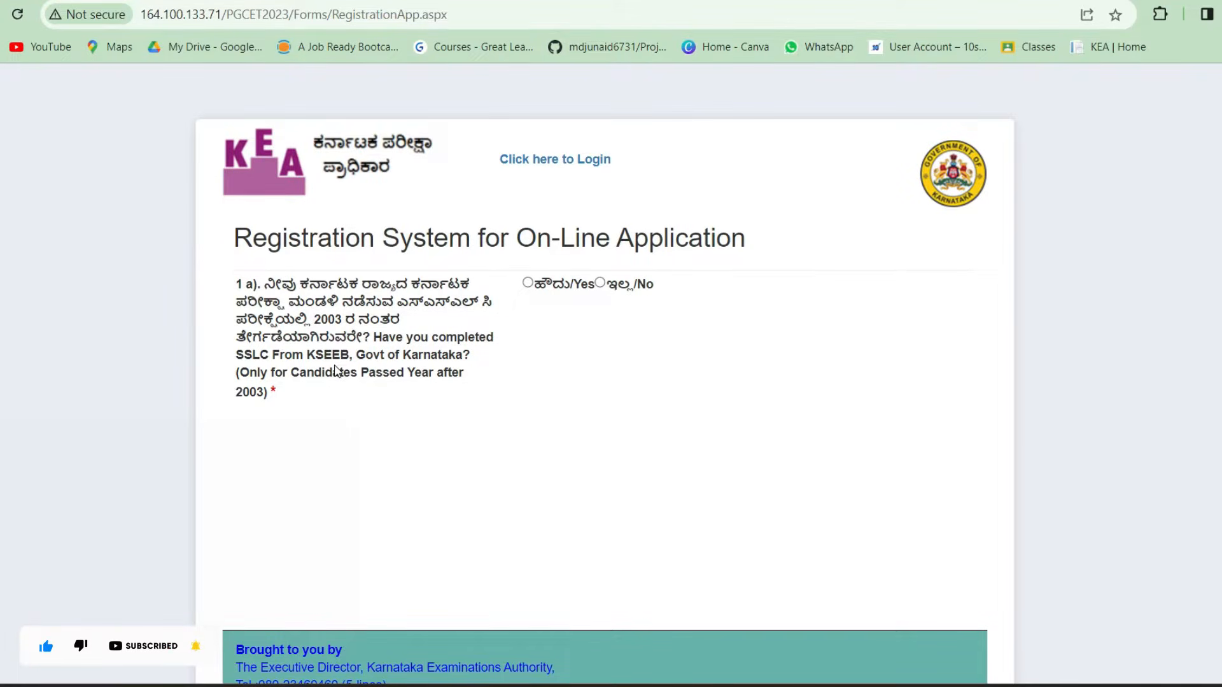
Answer Yes to SSLC from KSEEB and scroll through the revealed registration fields
click(529, 283)
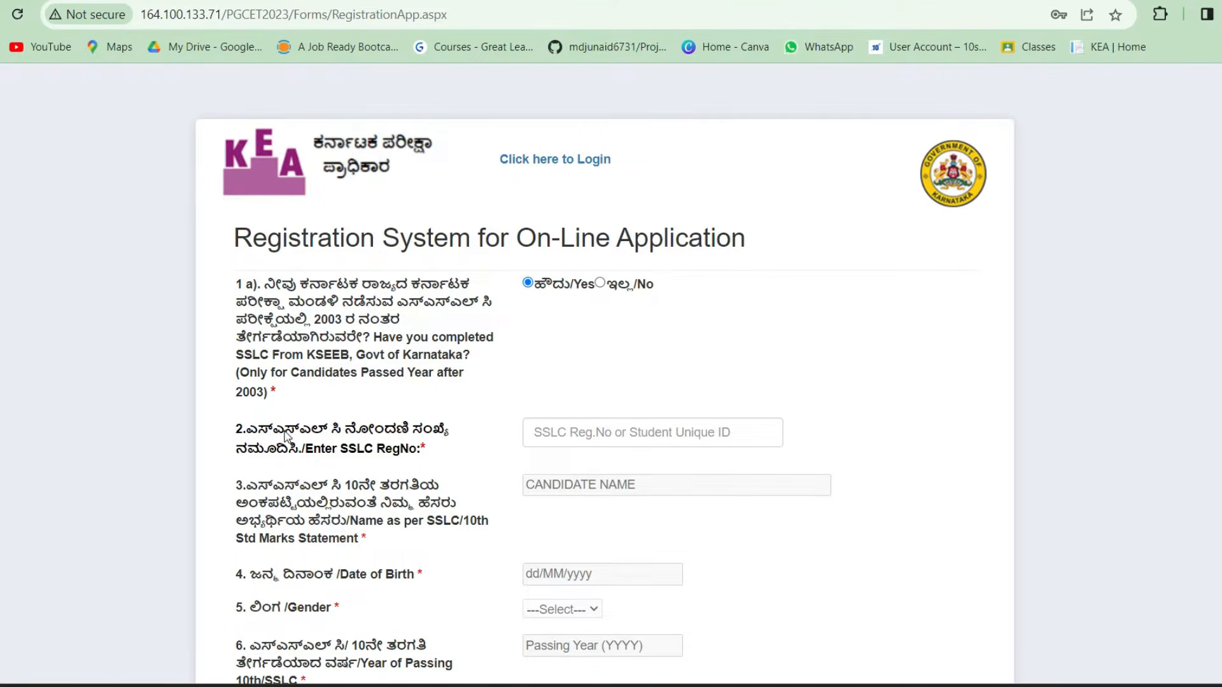
scroll(643, 329, down, 2)
click(623, 344)
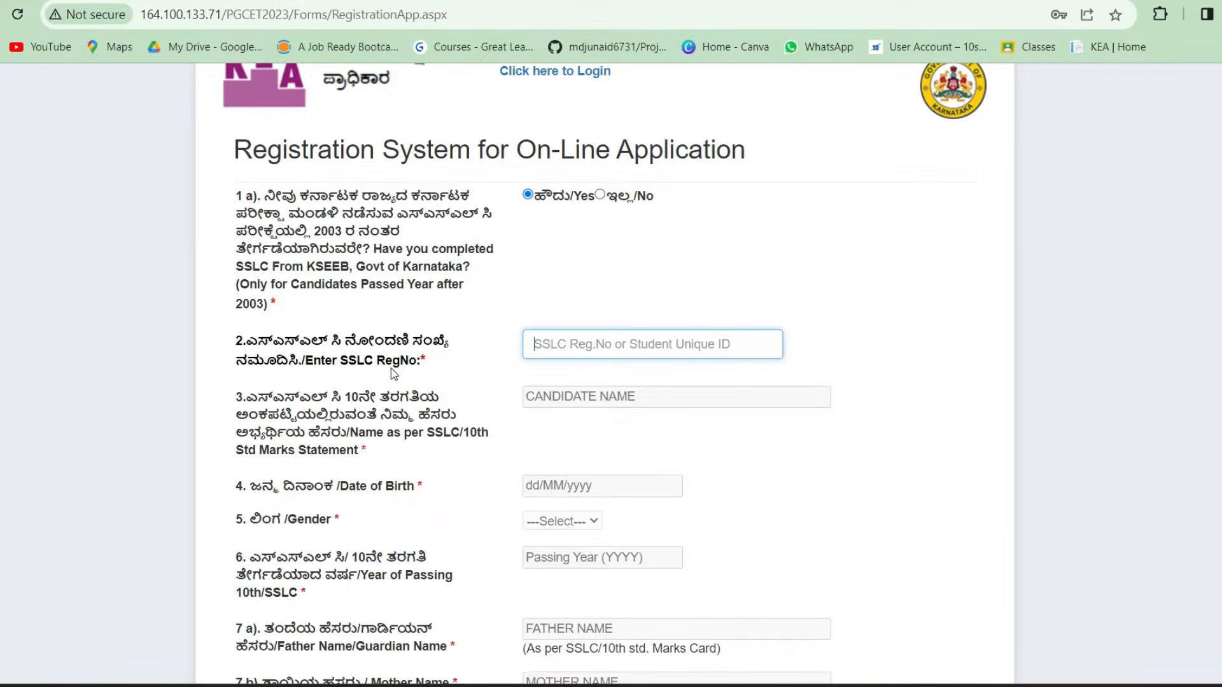
scroll(430, 347, down, 4)
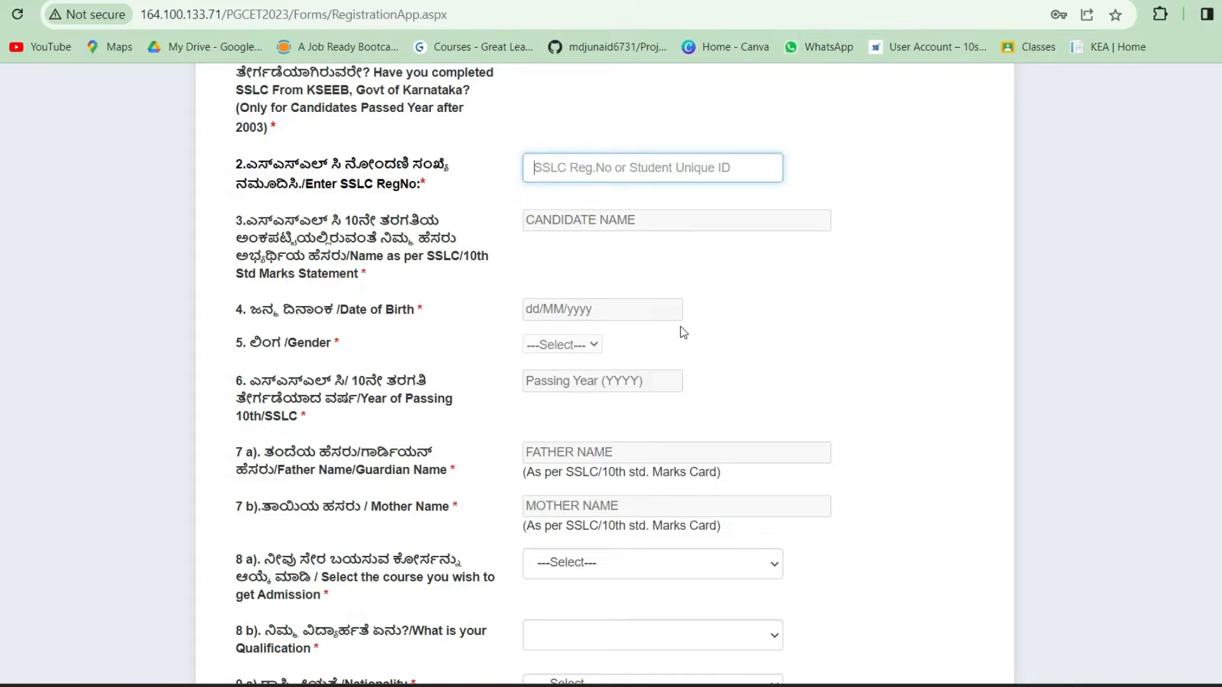
scroll(682, 333, down, 2)
scroll(724, 433, down, 2)
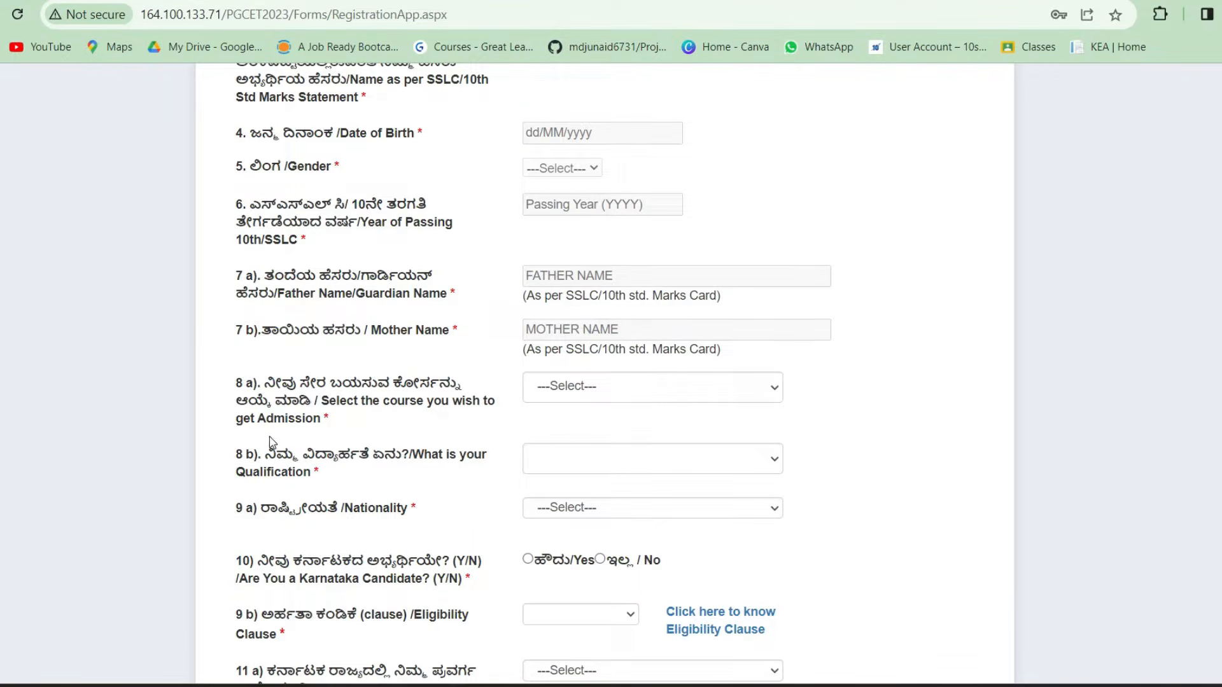
Pick M B A (only) as the course for admission, replacing an initial M C A choice
click(631, 398)
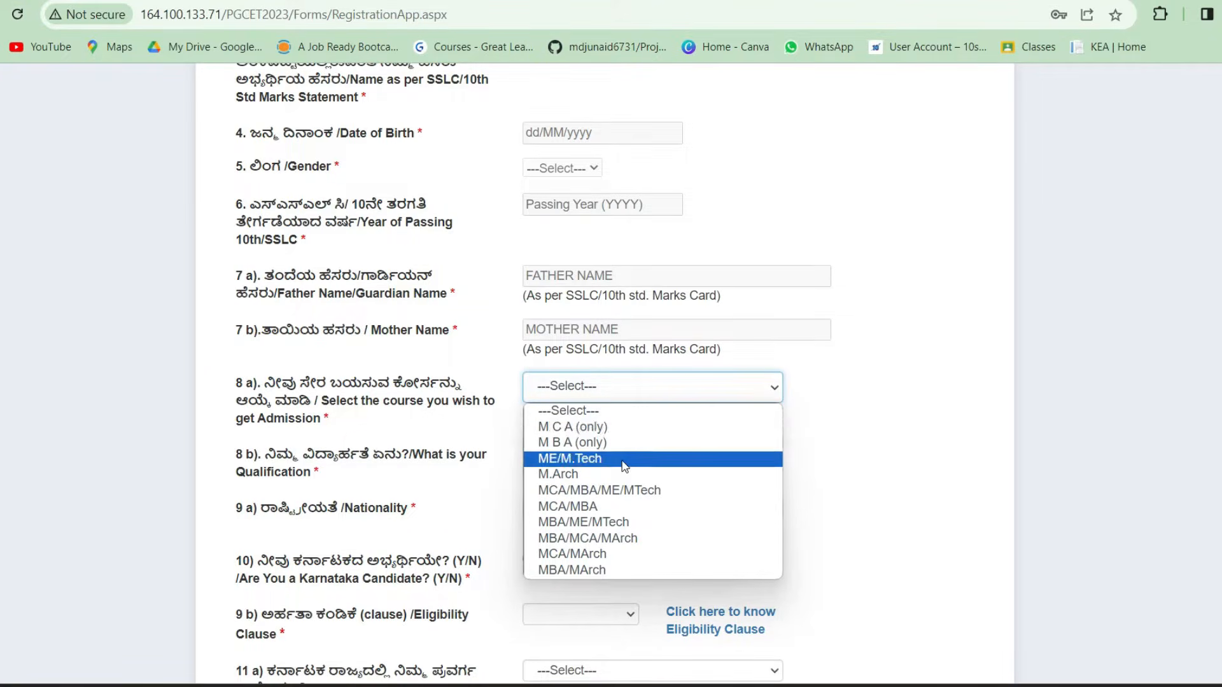
click(621, 431)
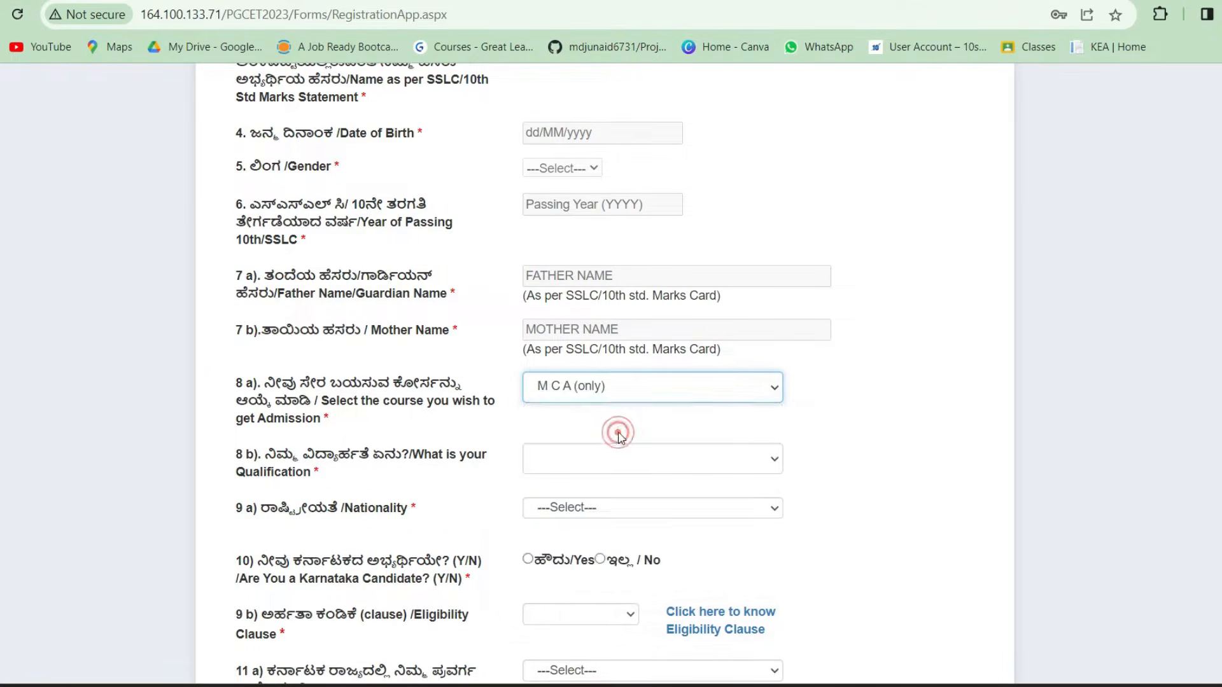
click(623, 401)
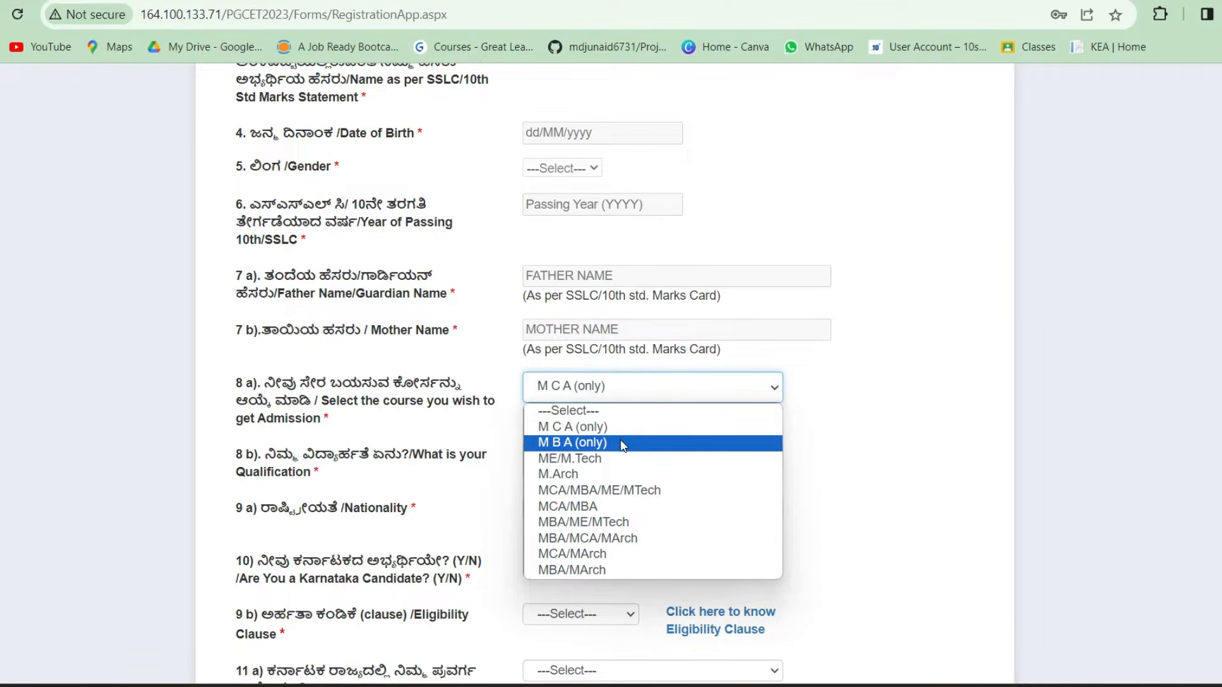
click(623, 444)
click(632, 387)
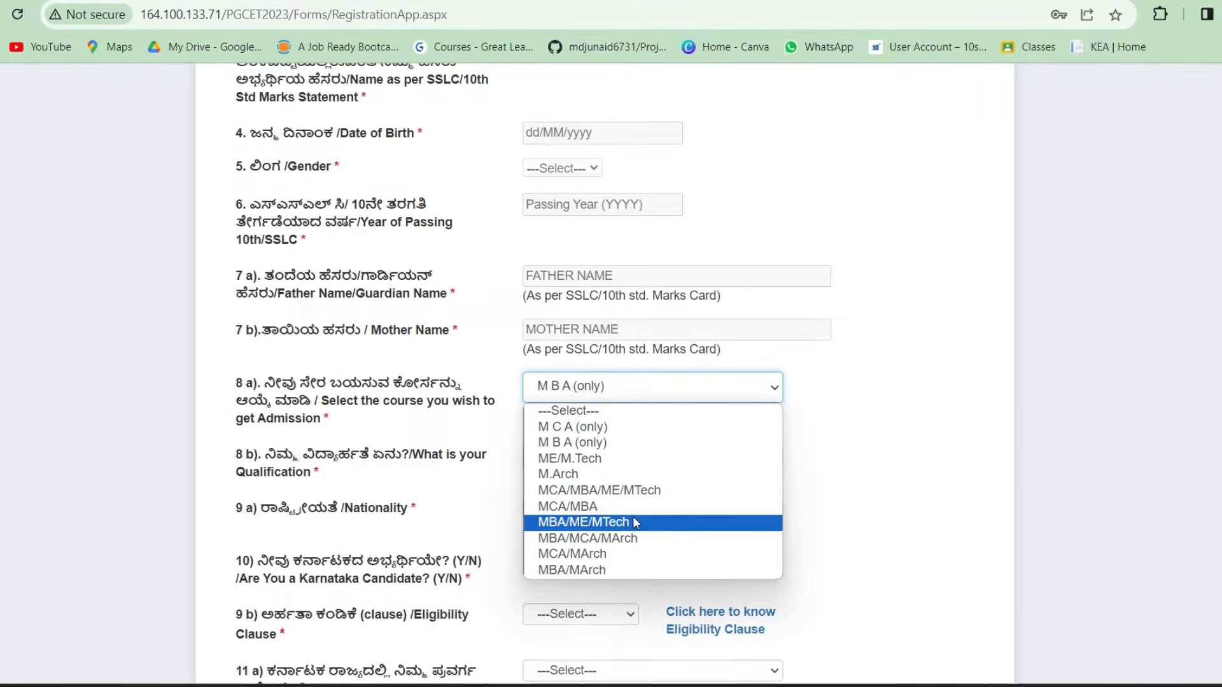
click(822, 403)
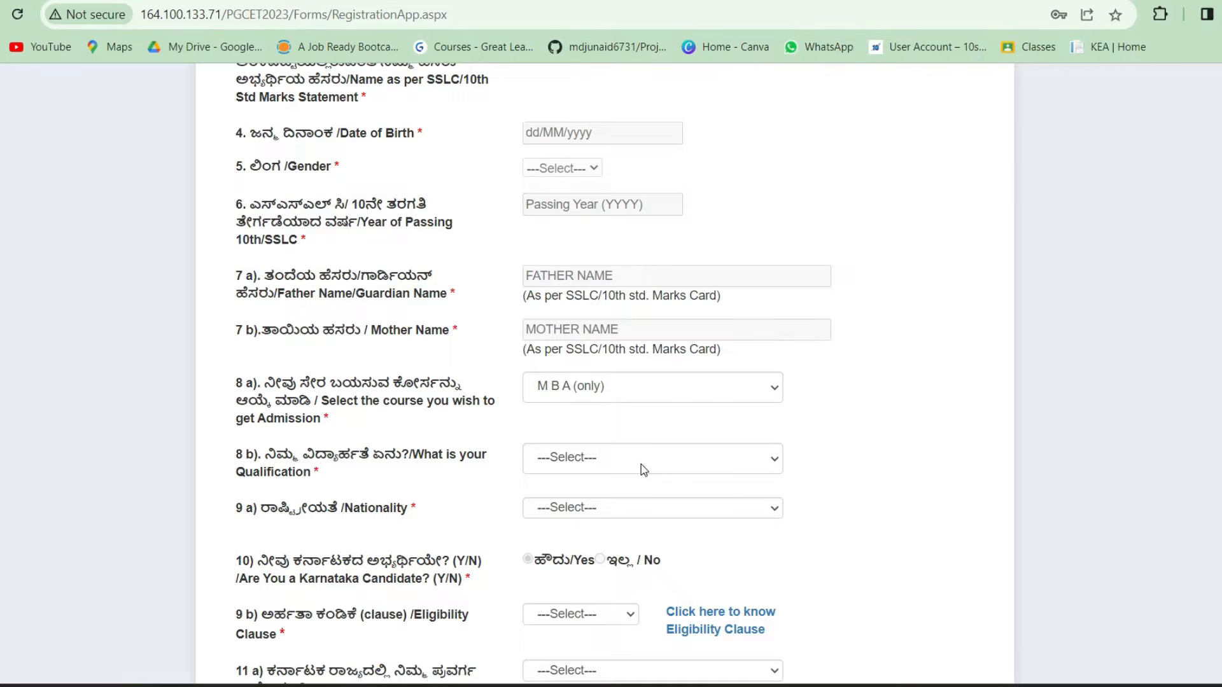
scroll(643, 469, down, 1)
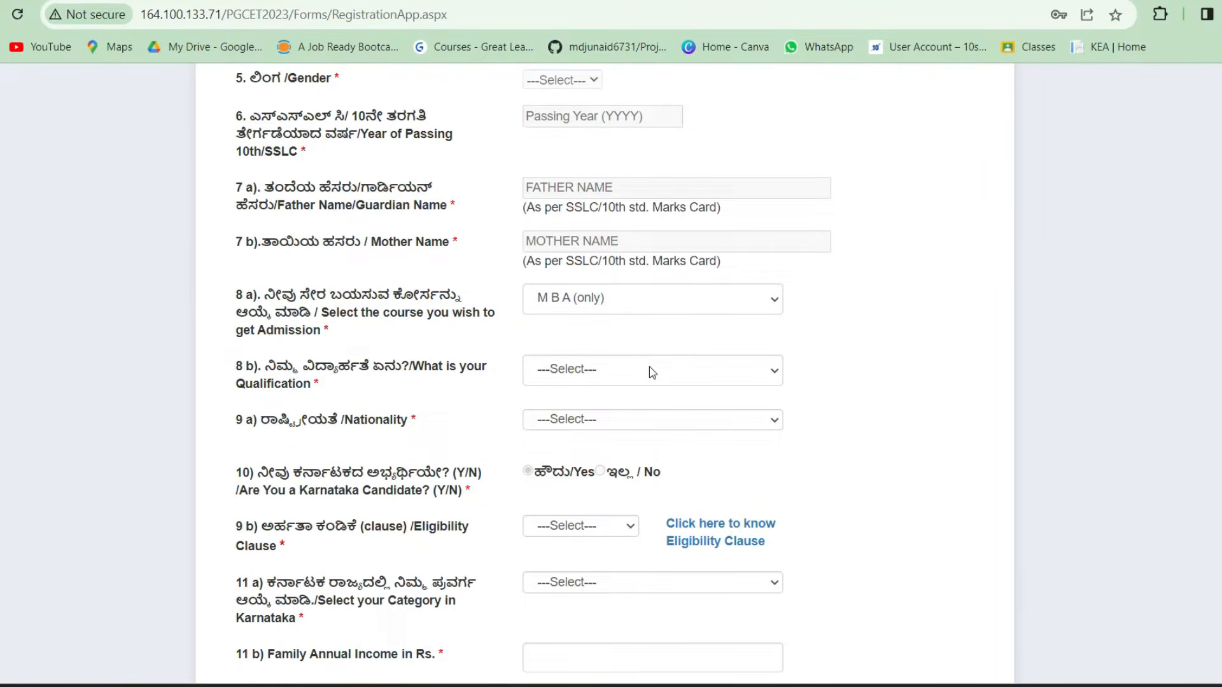
click(662, 420)
click(839, 461)
scroll(469, 442, down, 1)
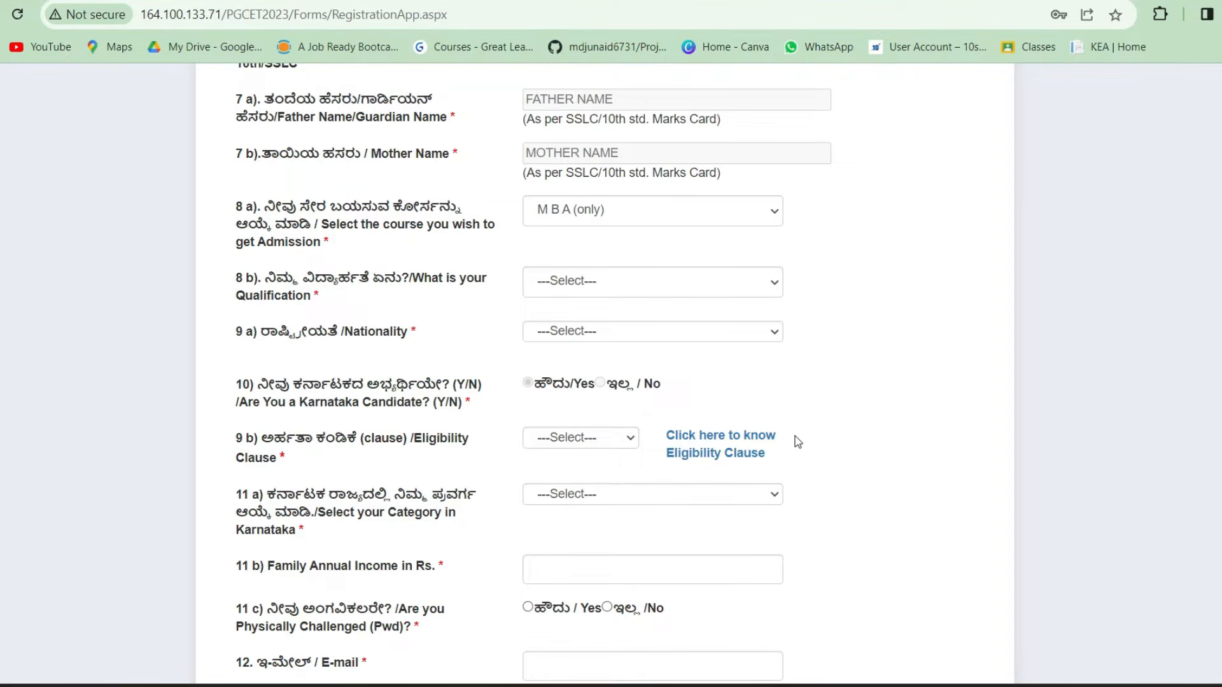
click(755, 448)
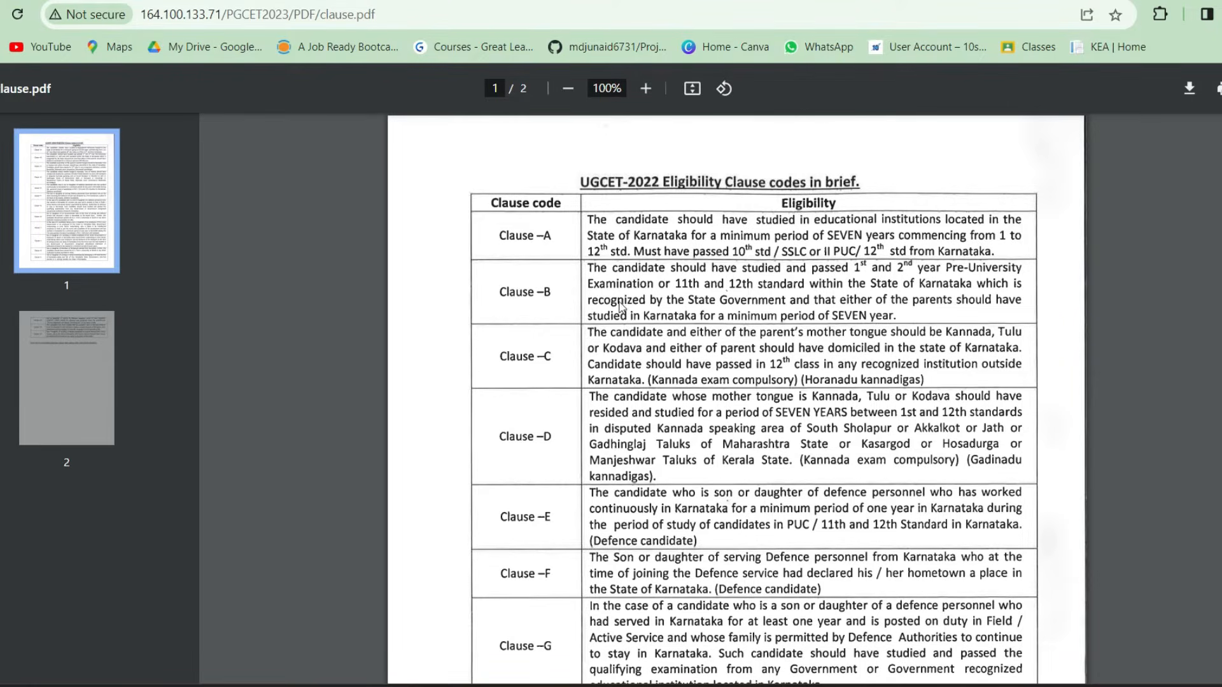
scroll(639, 288, down, 3)
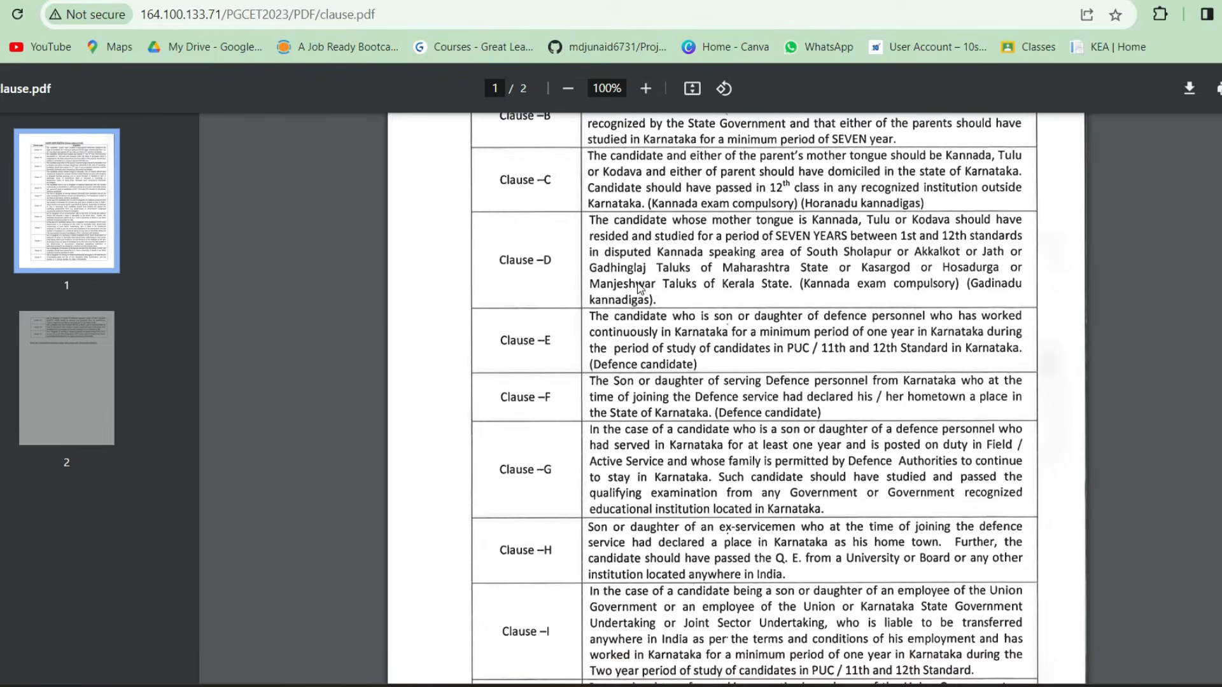
scroll(639, 288, down, 5)
scroll(639, 288, up, 8)
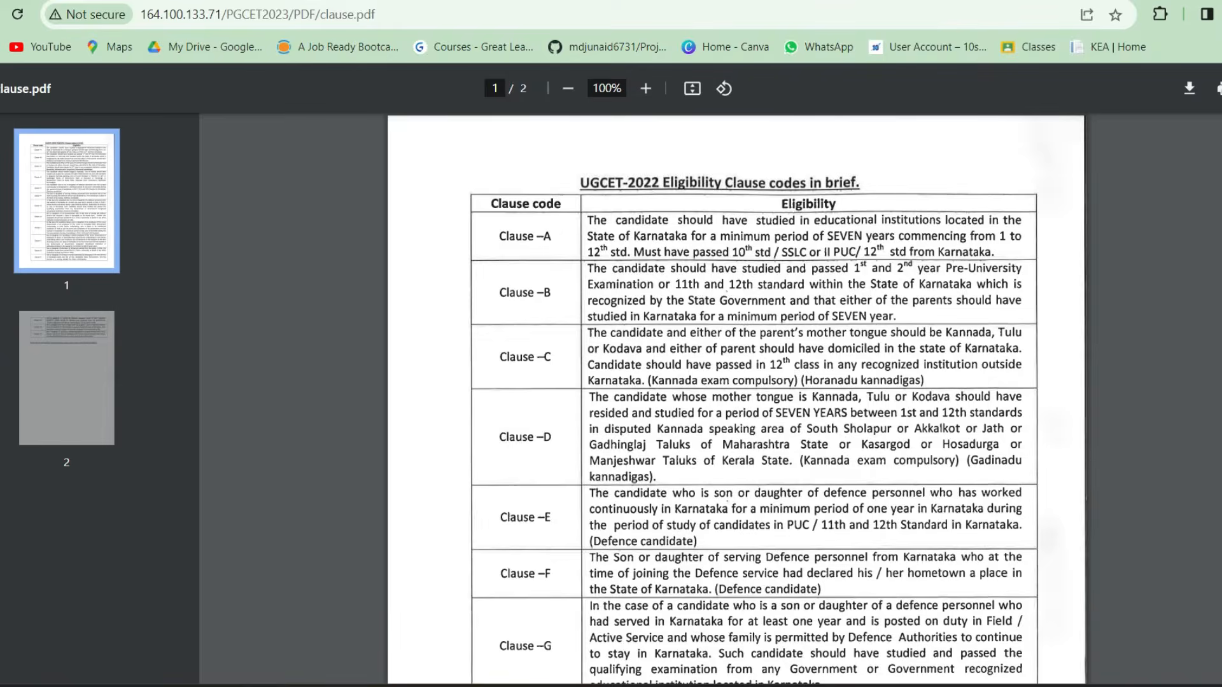
key(ctrl+w)
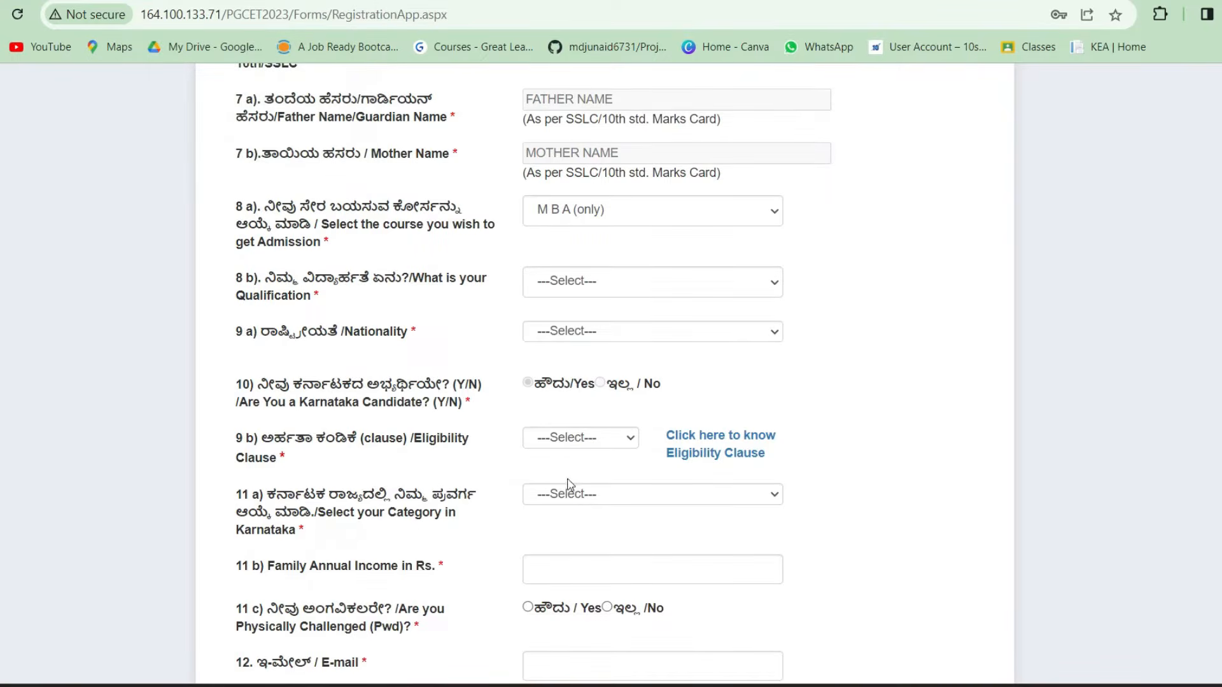
scroll(429, 524, down, 1)
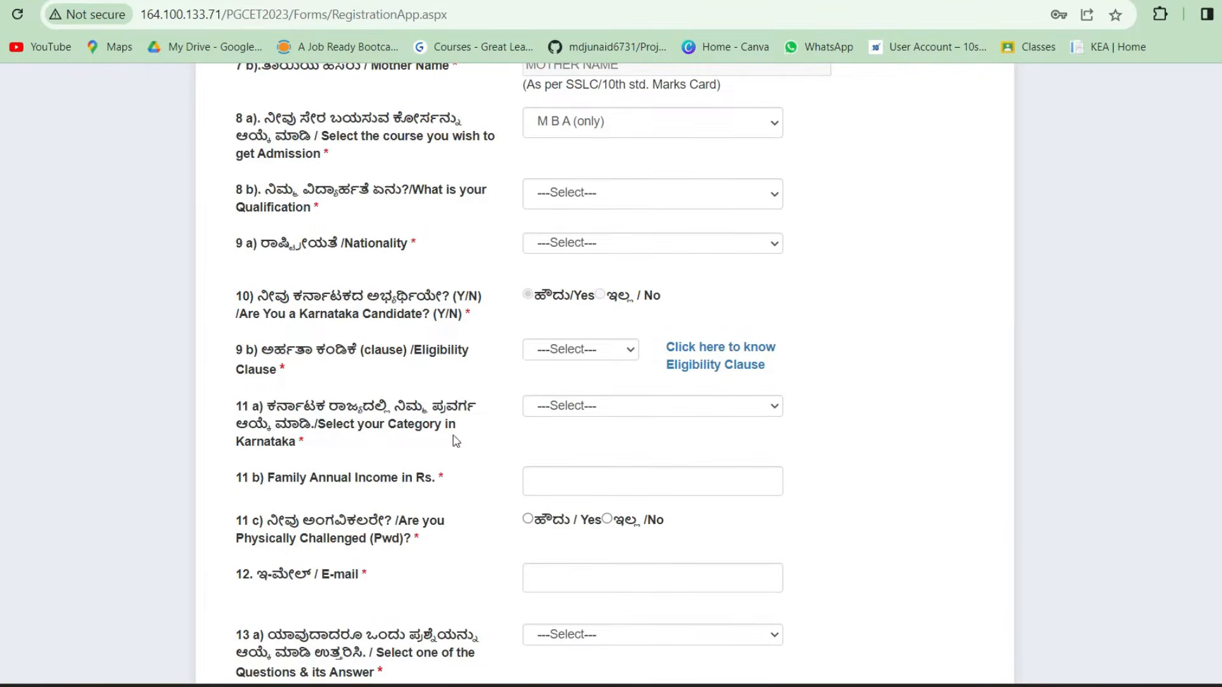
click(775, 408)
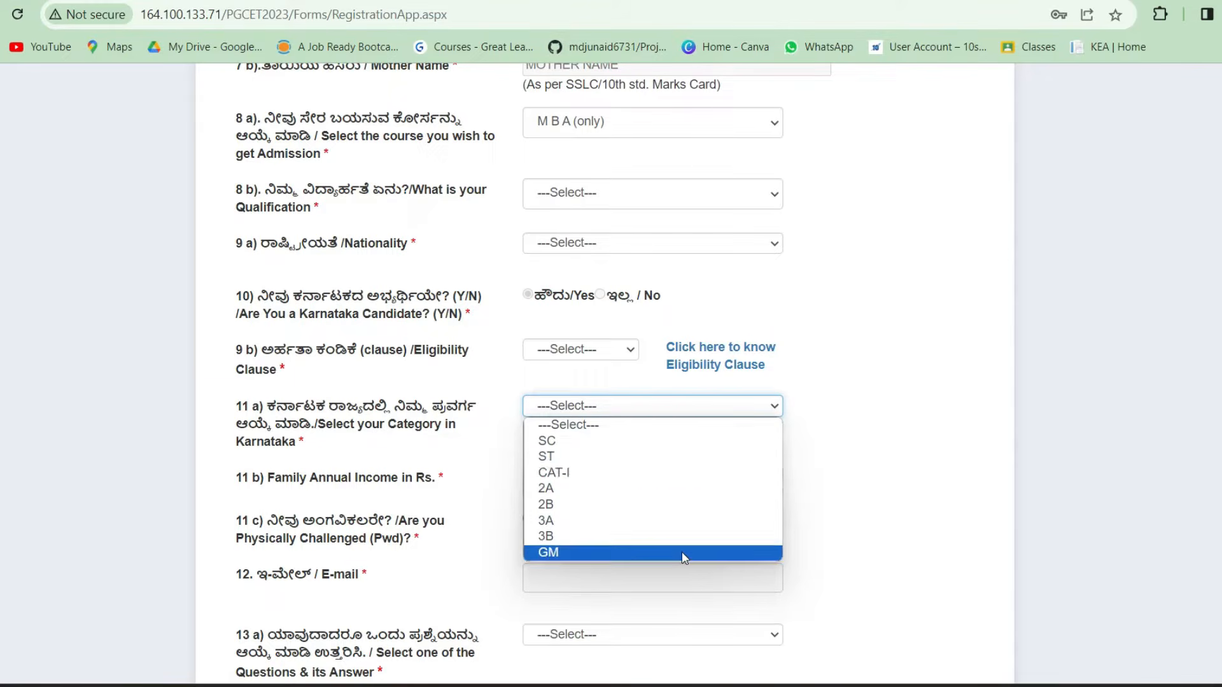
click(857, 459)
scroll(709, 450, down, 1)
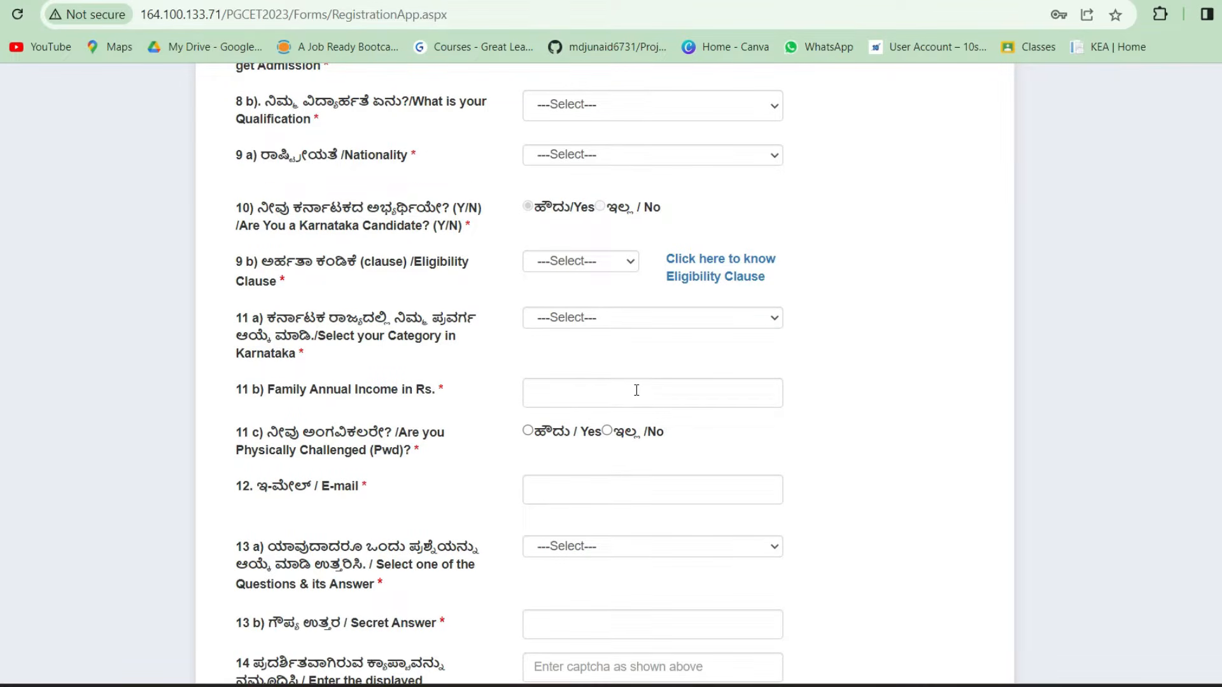
click(582, 391)
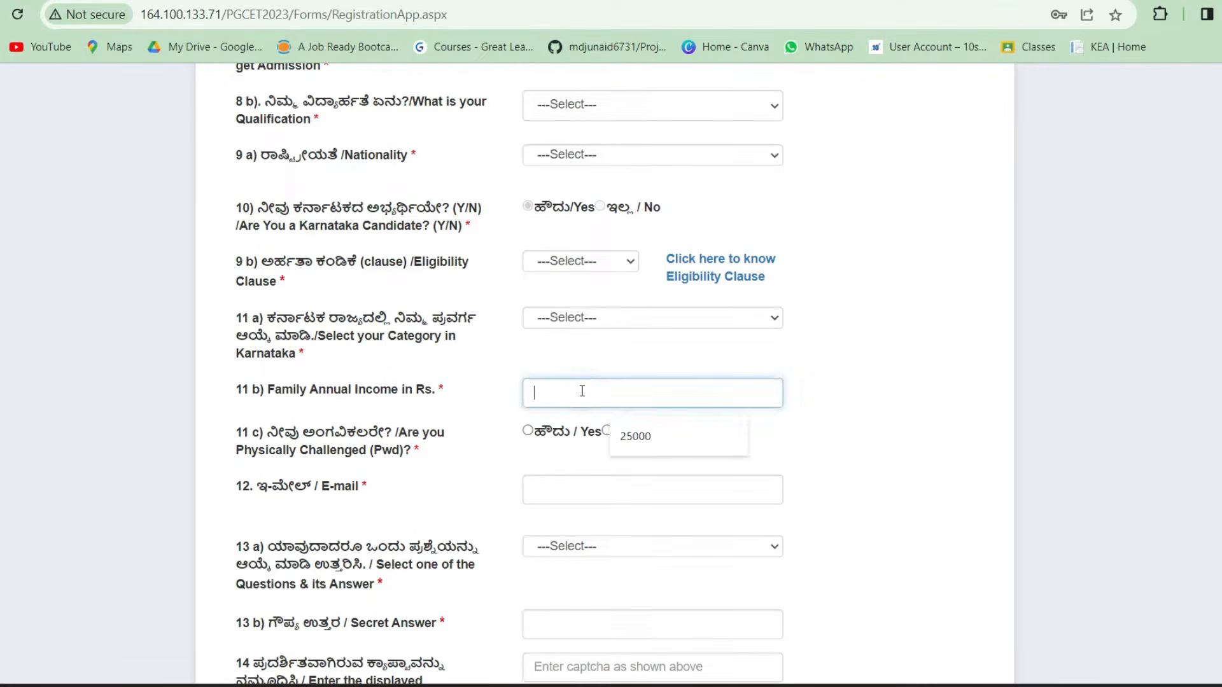
click(840, 402)
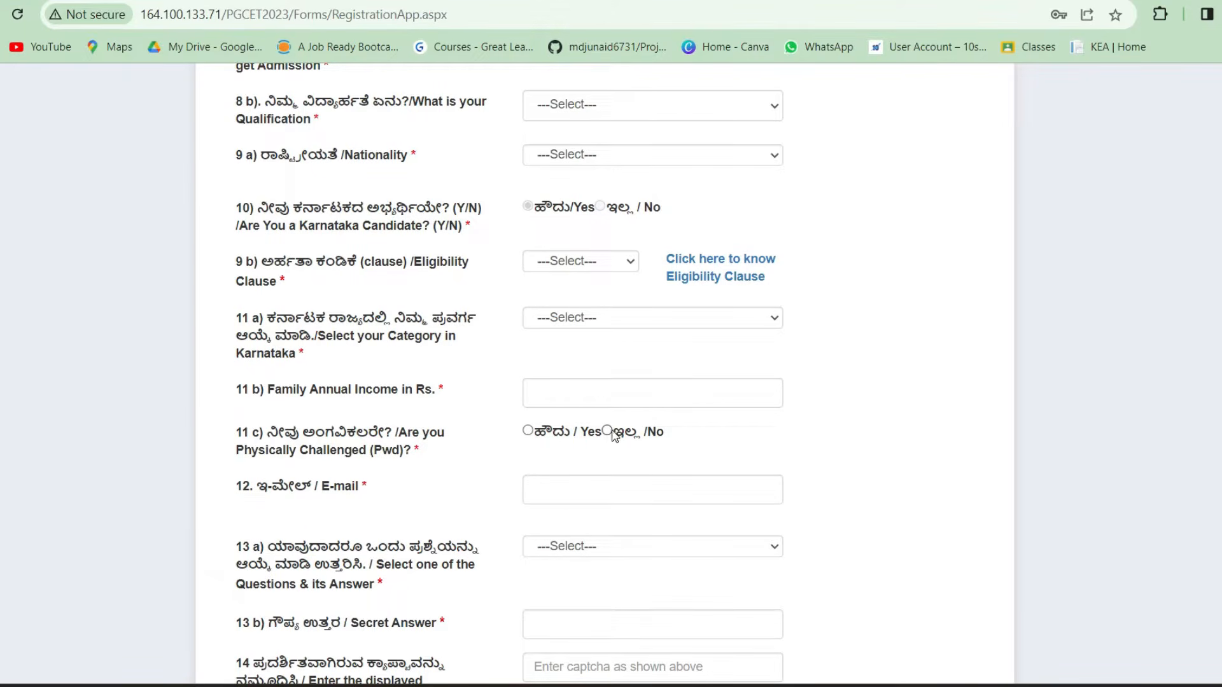
scroll(564, 457, down, 3)
click(582, 316)
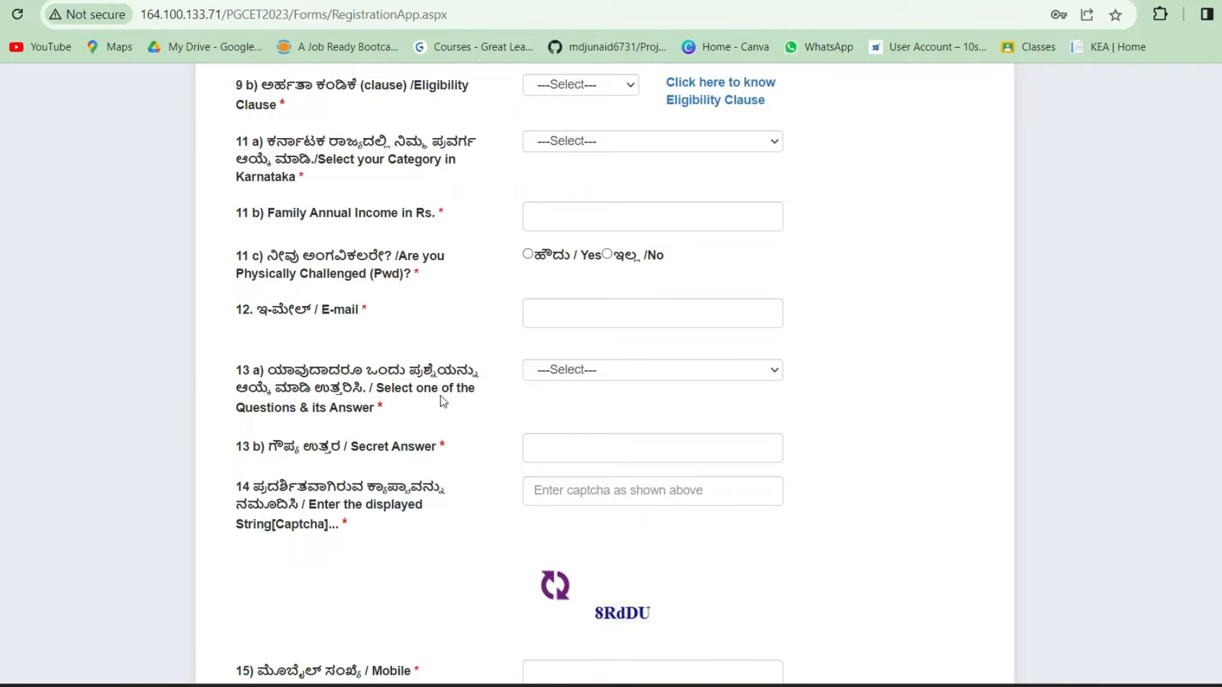
click(639, 376)
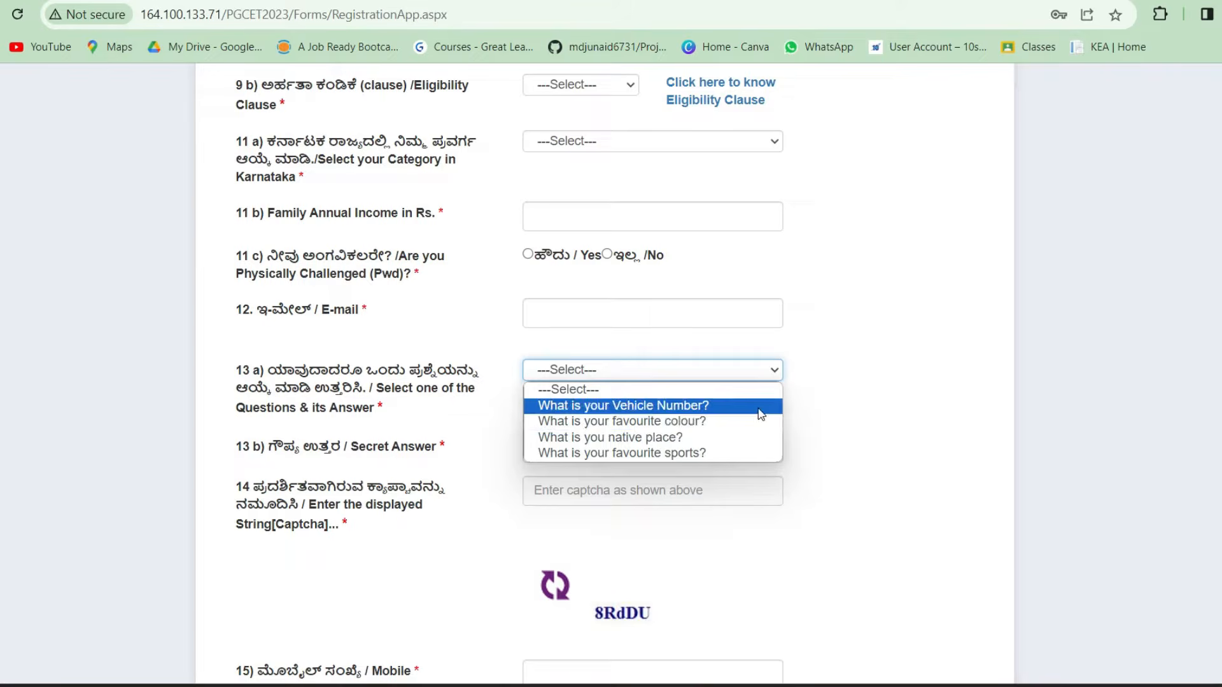
click(786, 429)
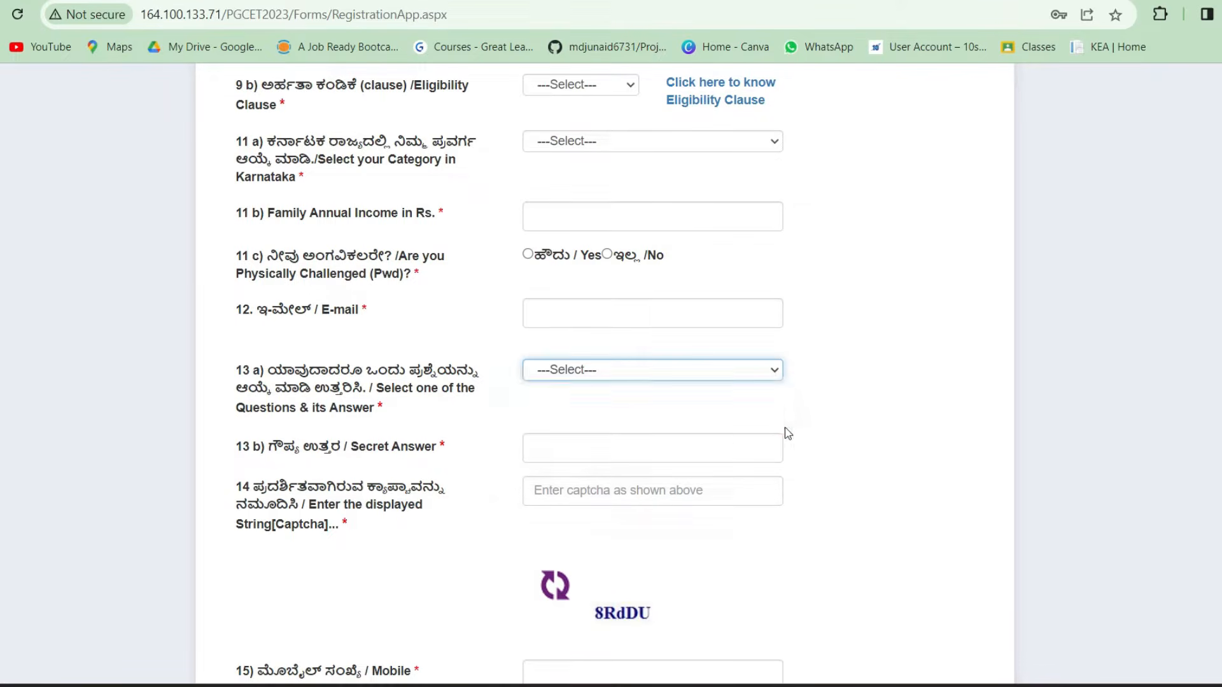
click(644, 450)
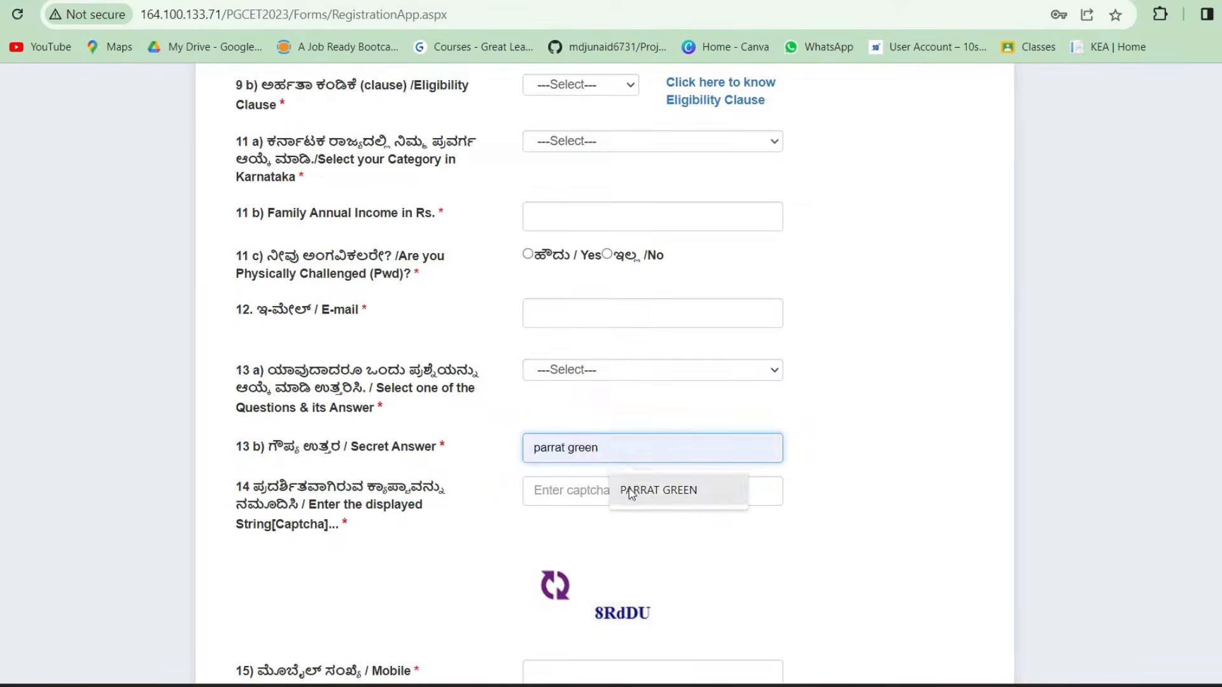
click(743, 517)
scroll(716, 538, down, 4)
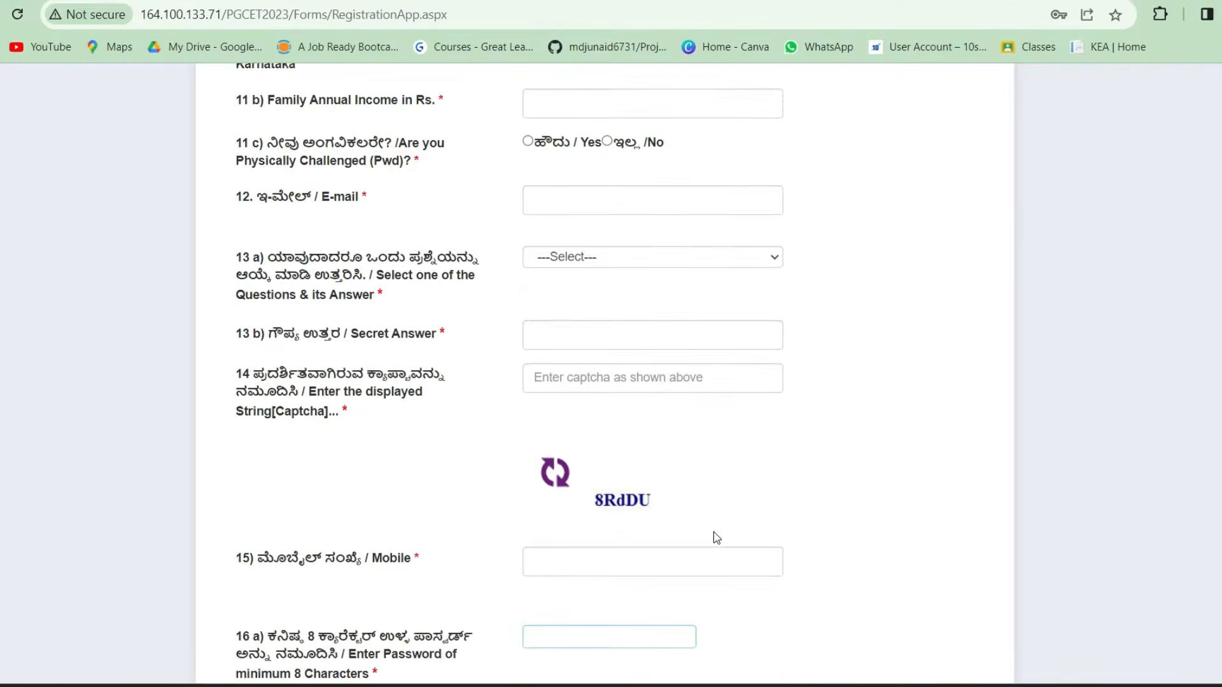
mouse_move(564, 415)
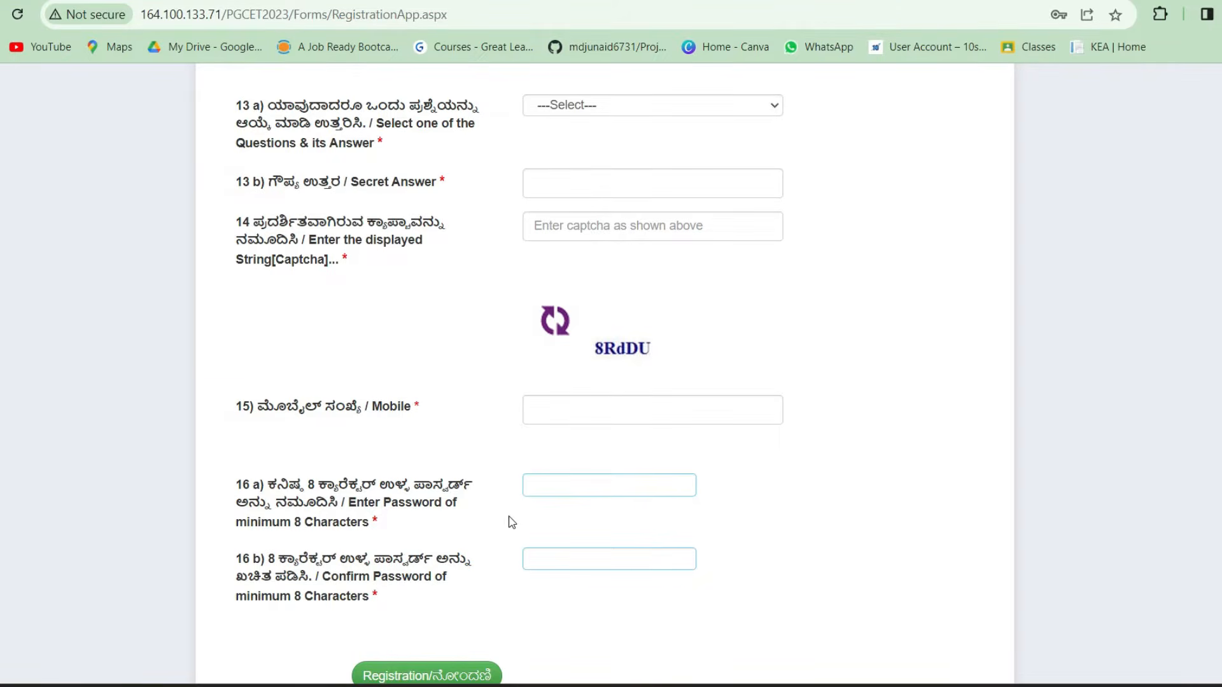
scroll(362, 569, down, 3)
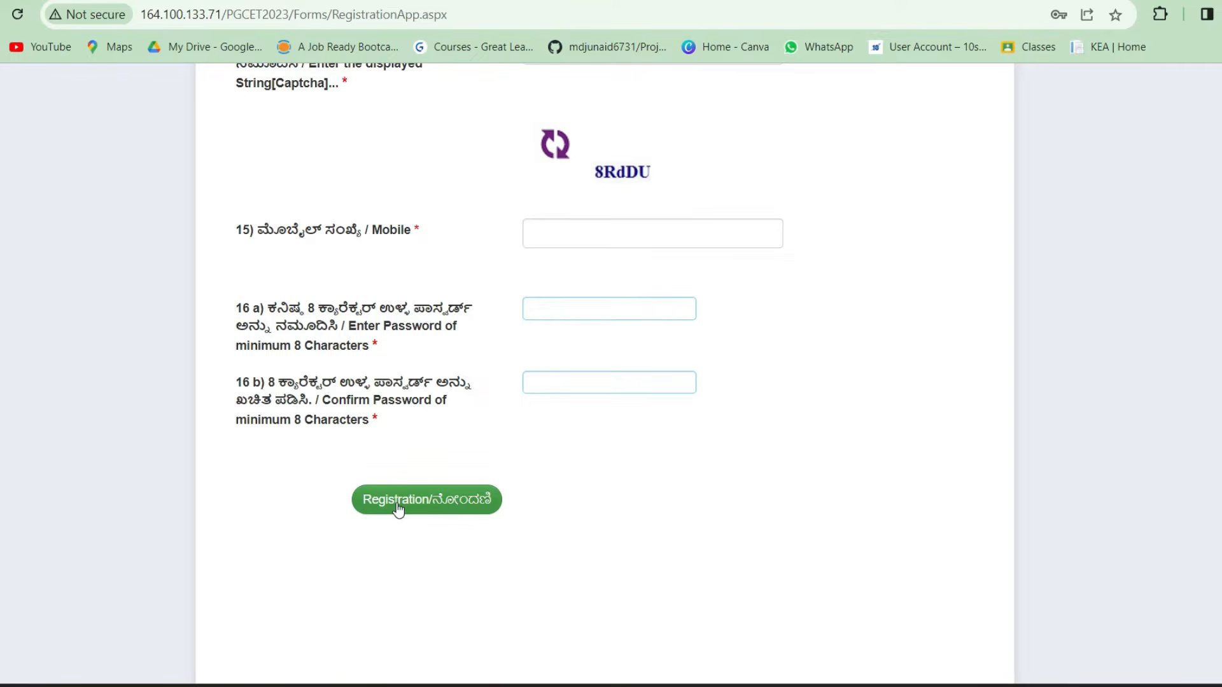
scroll(413, 496, up, 20)
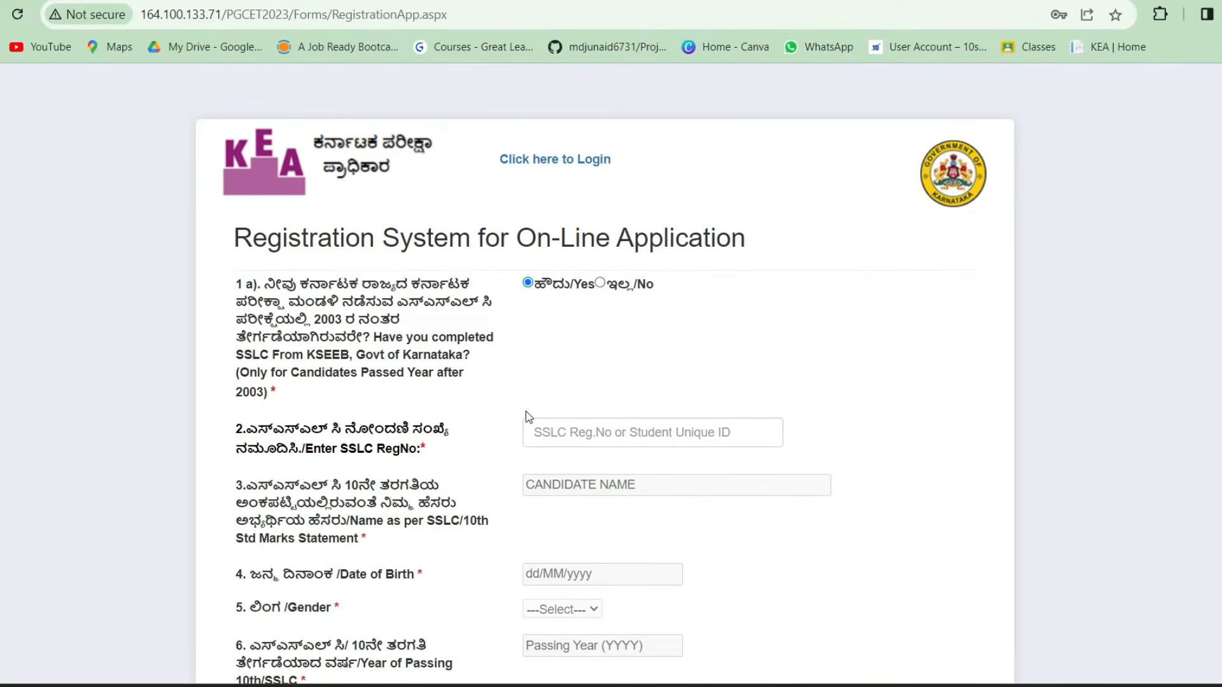
Enter the SSLC reg number, set qualification BCA, nationality Indian, Karnataka candidate Yes
click(547, 425)
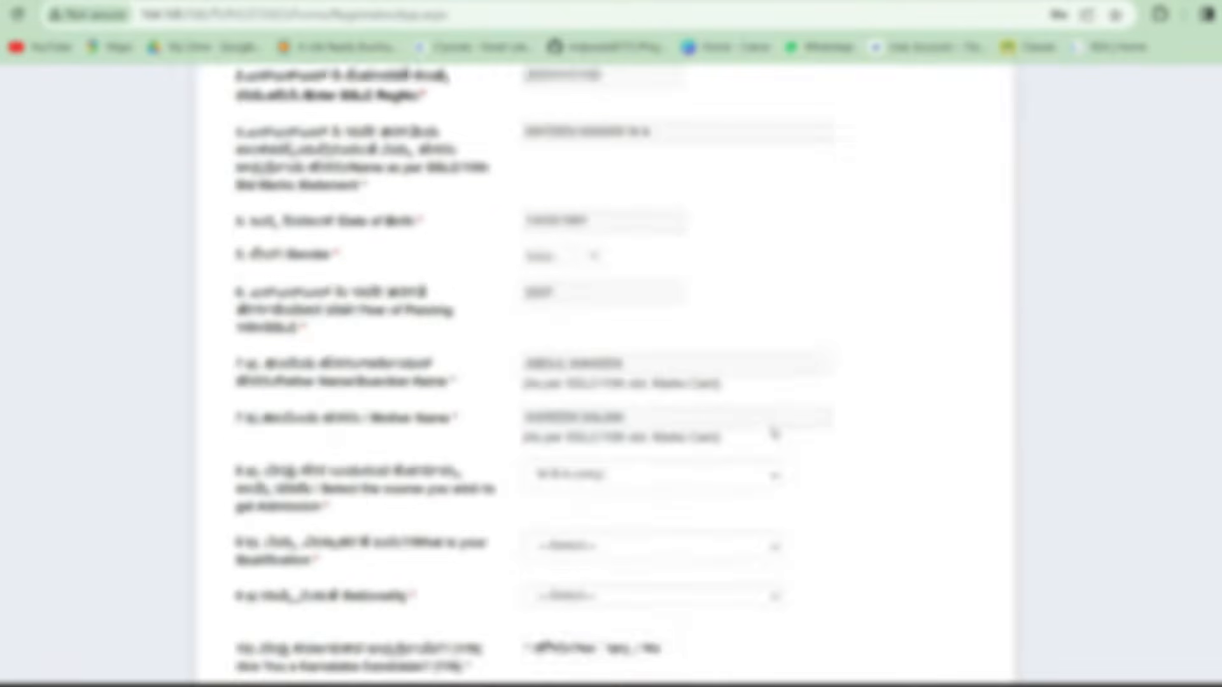
scroll(774, 435, down, 2)
click(674, 369)
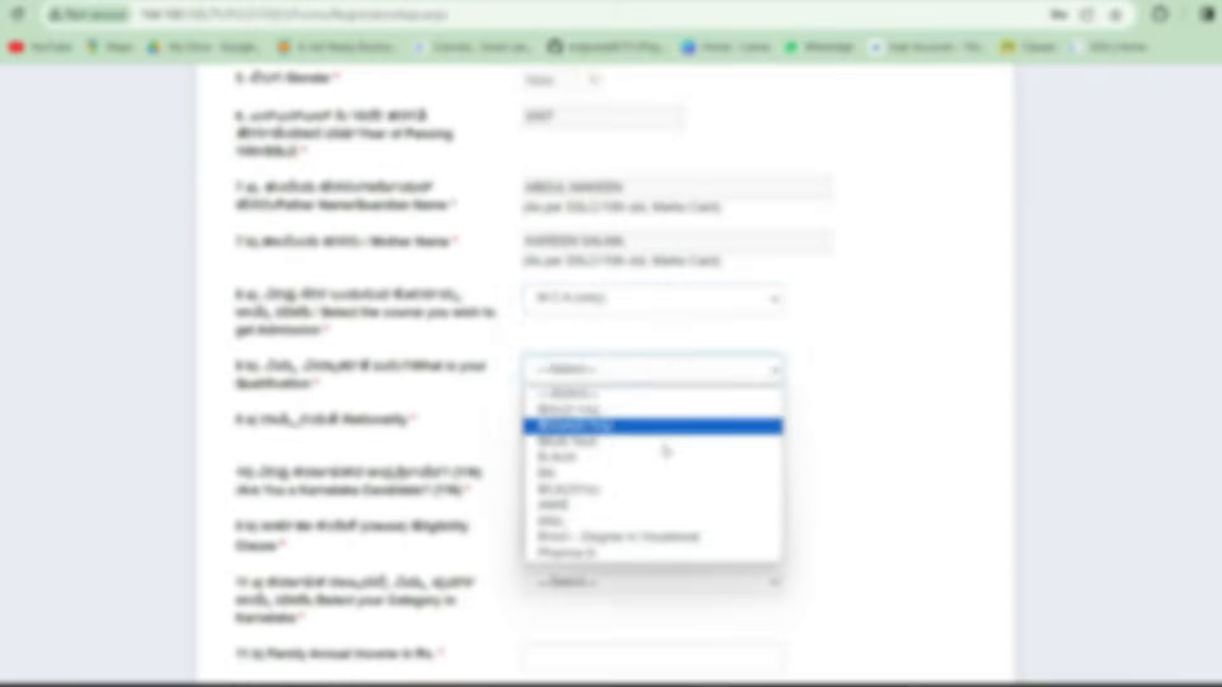
click(665, 490)
click(652, 420)
click(648, 457)
click(528, 471)
click(600, 472)
scroll(598, 471, down, 1)
click(528, 383)
Choose eligibility Clause - a, category GM, family income 20000, and physically challenged No
click(593, 438)
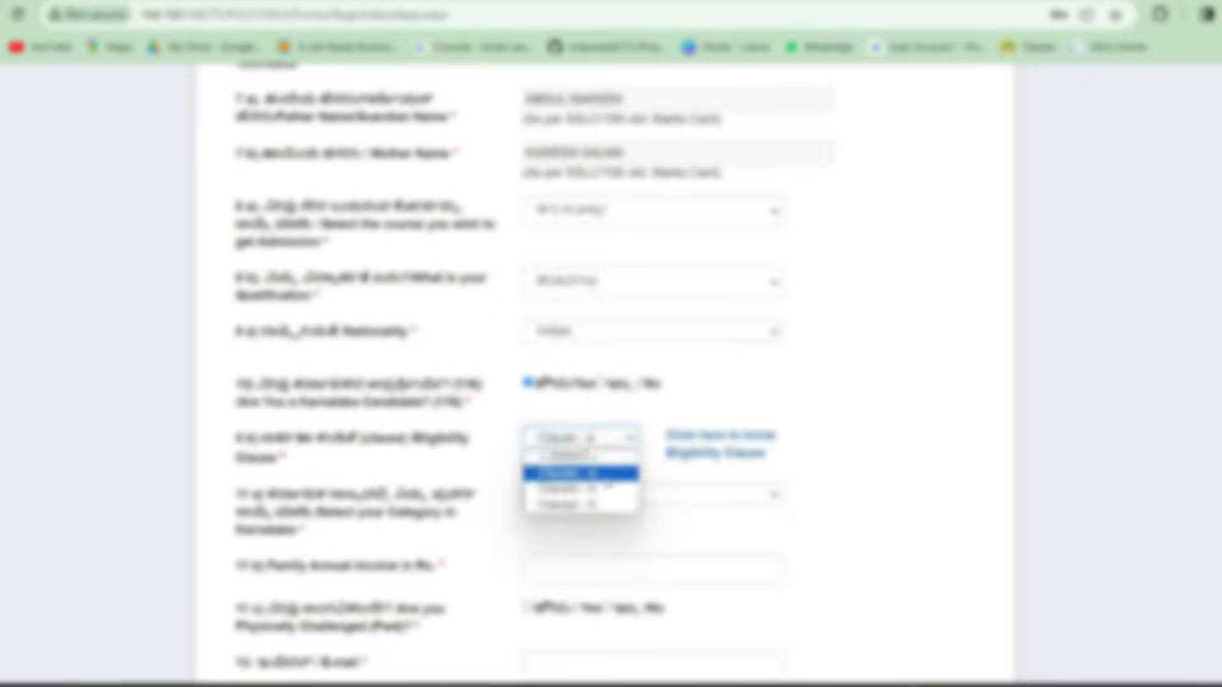
click(584, 457)
scroll(584, 457, down, 4)
click(644, 233)
click(623, 378)
click(626, 311)
text(20000)
click(608, 343)
Fill in the applicant's e-mail, favourite colour secret question and answer, and the captcha
click(575, 401)
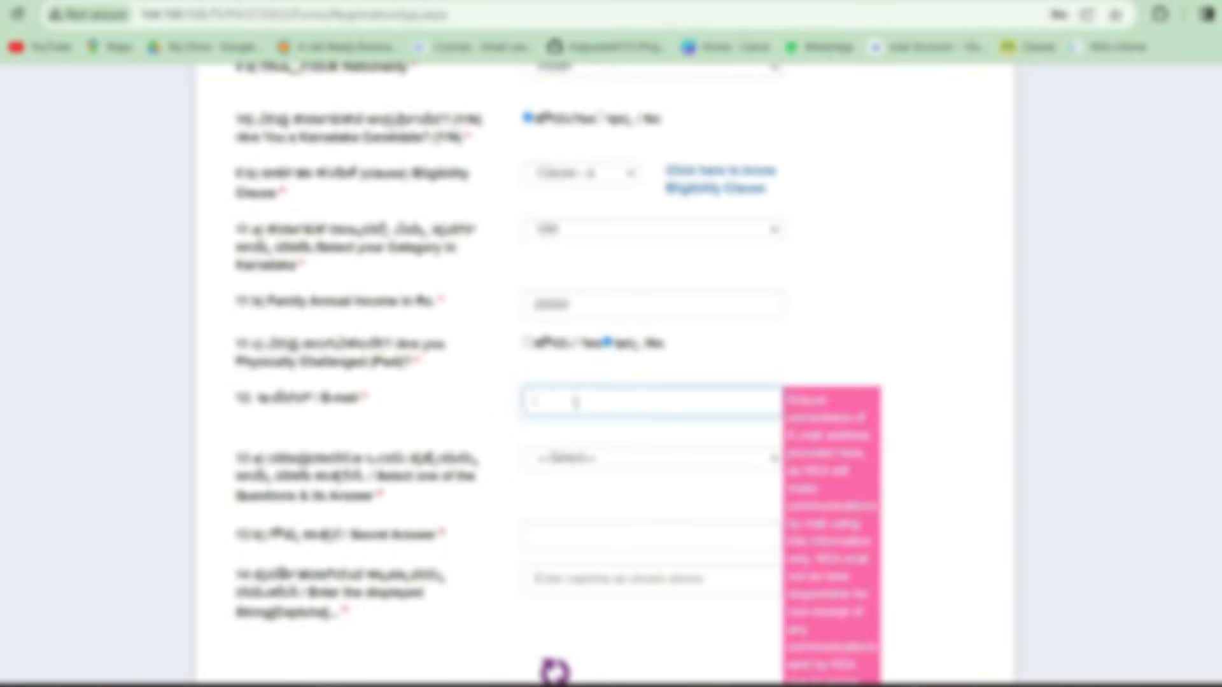
click(675, 460)
click(636, 510)
click(562, 537)
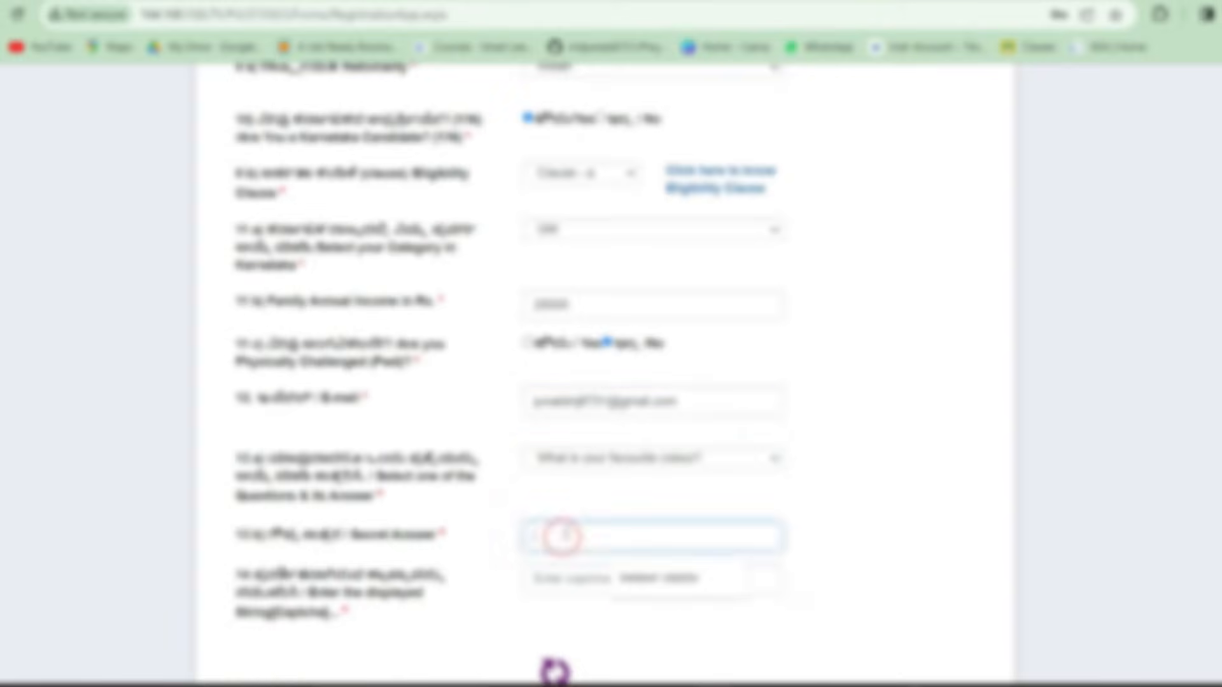
click(638, 575)
click(638, 578)
scroll(638, 574, down, 3)
text(RRJEDC)
Enter the mobile number and account password twice, then submit the registration
click(606, 497)
scroll(642, 439, down, 2)
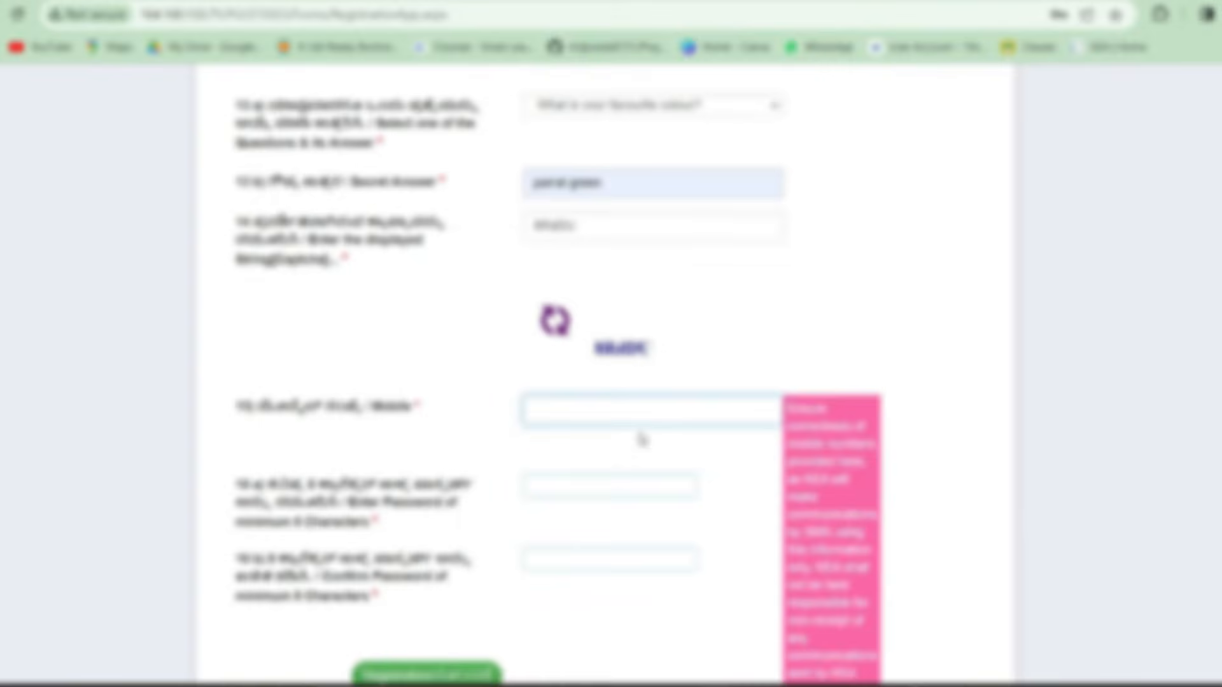
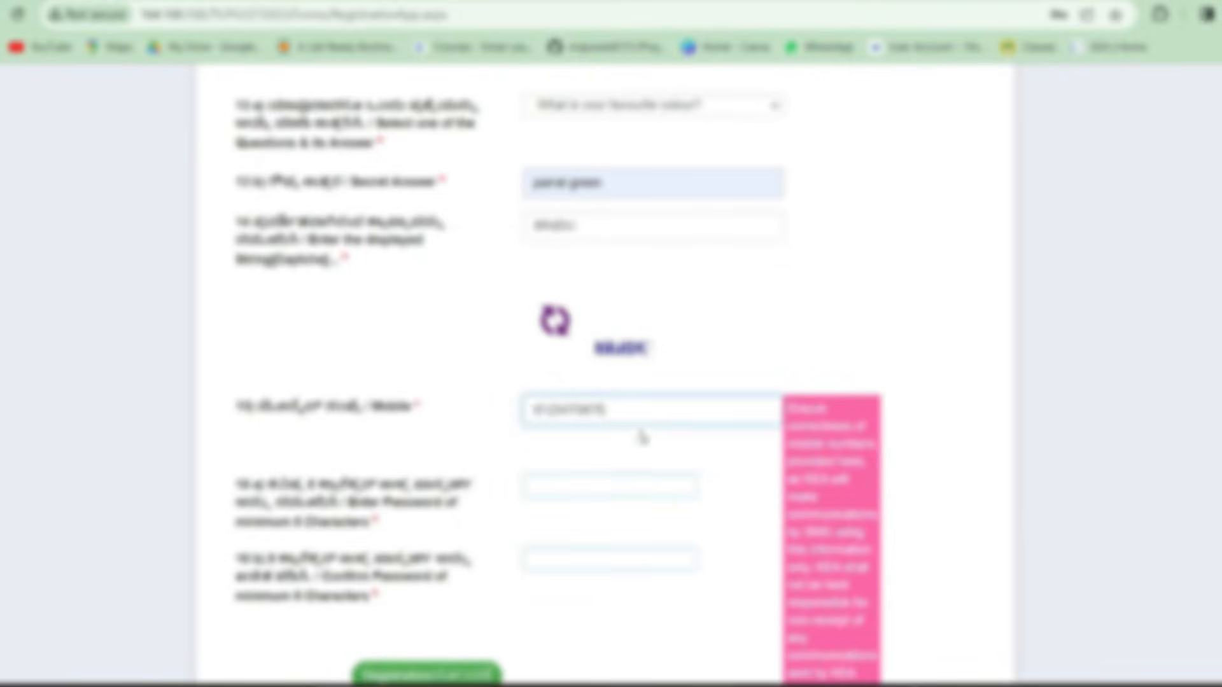
click(610, 485)
click(590, 558)
scroll(528, 531, down, 5)
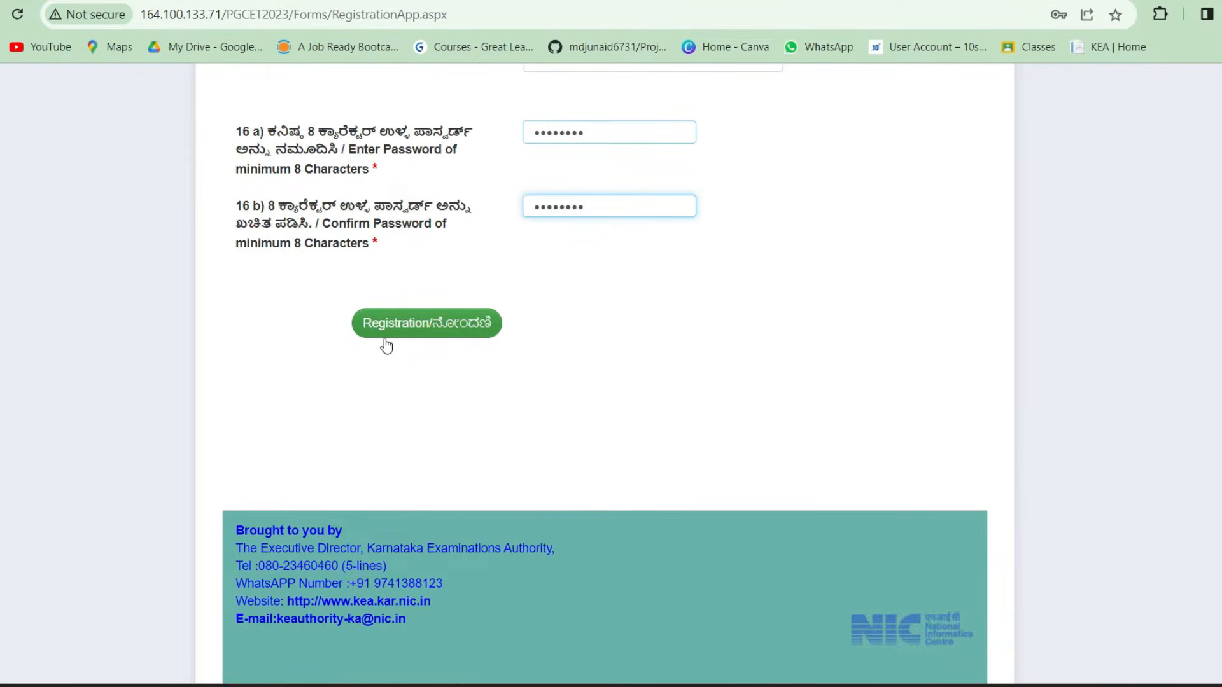
click(399, 325)
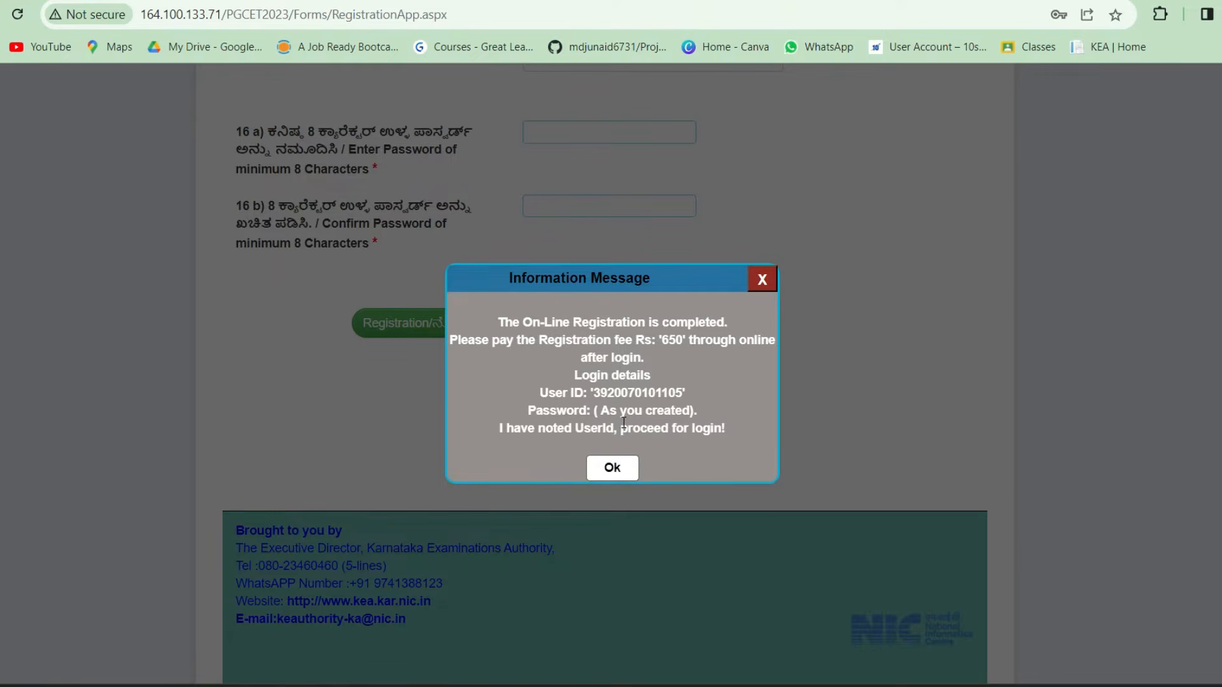
Log in with the new user ID, save it in Chrome, and read the instructions to Next
click(612, 470)
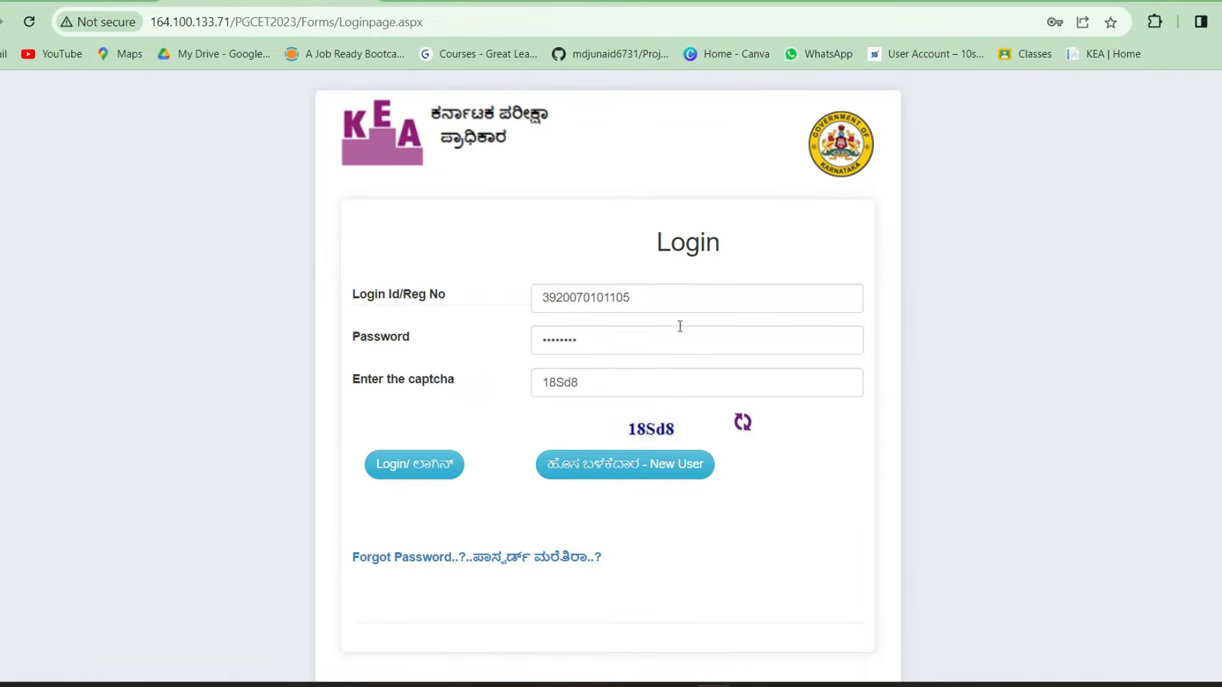
click(406, 464)
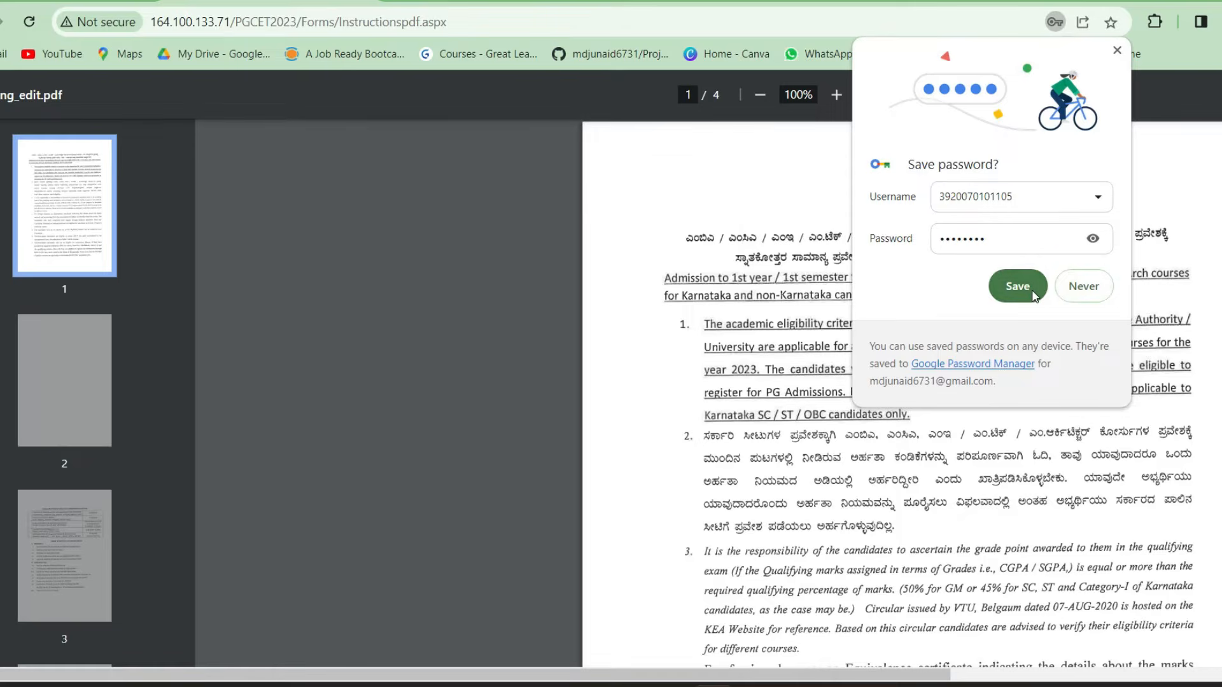
click(1031, 292)
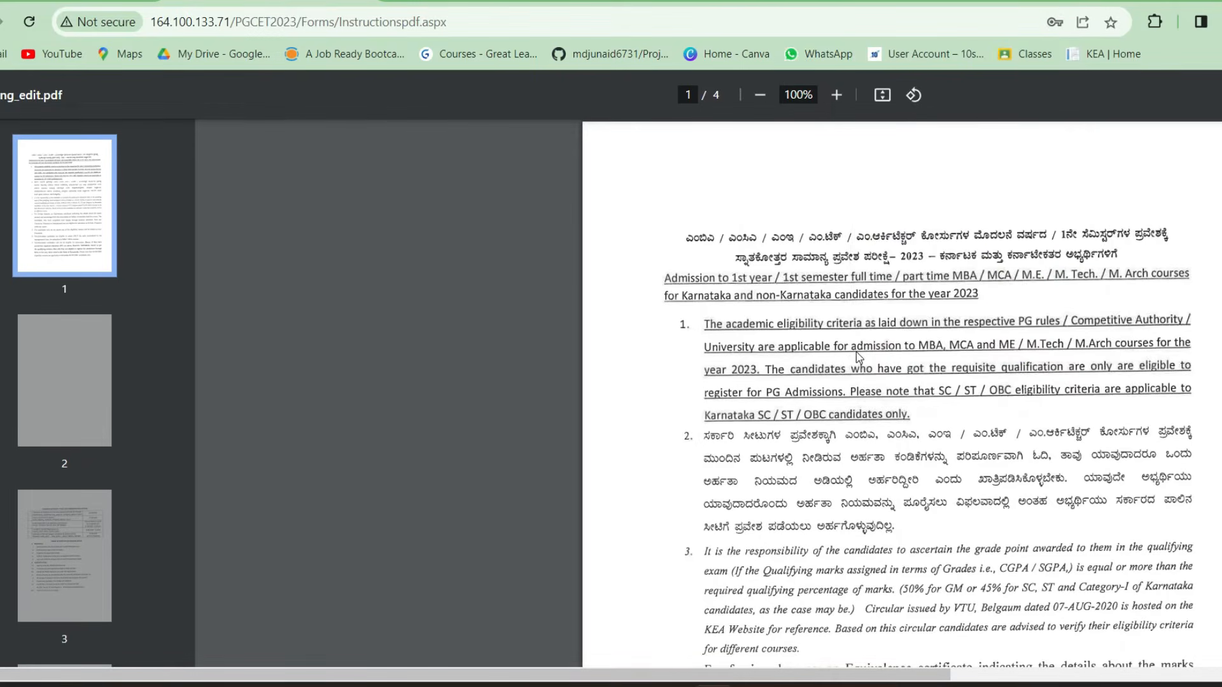
scroll(856, 357, down, 10)
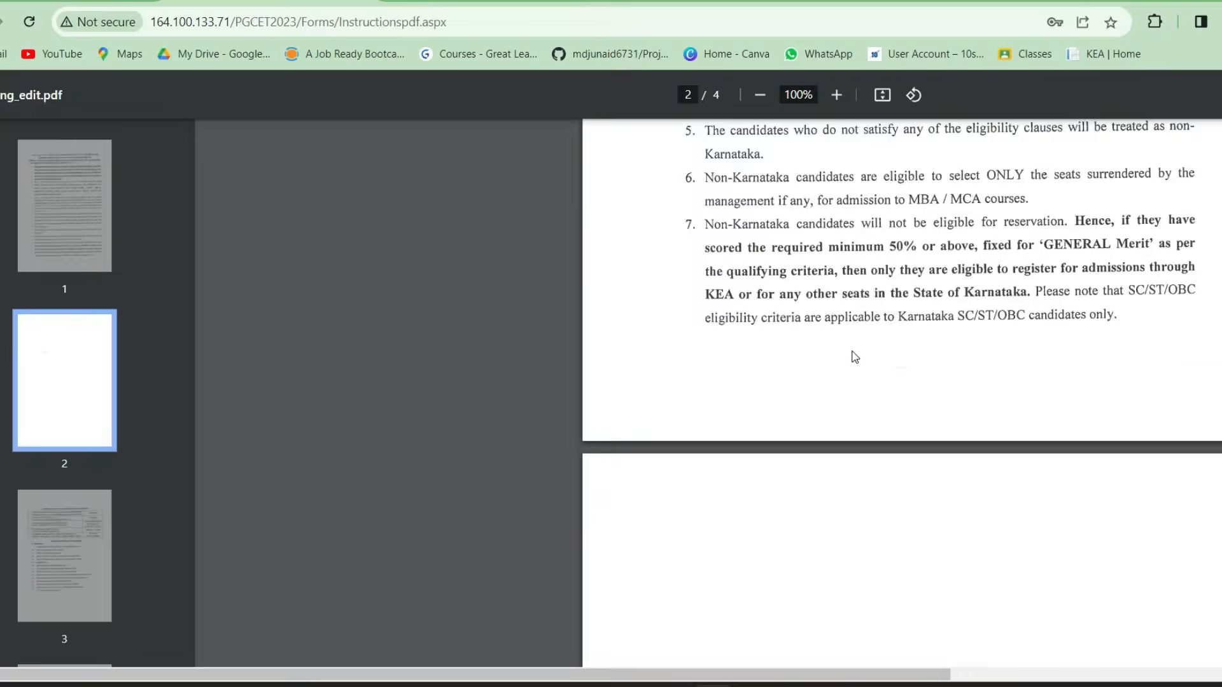
scroll(855, 356, down, 15)
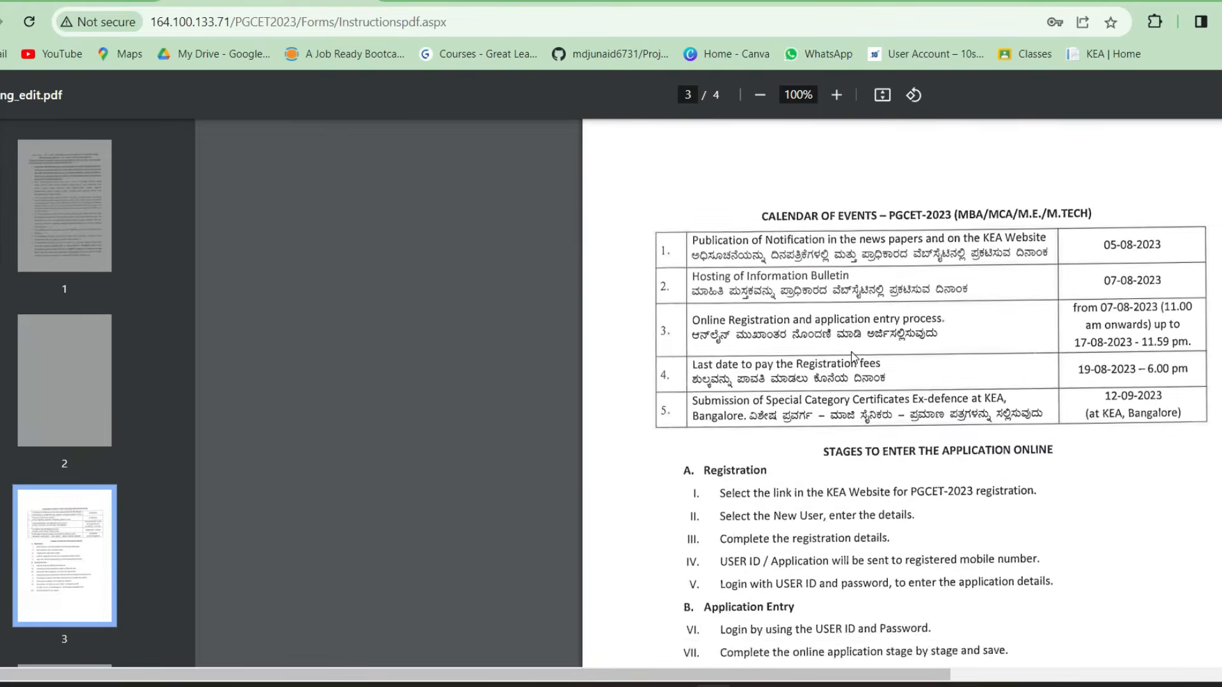
scroll(855, 357, down, 4)
scroll(855, 356, down, 4)
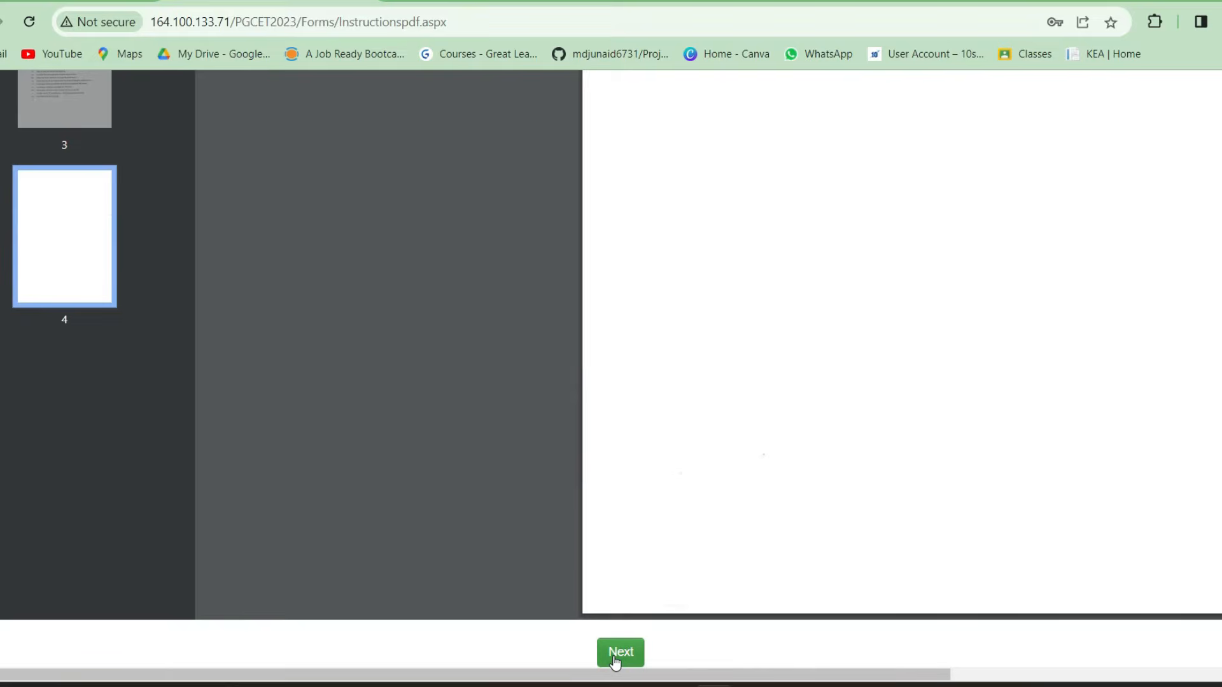
click(622, 660)
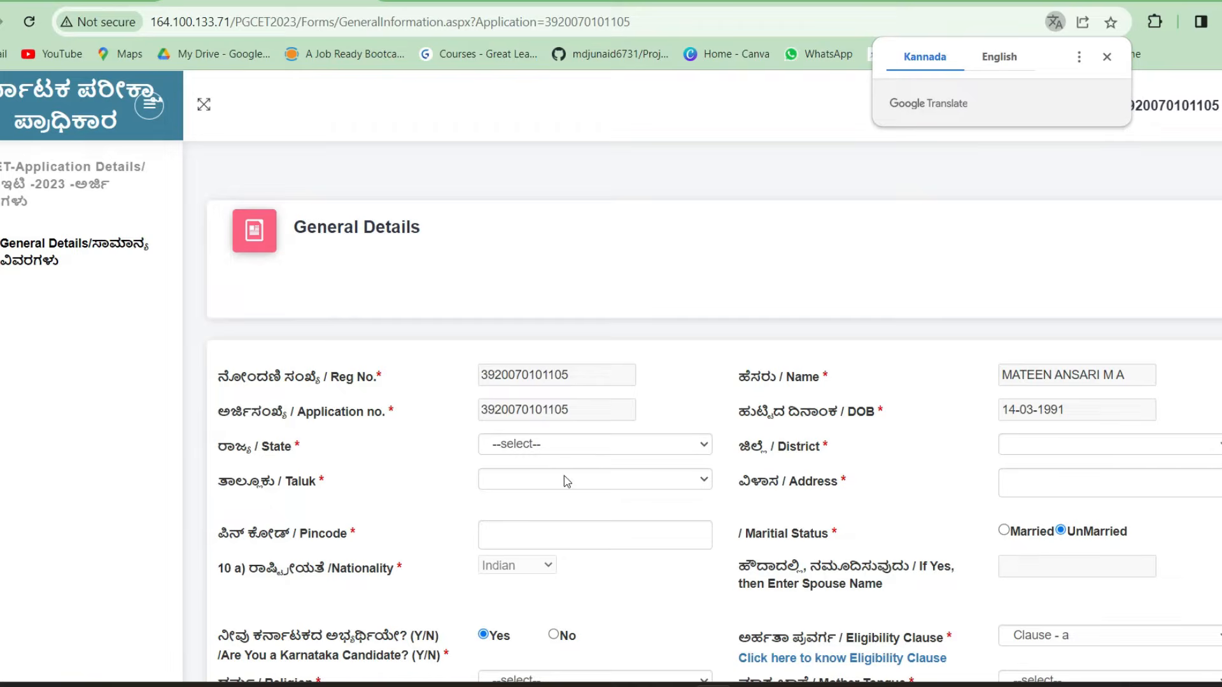
Scroll down the General Details form to the Priority for Exam Centre section
click(1152, 487)
click(926, 482)
scroll(928, 483, down, 3)
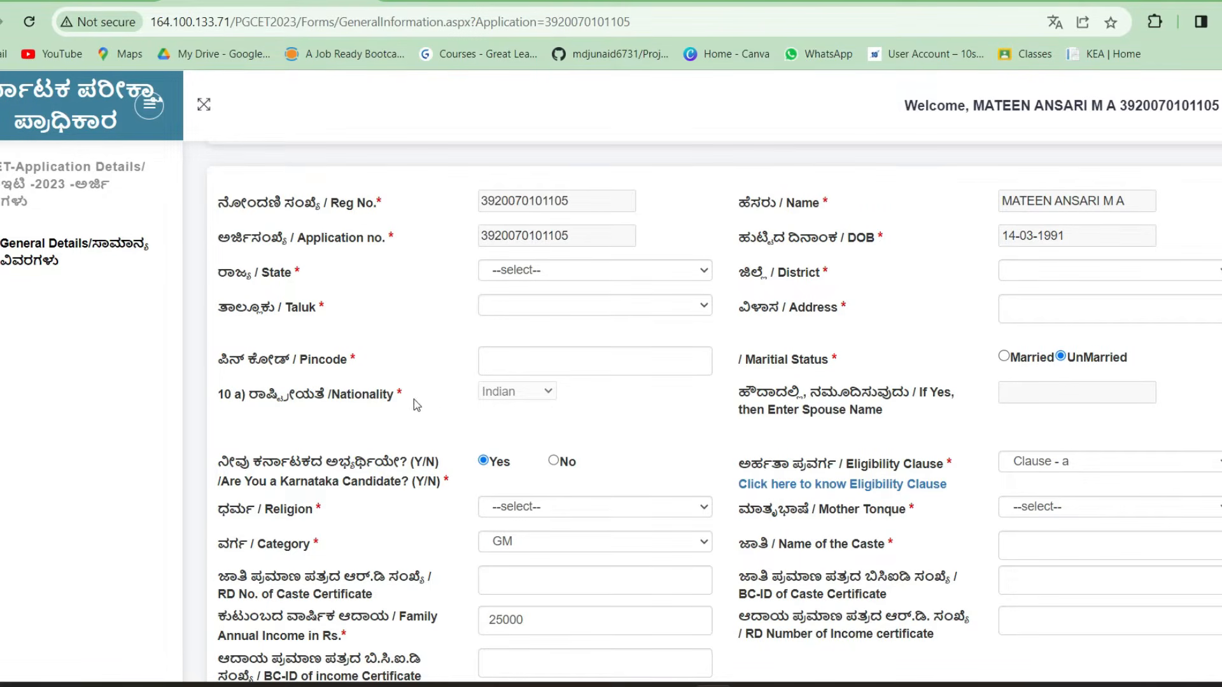
scroll(525, 407, down, 1)
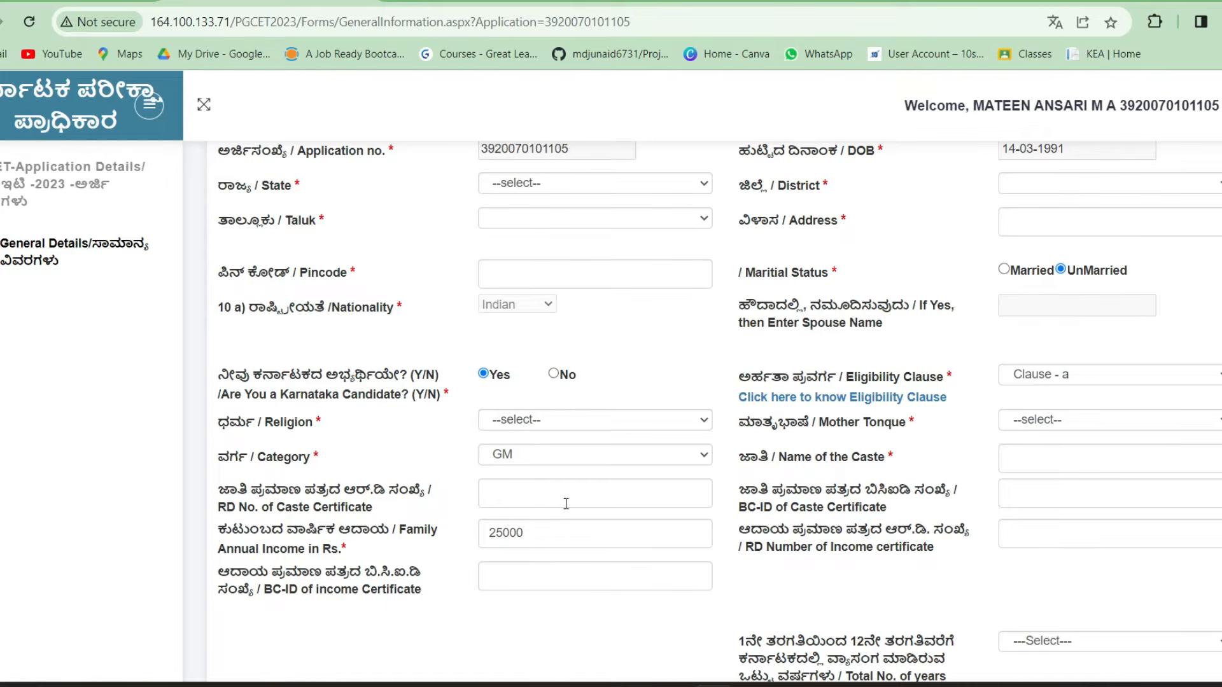
scroll(715, 409, down, 4)
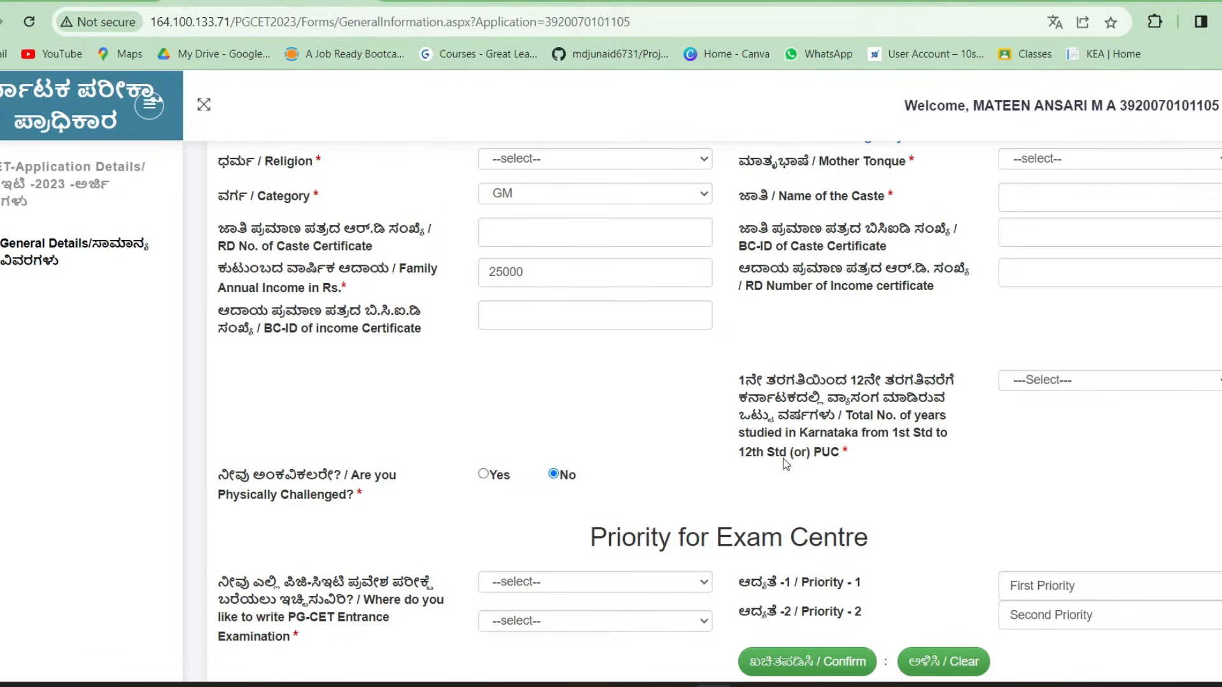
scroll(330, 427, down, 2)
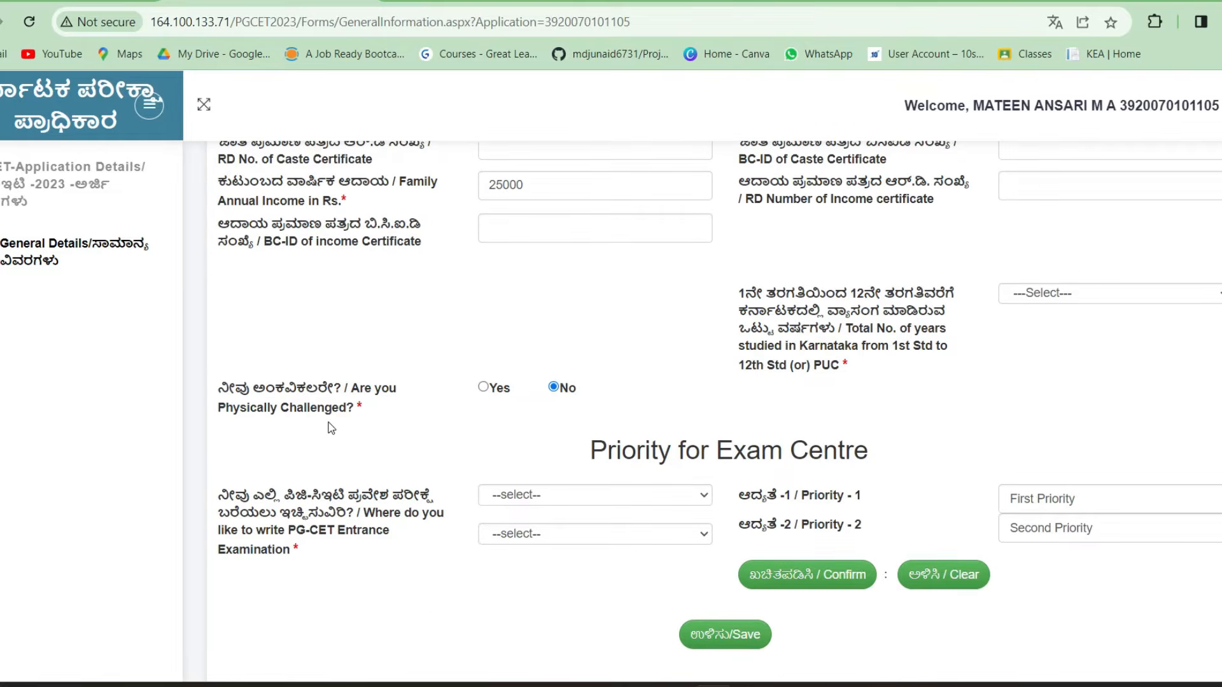
scroll(535, 458, down, 2)
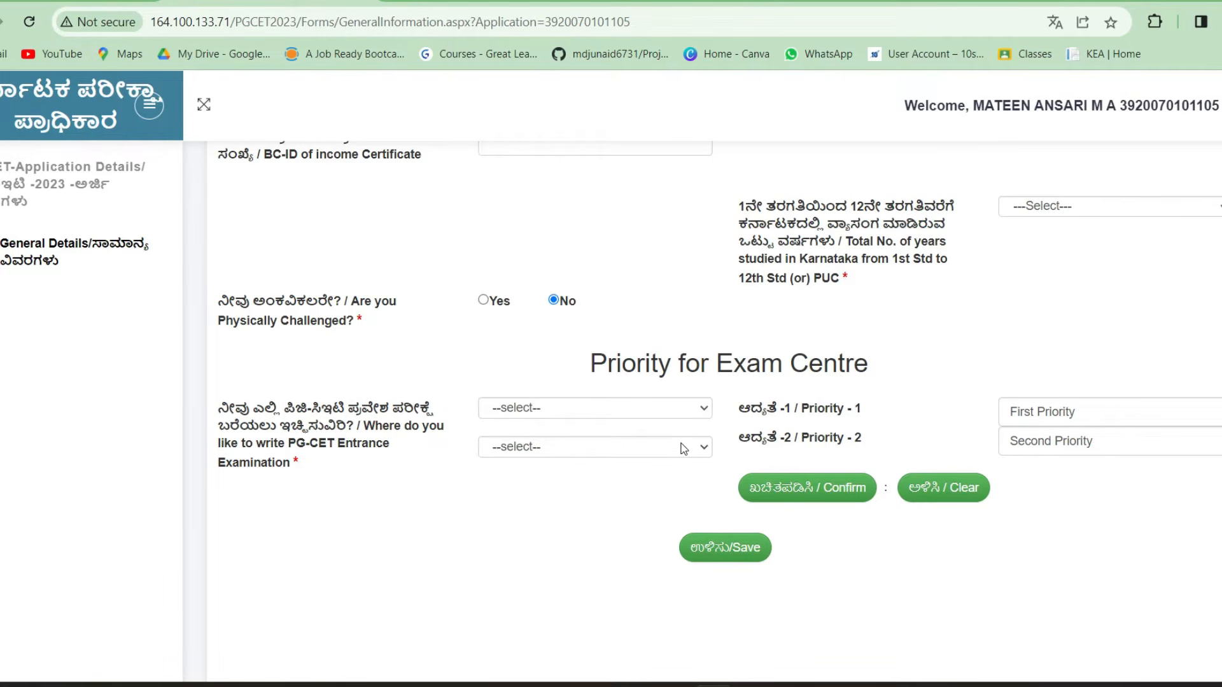
Pick BENGALURU (BANGALORE) and MYSURU (MYSORE) as initial exam centre priorities
click(699, 412)
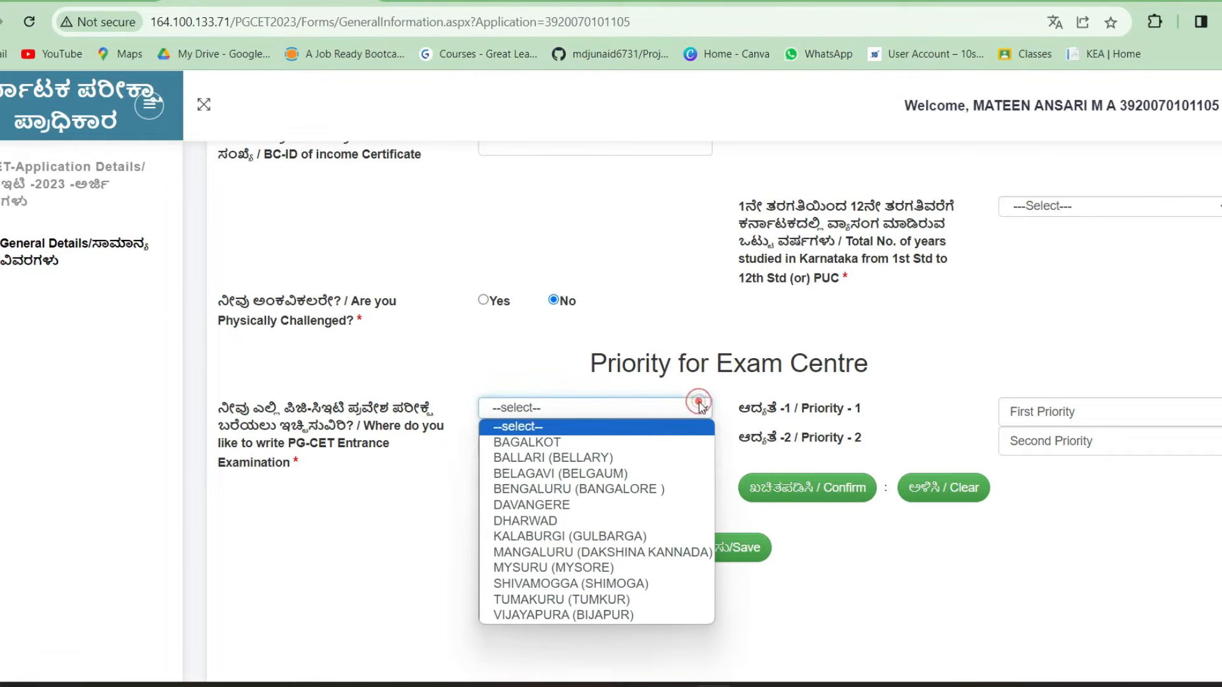
click(605, 489)
click(624, 449)
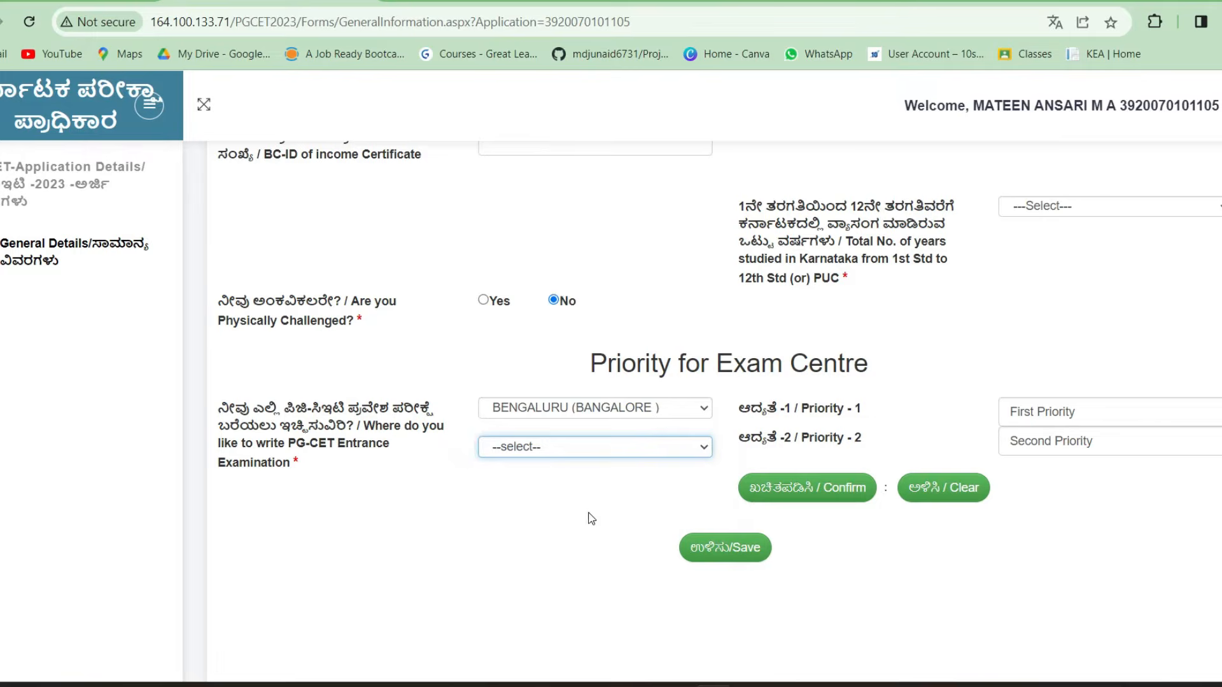
click(621, 454)
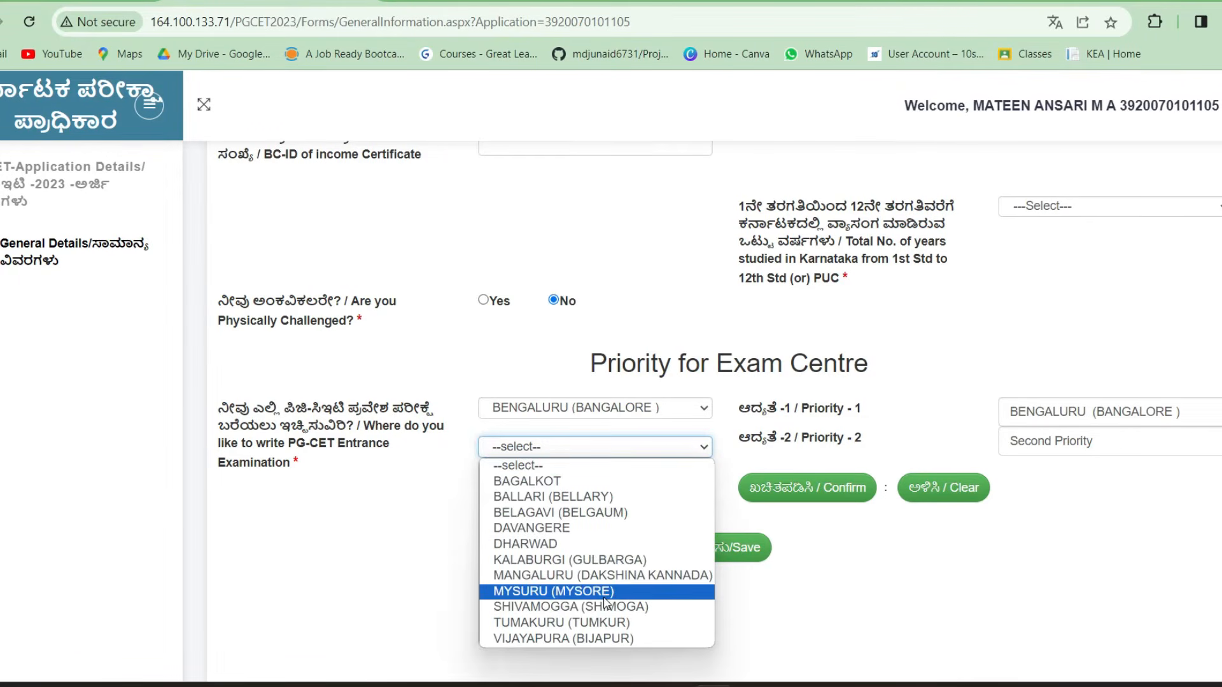
click(573, 591)
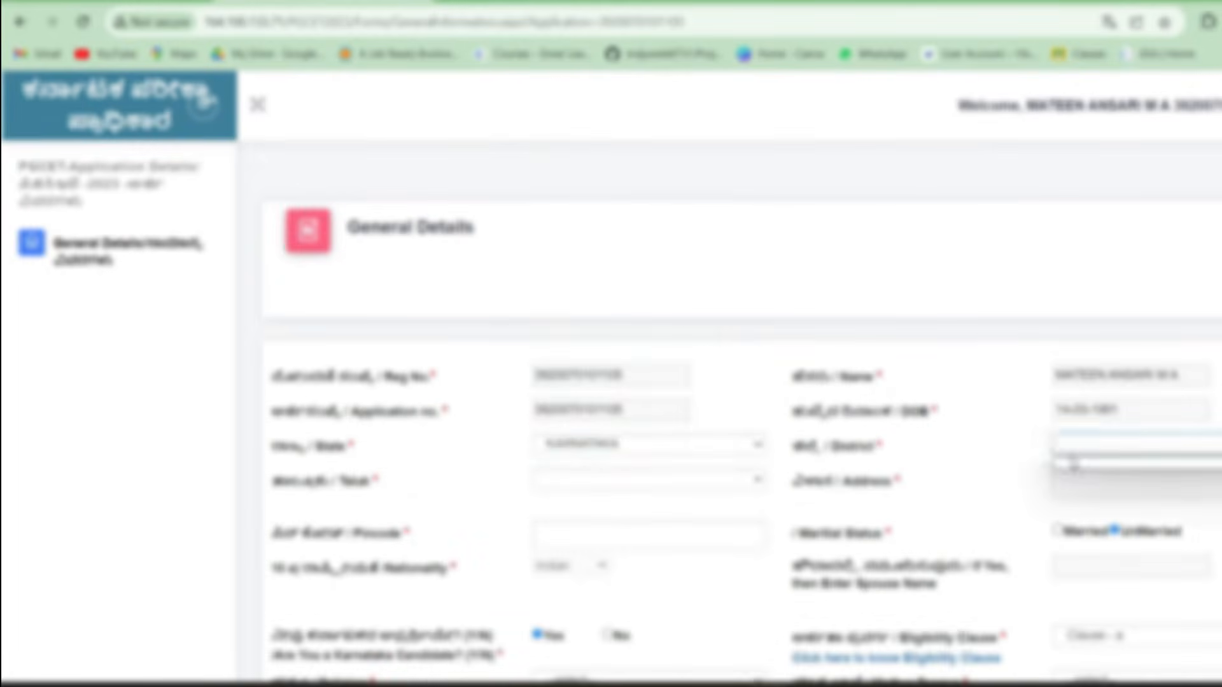
Set district BALLARI (BELLARY), taluk BELLARY, and enter the postal address and pincode
click(1075, 447)
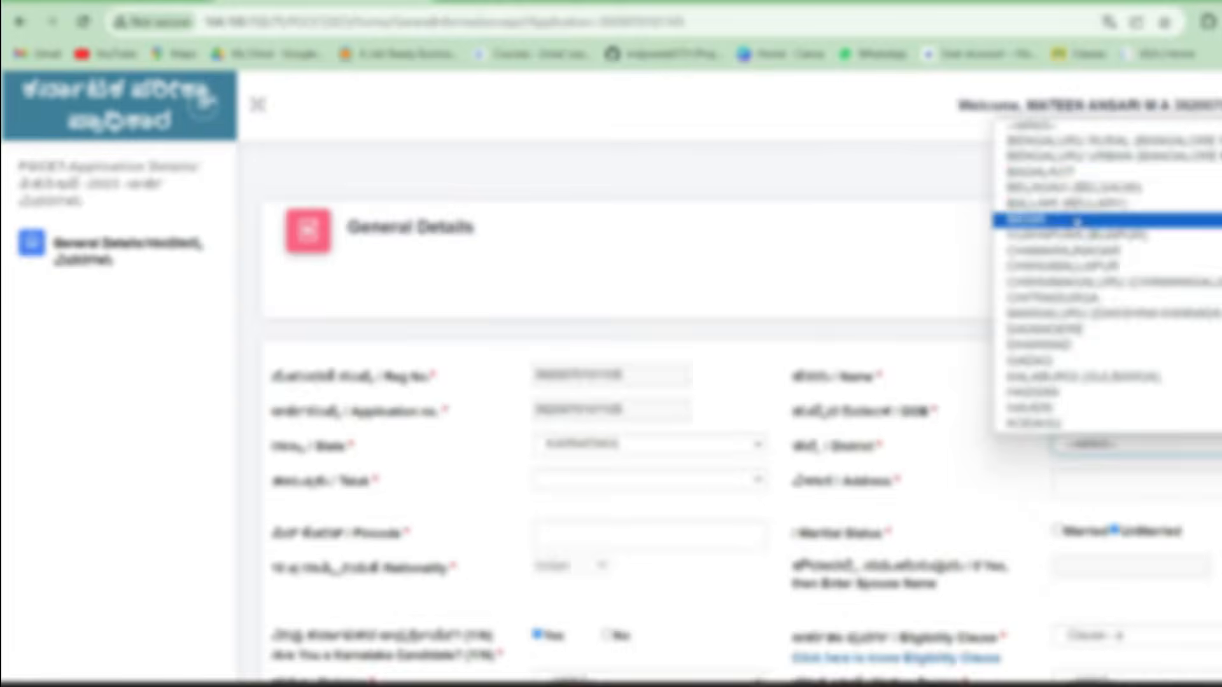
click(1077, 205)
click(646, 480)
click(611, 516)
click(1086, 487)
click(611, 529)
text(583)
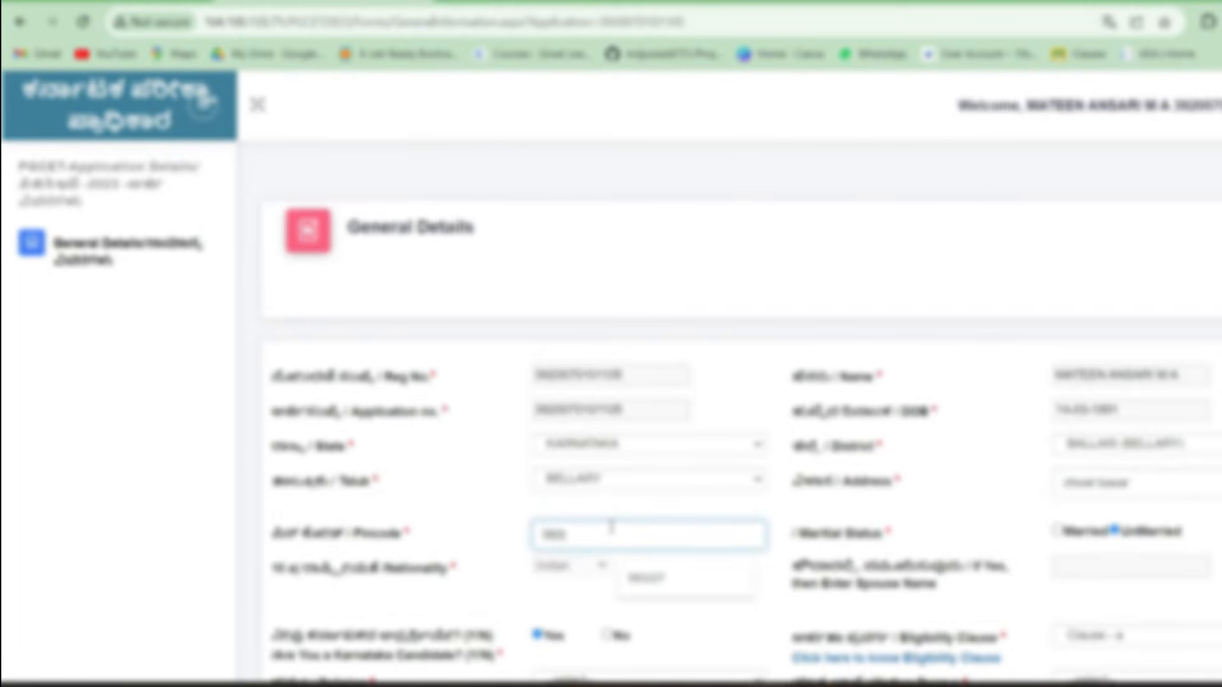
text(102)
scroll(616, 464, down, 4)
click(627, 334)
Set religion Muslim, mother tongue Urdu, the caste name, and years studied in Karnataka
click(611, 382)
click(1082, 333)
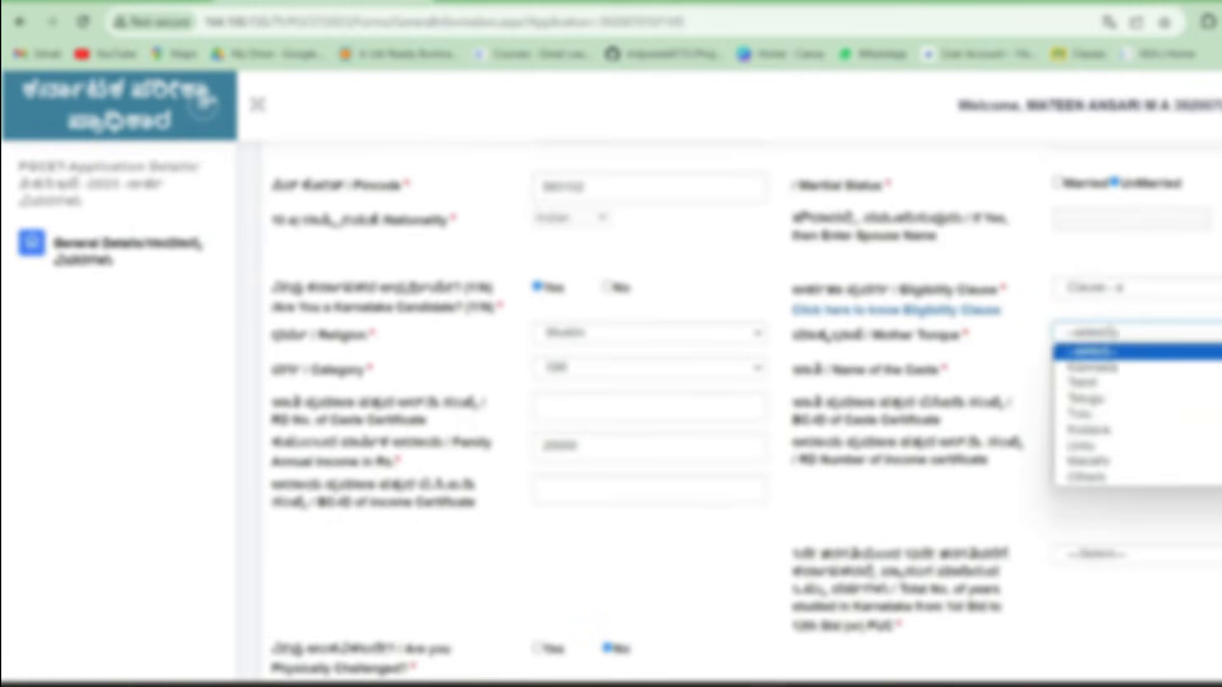
click(1082, 445)
click(1076, 369)
click(1170, 414)
scroll(715, 295, down, 7)
click(1095, 292)
Set exam centres to BALLARI and BELAGAVI, confirm them, and save the general details
click(1082, 382)
click(646, 322)
click(611, 382)
click(663, 362)
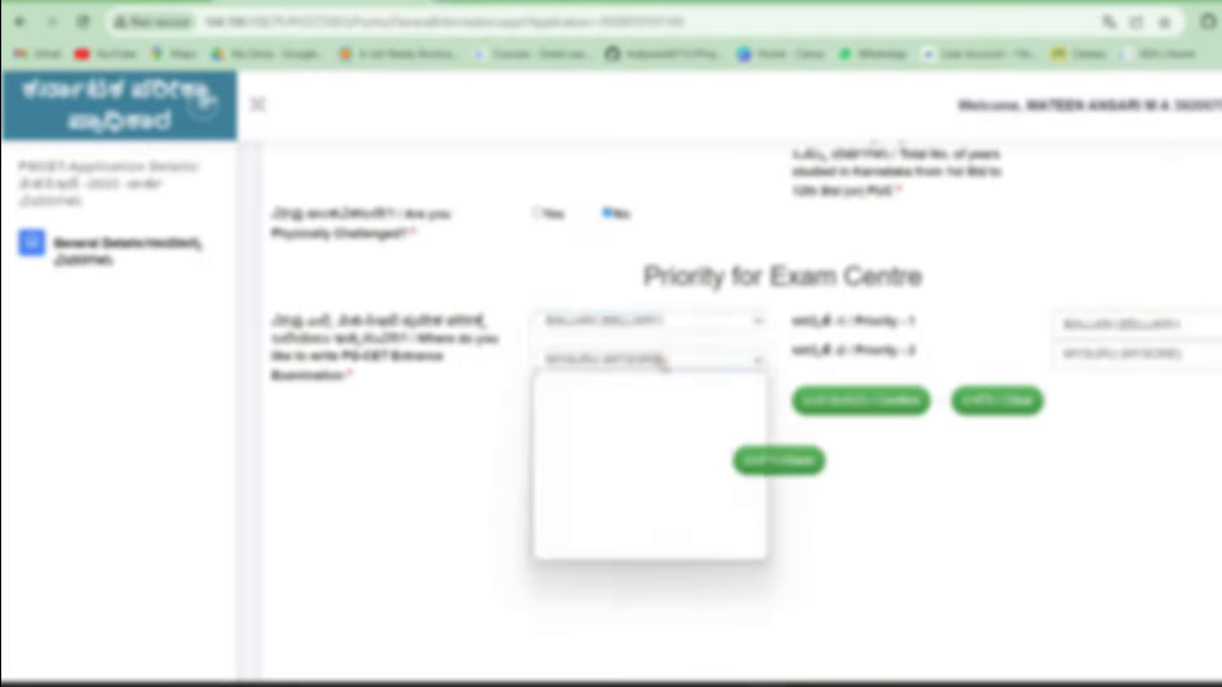
click(611, 423)
scroll(805, 462, down, 1)
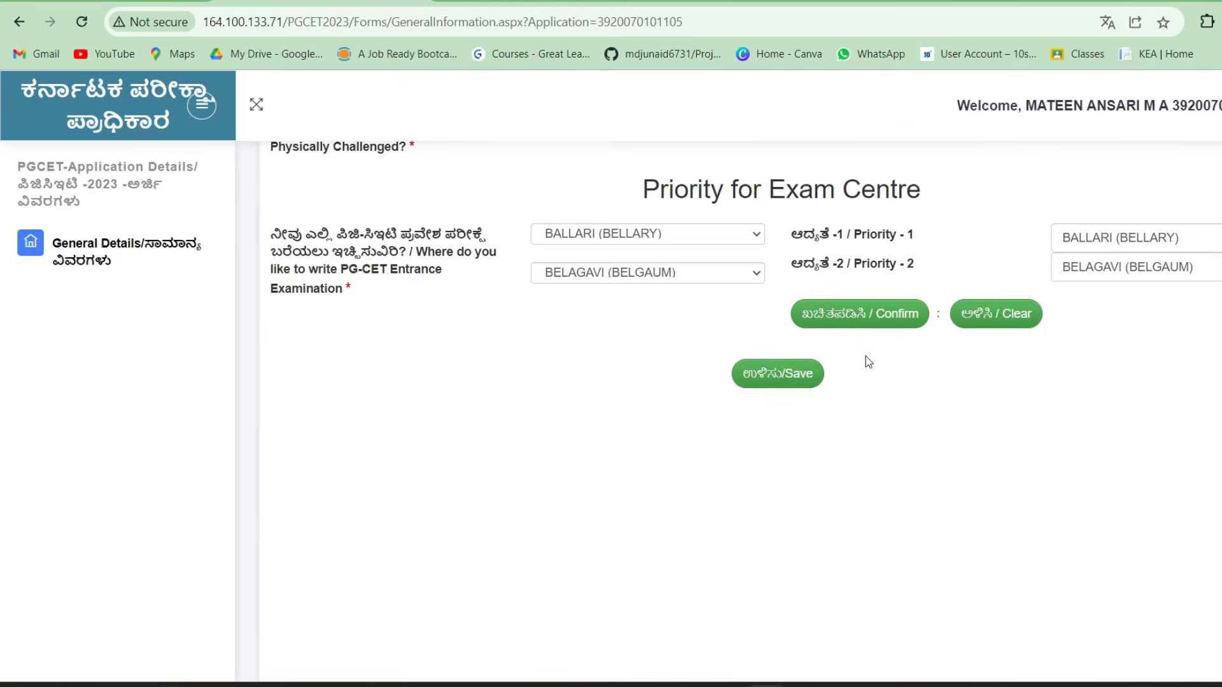
click(812, 377)
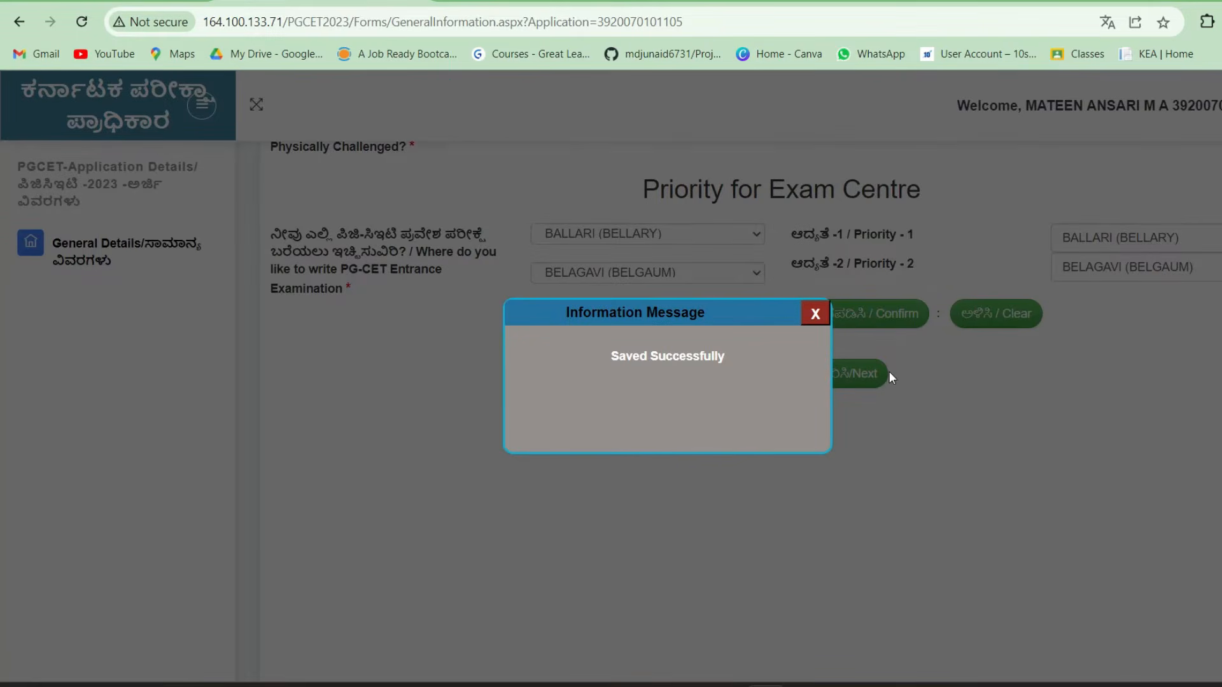
click(815, 314)
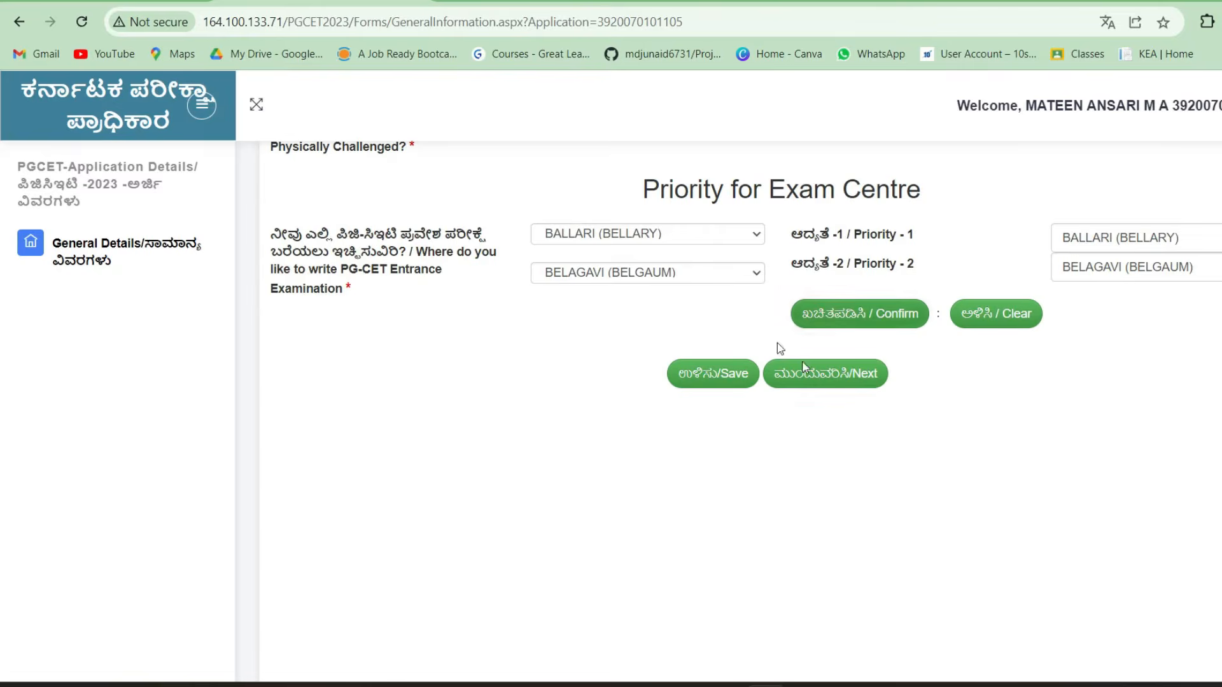
Go to Study Details and set a first row: classes 1–7, years 1971–1980, district BELAGAVI (BELGAUM)
click(857, 373)
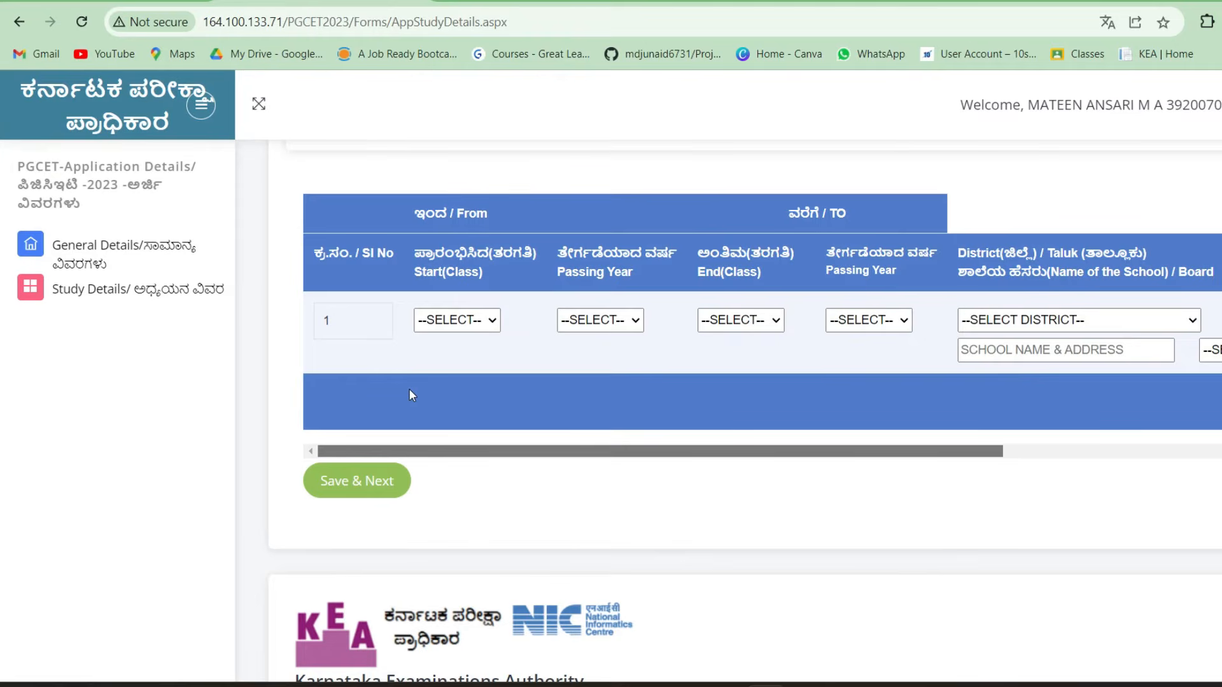
click(486, 320)
click(472, 353)
click(570, 320)
click(572, 371)
click(724, 327)
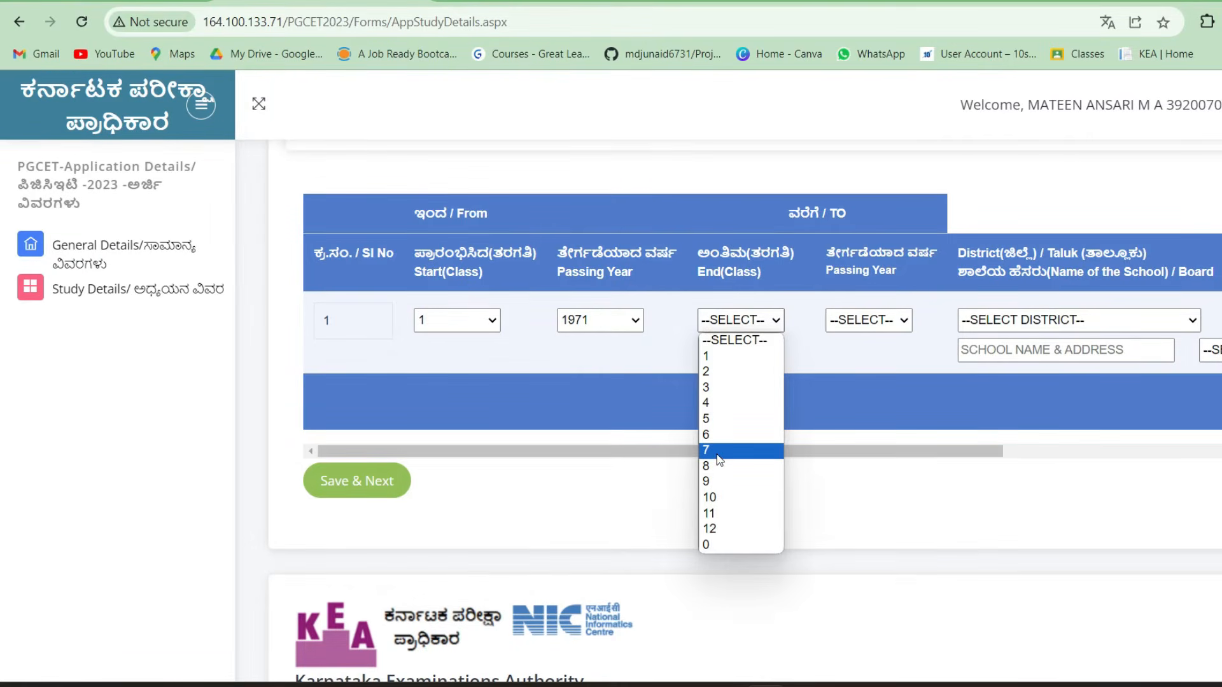
click(717, 453)
click(896, 325)
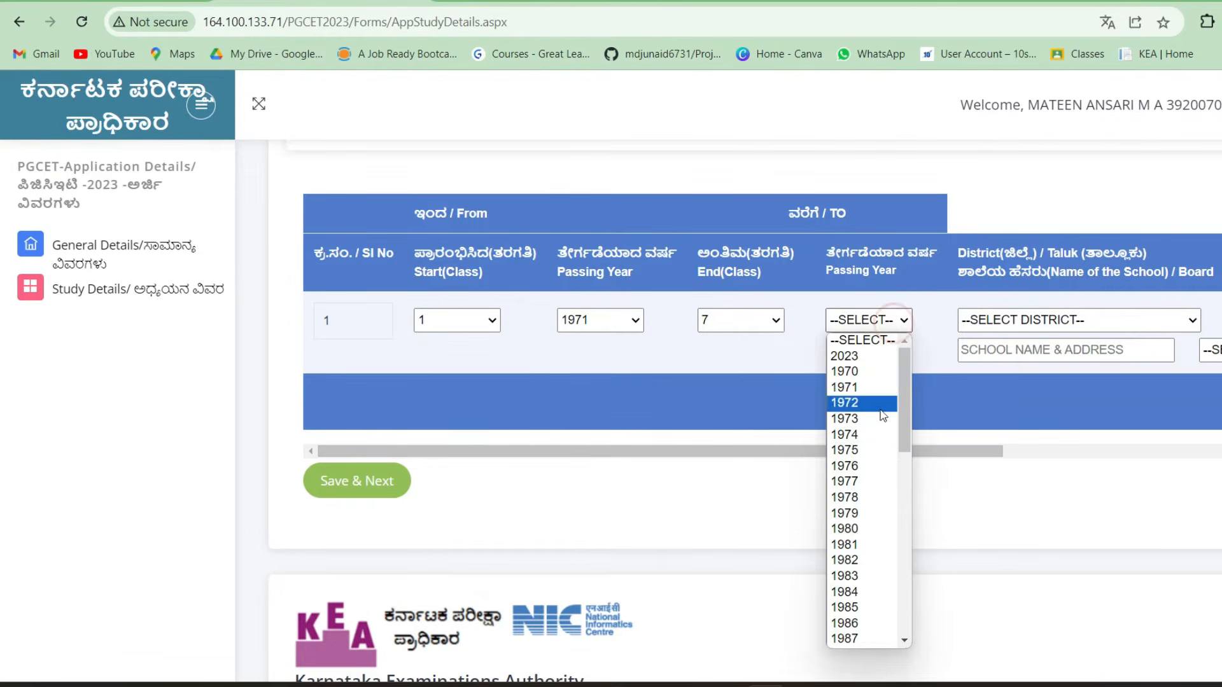
click(860, 534)
click(1040, 320)
key(Down)
key(Down)
key(Down)
key(Down)
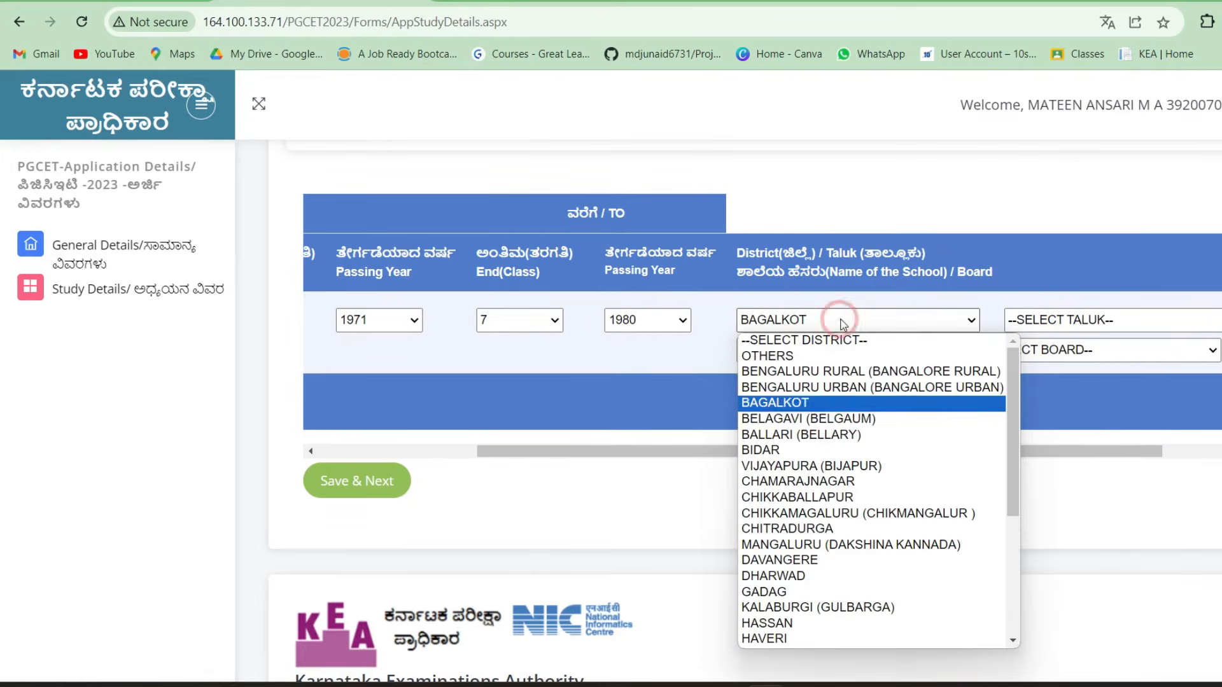
click(842, 418)
Set that row's taluk to BELGAUM and board to CHANDIGARH, then add it to the table
click(845, 350)
scroll(845, 356, left, 3)
drag(936, 449, 999, 449)
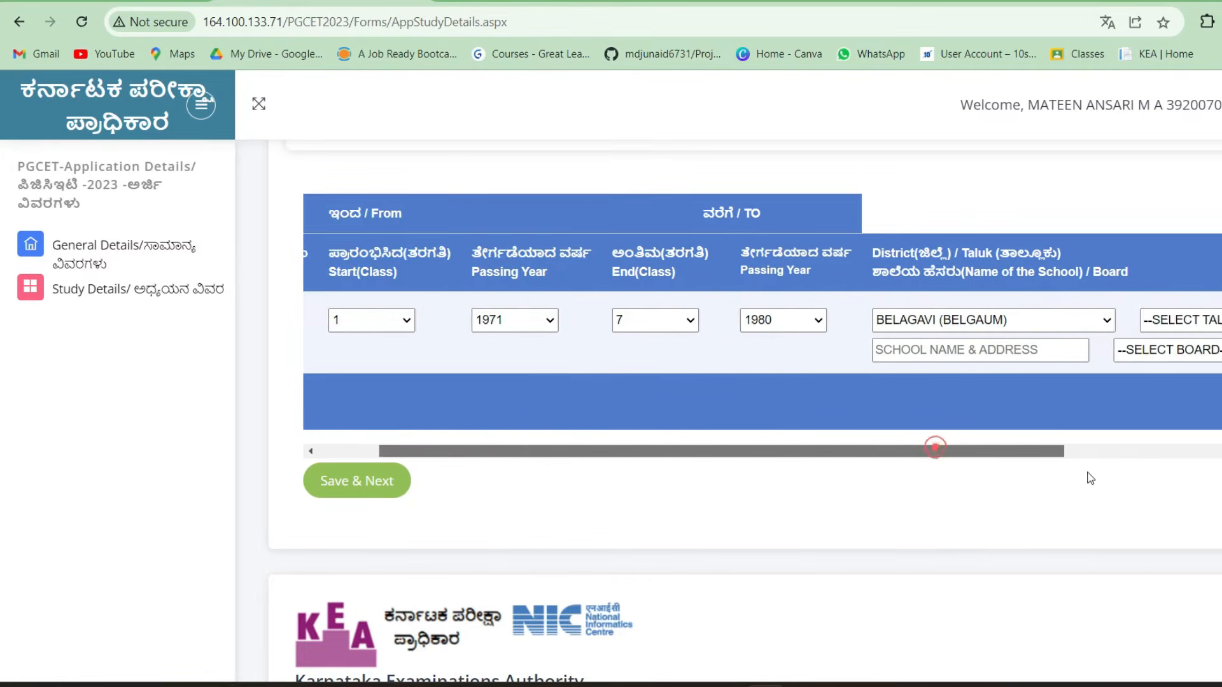
click(1178, 320)
click(1086, 389)
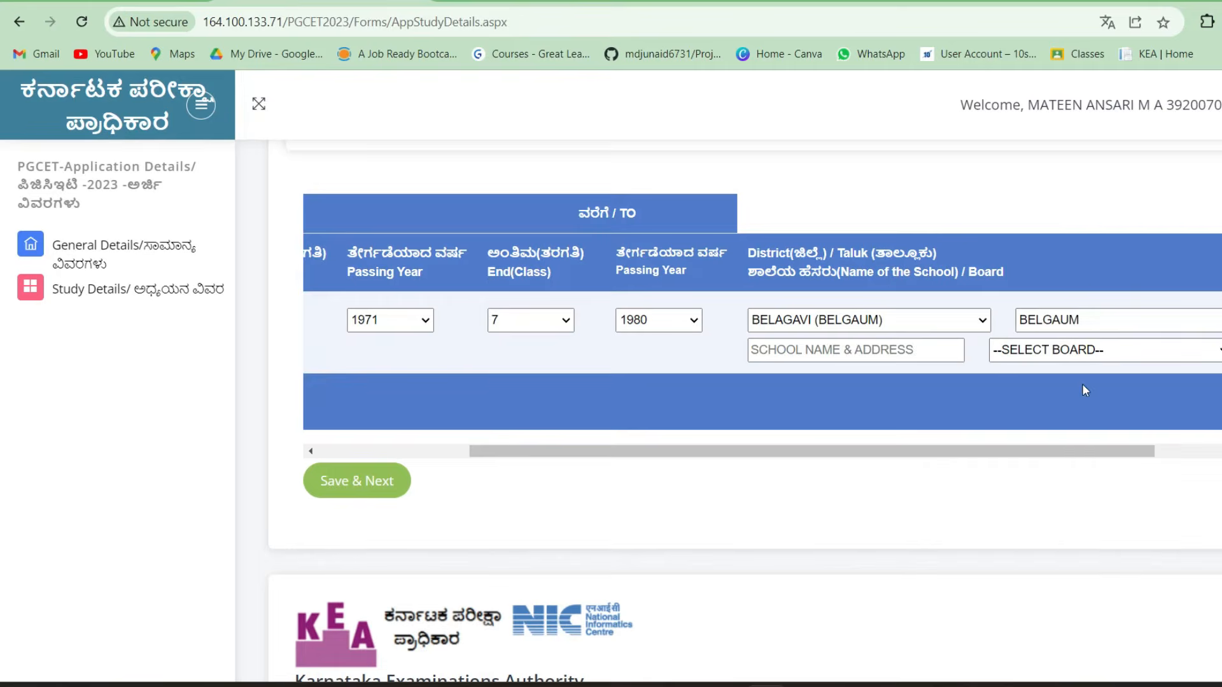
click(1086, 350)
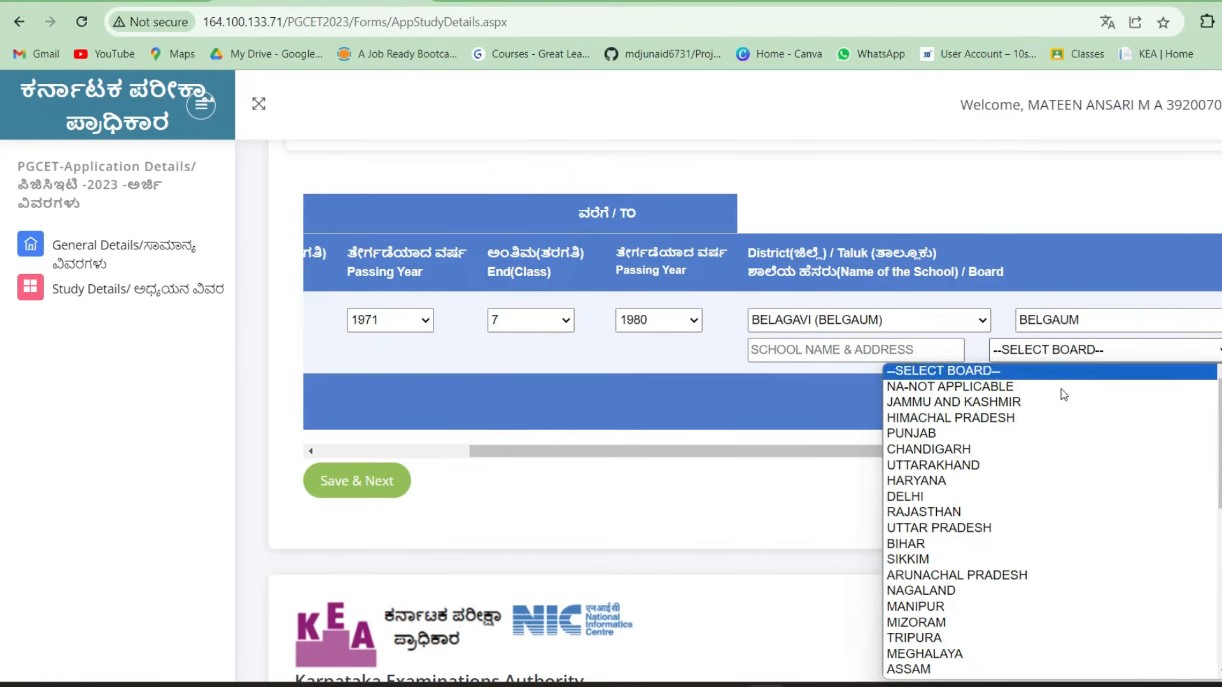
click(1031, 450)
click(1062, 356)
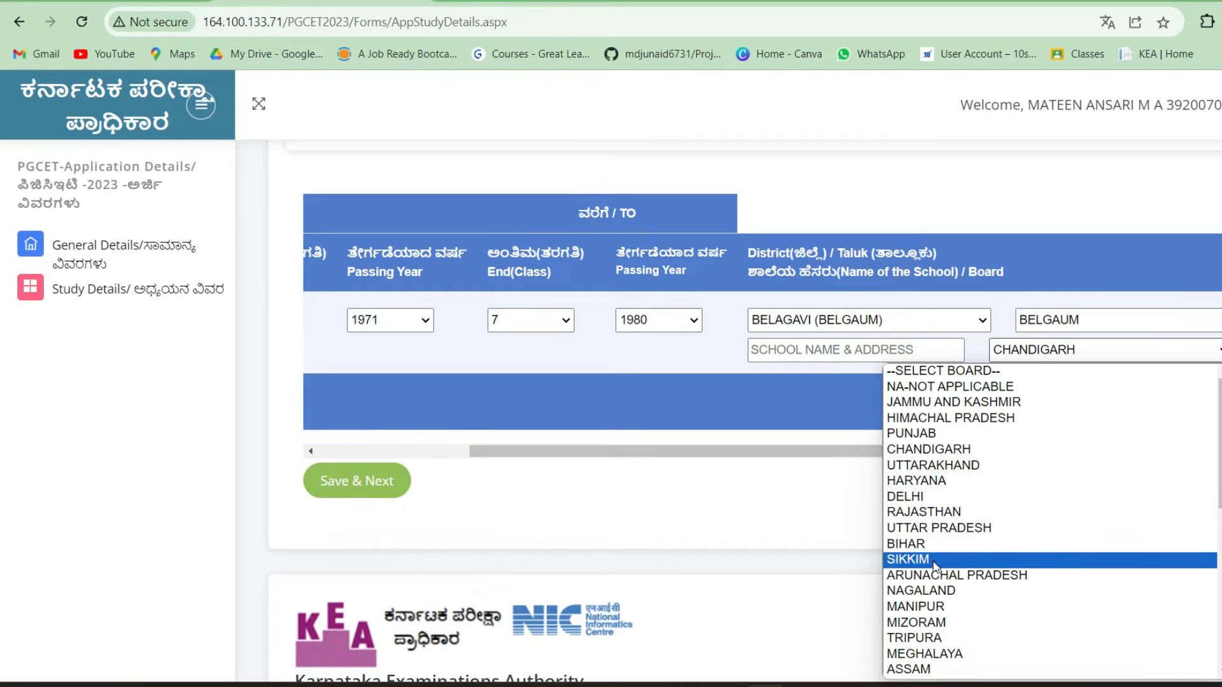
click(810, 478)
drag(903, 454, 1165, 468)
click(1203, 408)
Redo row 1 with ending class 10, district KOPPAL, school 'ABS SCHOOL' and a board, and add it
click(740, 319)
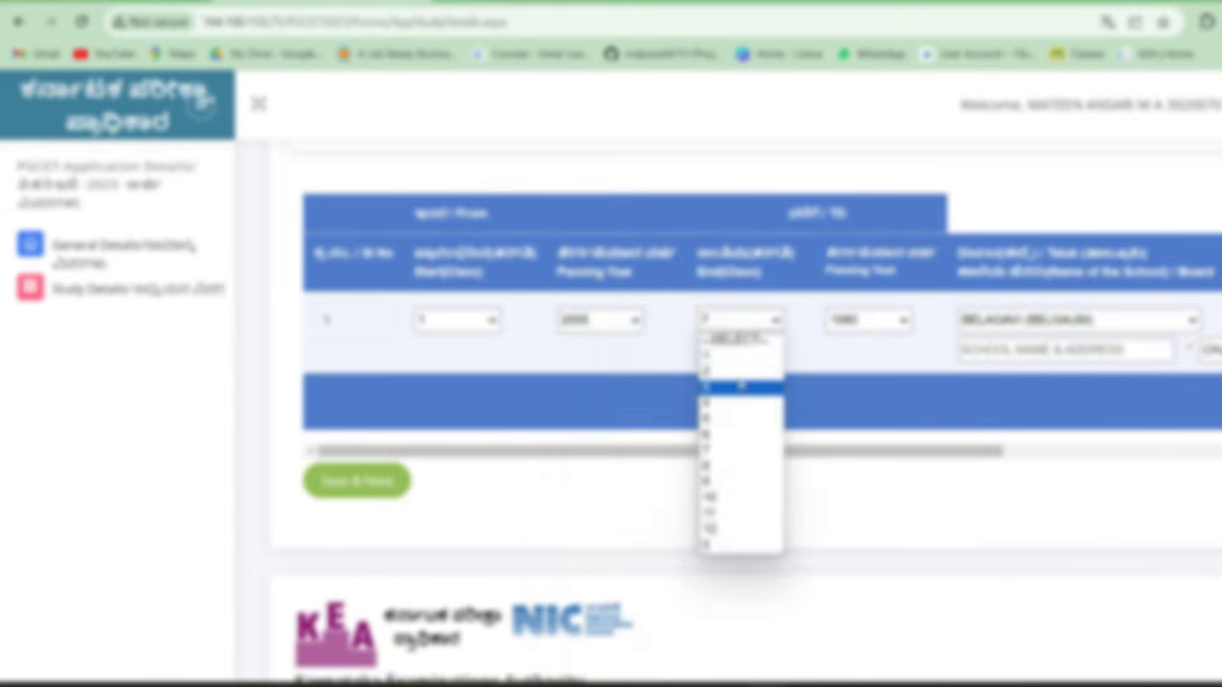
click(706, 496)
click(869, 320)
click(847, 356)
click(1078, 319)
click(993, 560)
click(1066, 349)
text(ABS SCHOOL)
click(1209, 350)
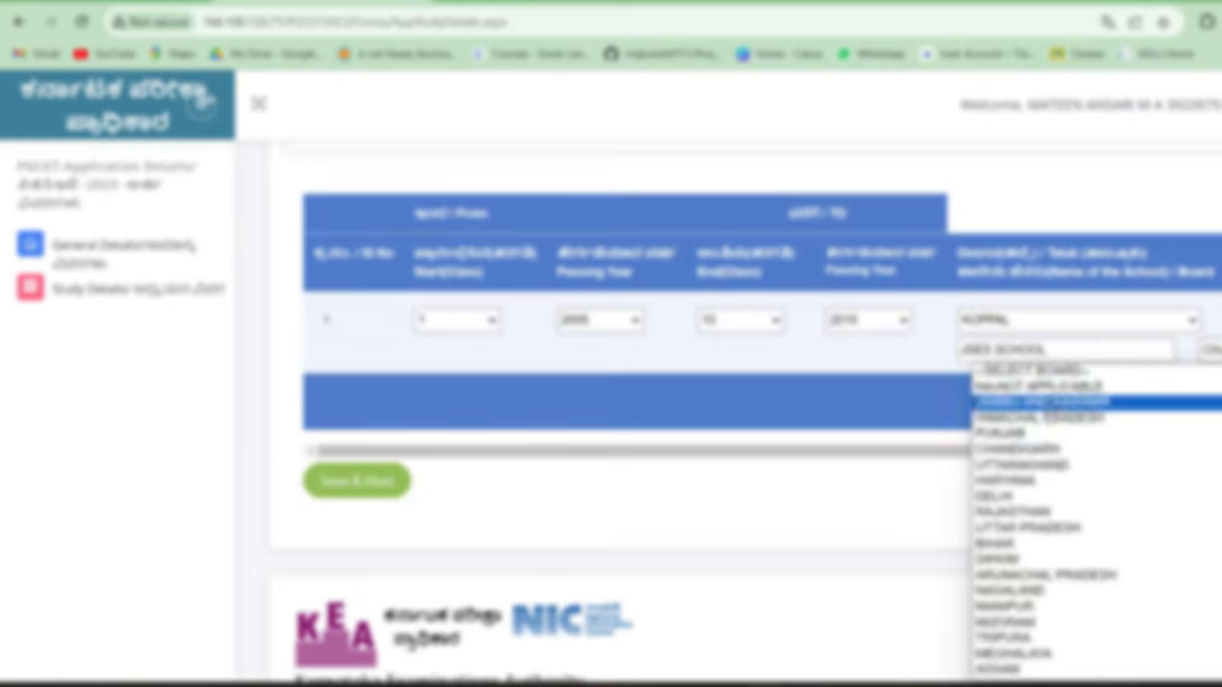
click(1019, 642)
click(1203, 407)
Start row 2 with classes 11–12, years 2016–2017 and district KOPPAL
click(456, 402)
click(598, 401)
click(741, 402)
click(732, 662)
click(869, 402)
click(869, 332)
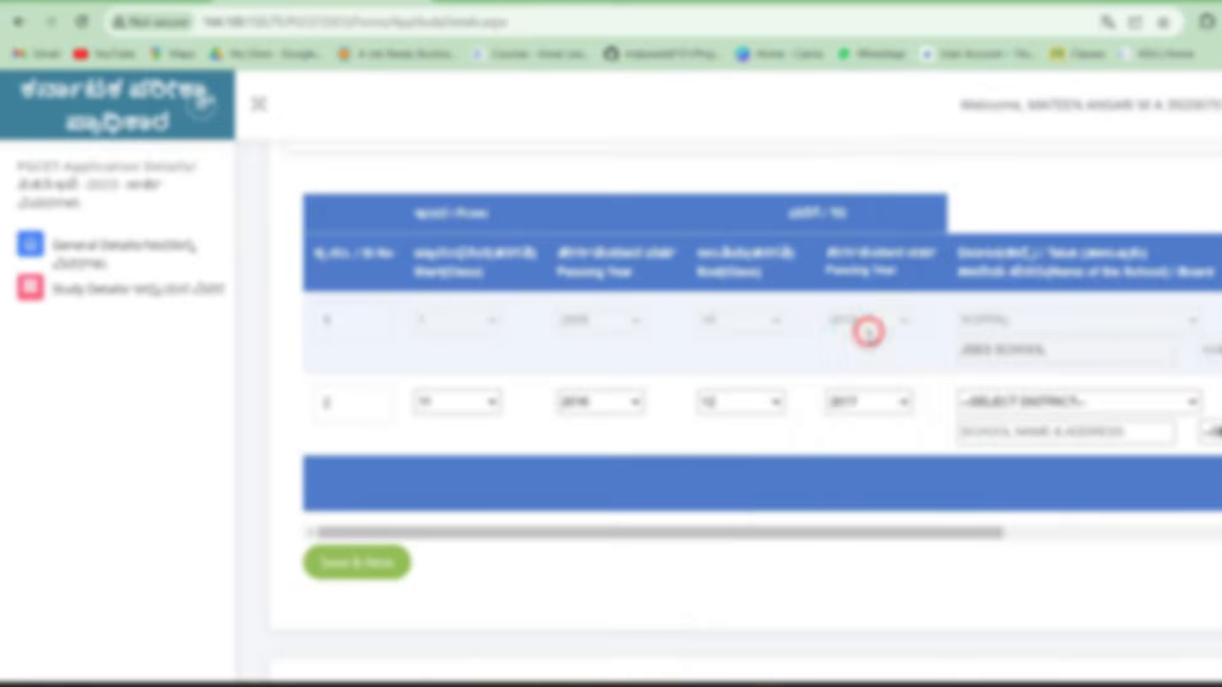
Give row 2 a taluk, school 'KLE PU COLLEGE' and board ICSE IN KARNATAKA, then add it
click(1079, 402)
click(993, 642)
scroll(764, 382, down, 4)
click(1066, 185)
text(KLE PU COLLEGE)
click(1213, 185)
click(1178, 464)
click(1201, 414)
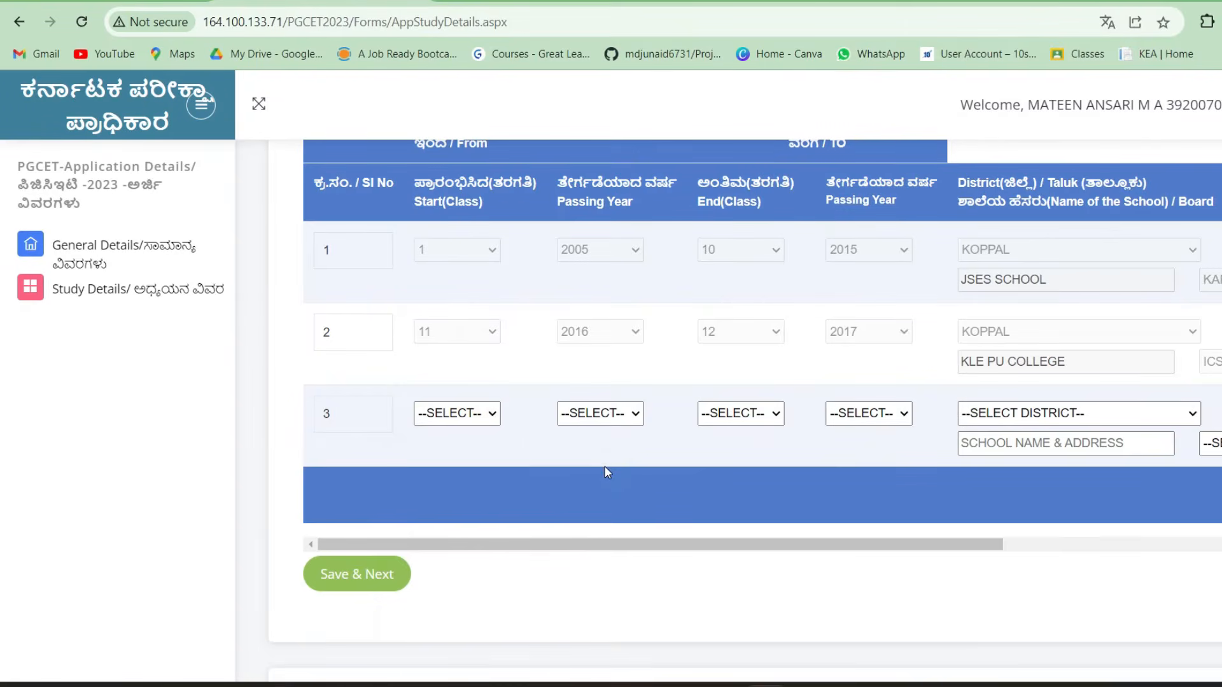
scroll(880, 212, down, 4)
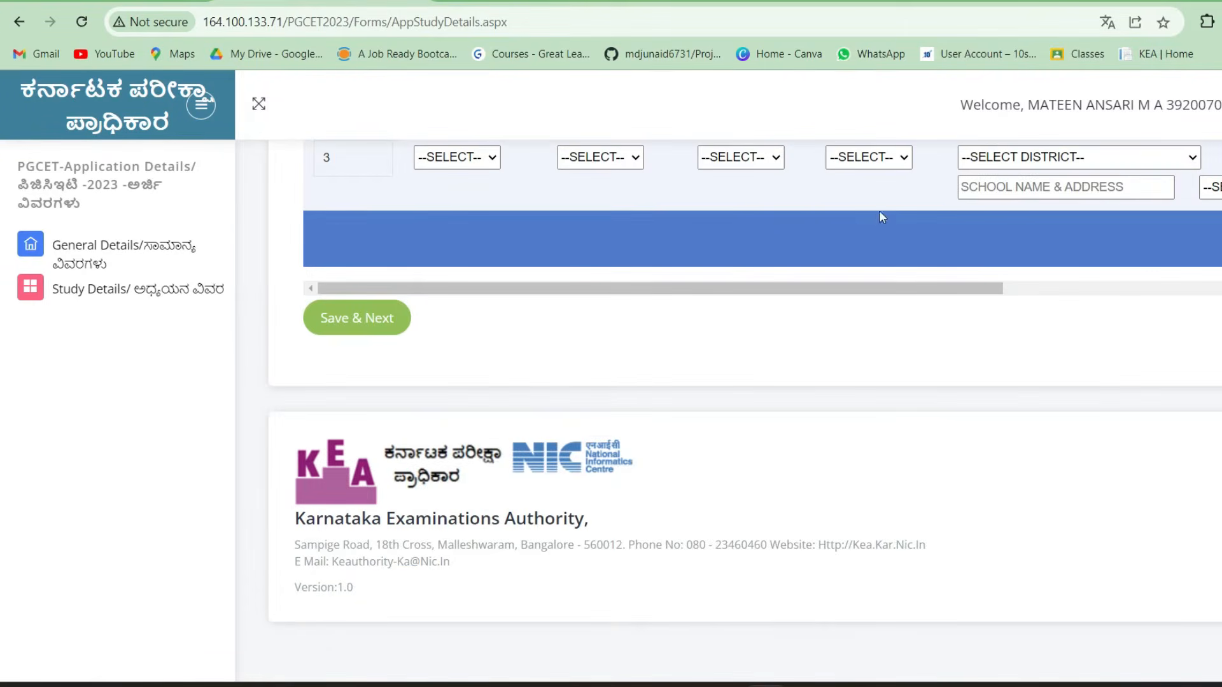
scroll(626, 227, up, 3)
scroll(580, 229, down, 1)
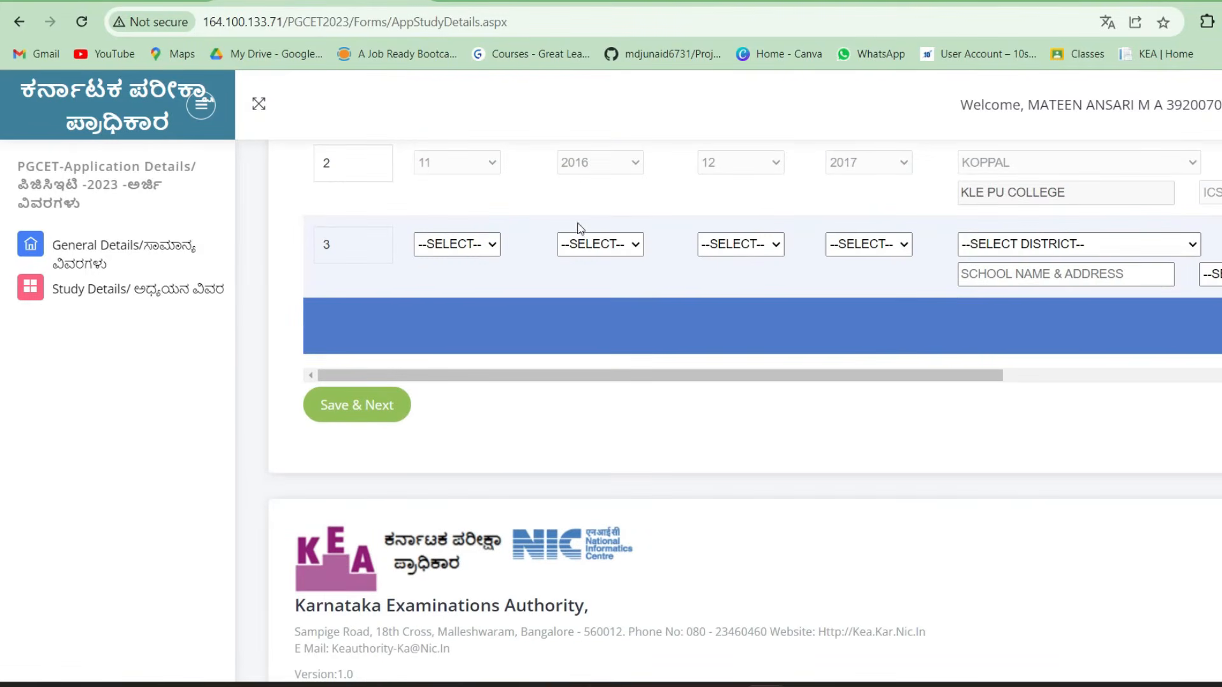
scroll(580, 228, down, 2)
Save the study details and dismiss the Translate popup
click(356, 319)
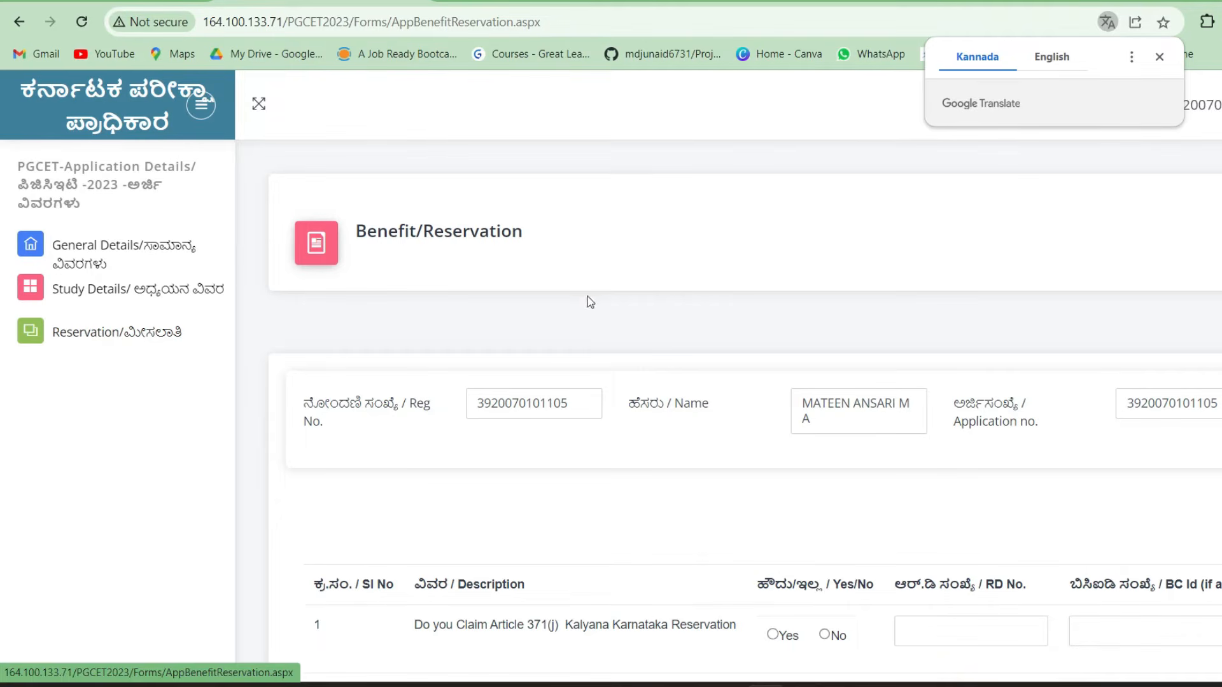
click(1158, 58)
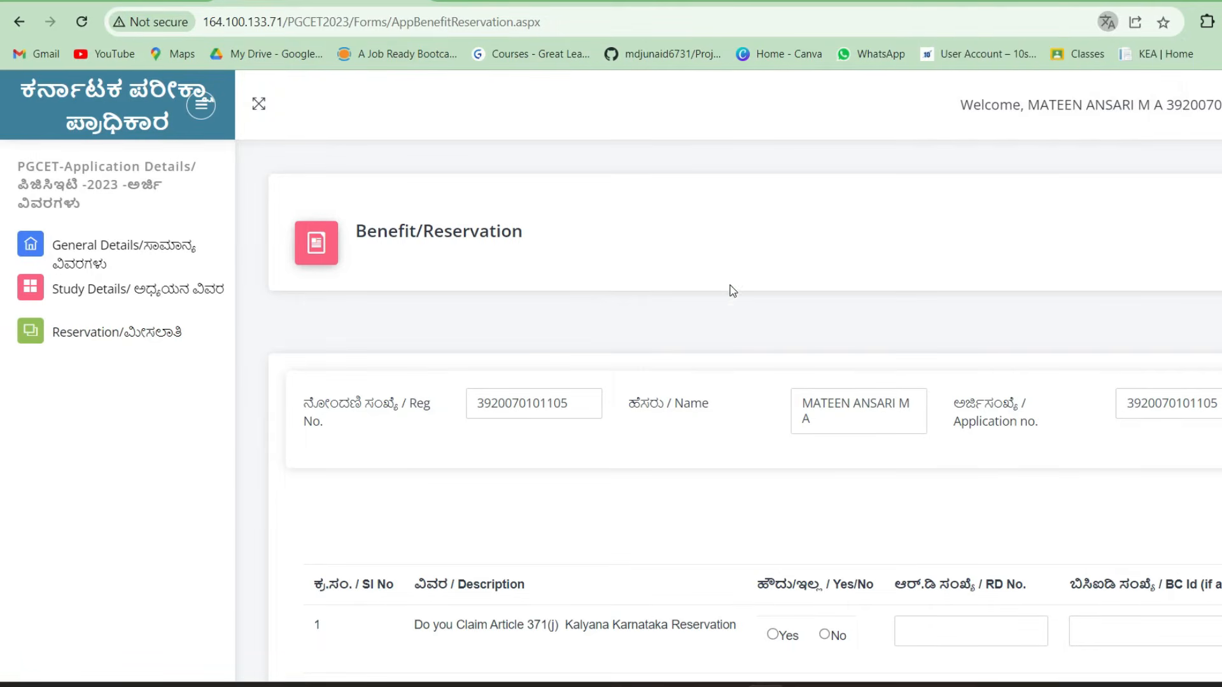
scroll(726, 283, down, 5)
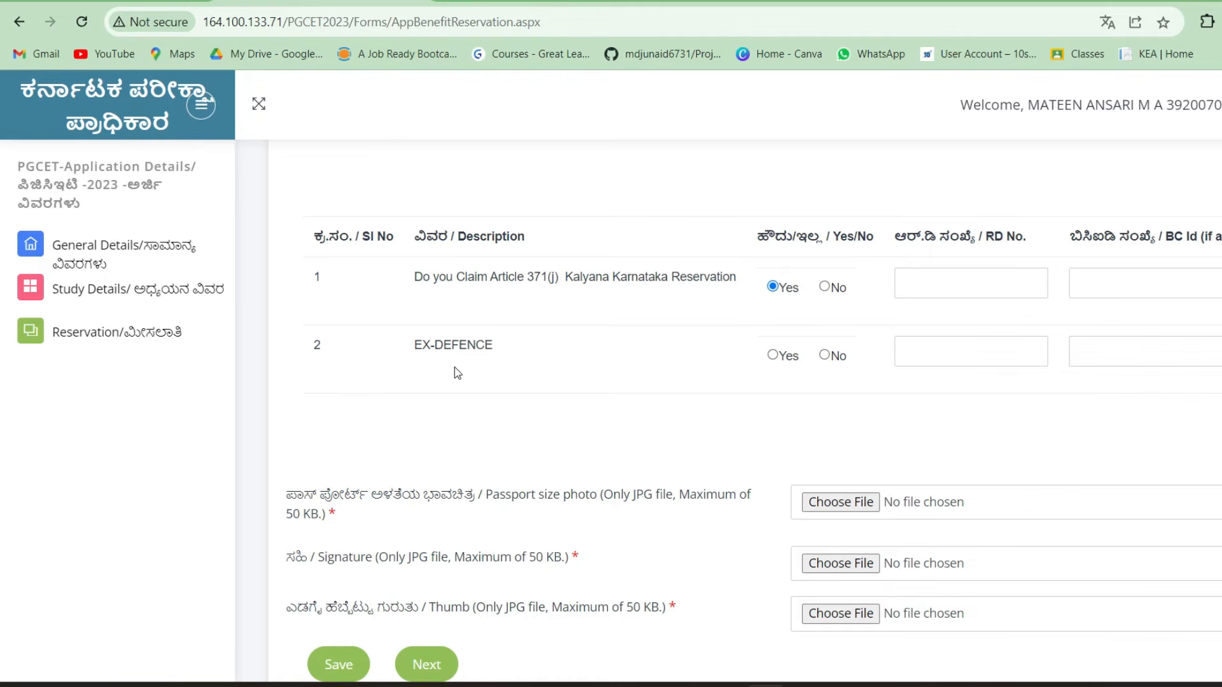
scroll(456, 370, up, 1)
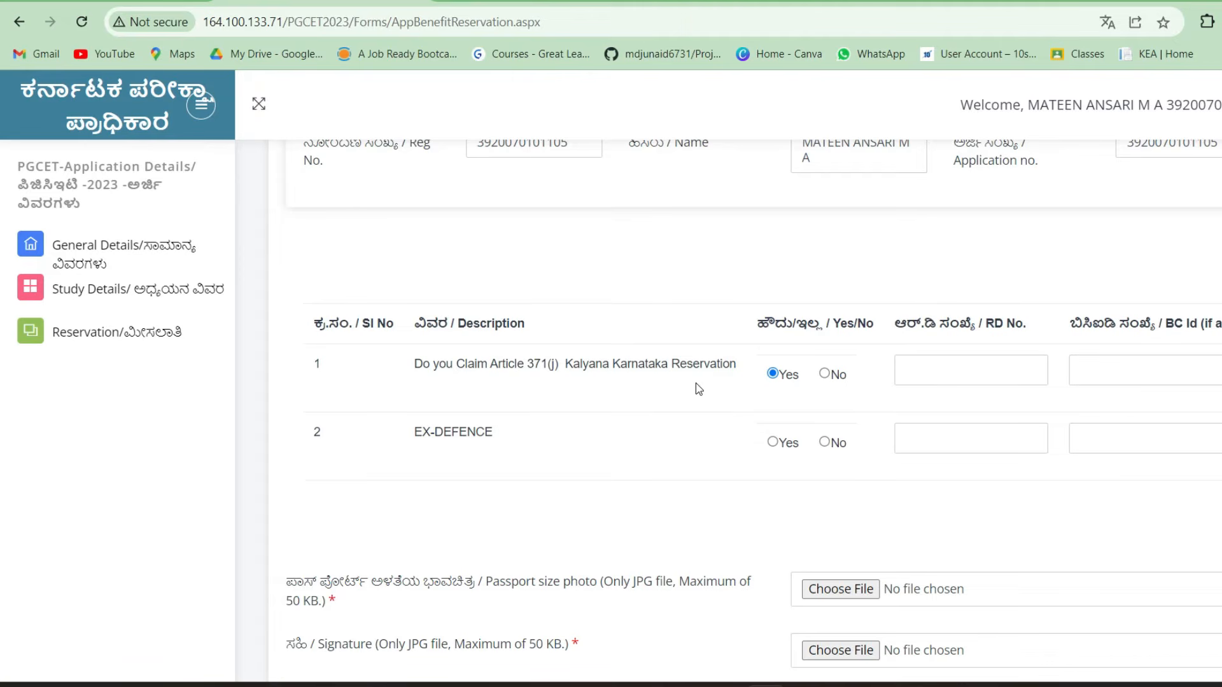
Answer No to the Article 371(j) Kalyana Karnataka and EX-DEFENCE reservation questions
click(927, 373)
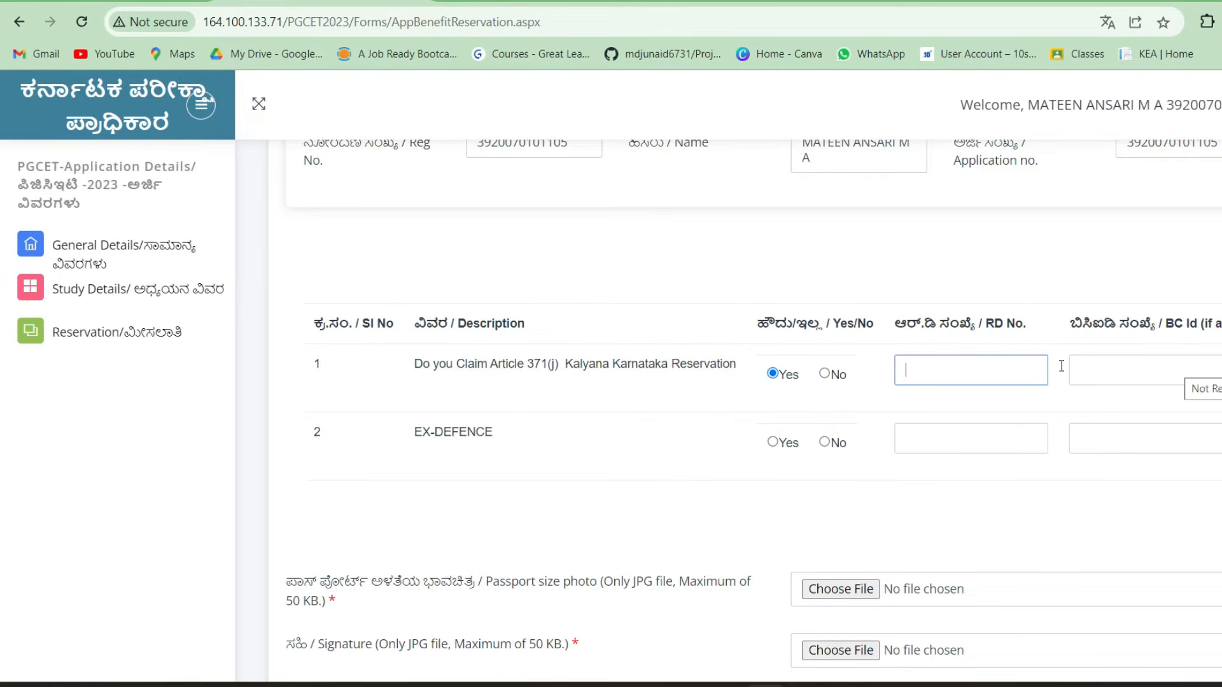
click(836, 376)
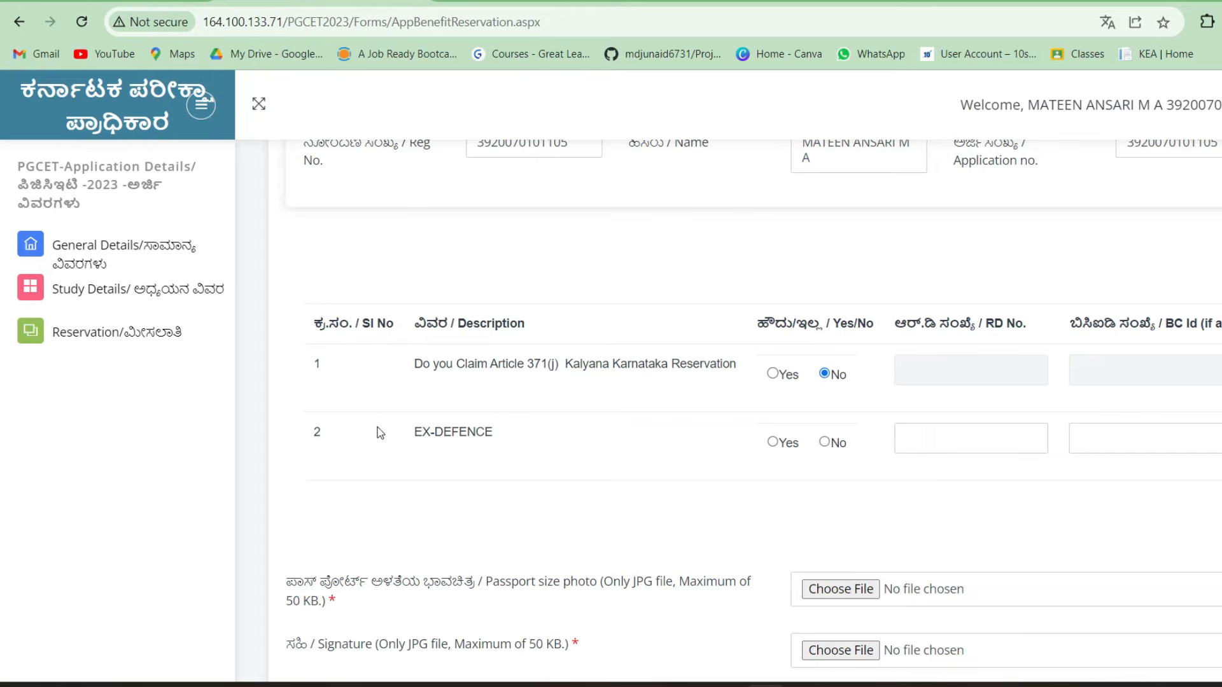
click(824, 443)
scroll(637, 448, down, 3)
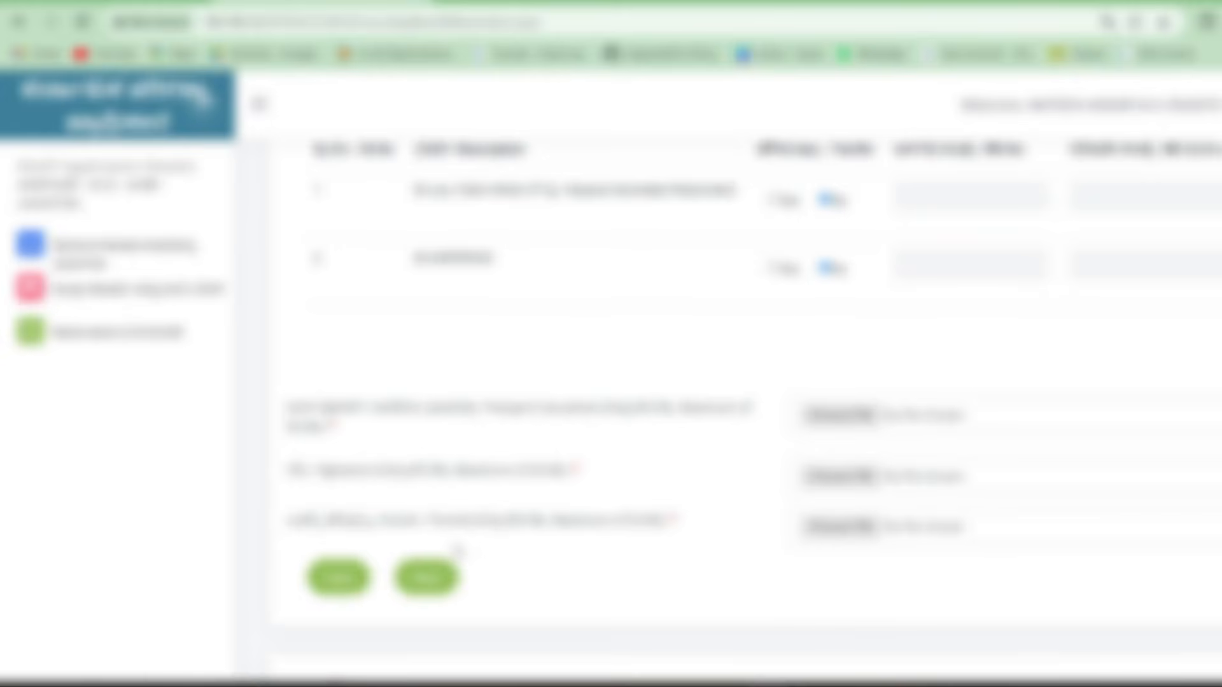
Upload the passport-size photo, dismiss the upload alert, and begin choosing a signature image
click(837, 417)
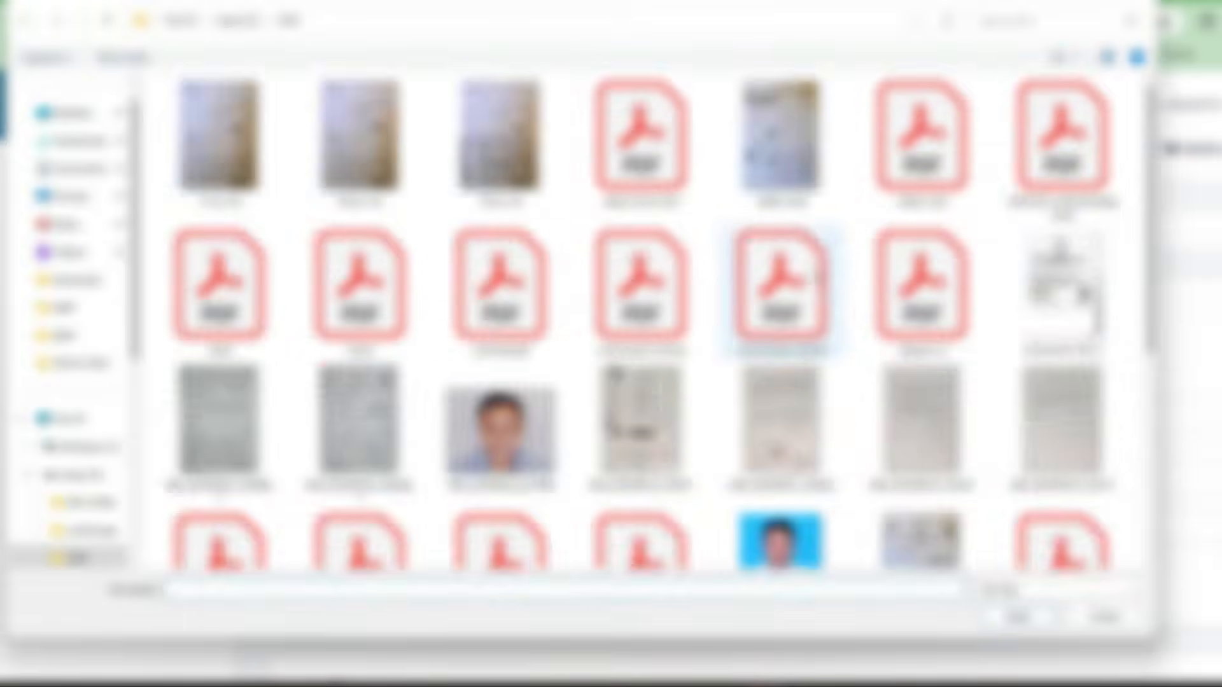
double_click(818, 277)
scroll(611, 382, down, 3)
click(341, 402)
click(804, 131)
click(810, 303)
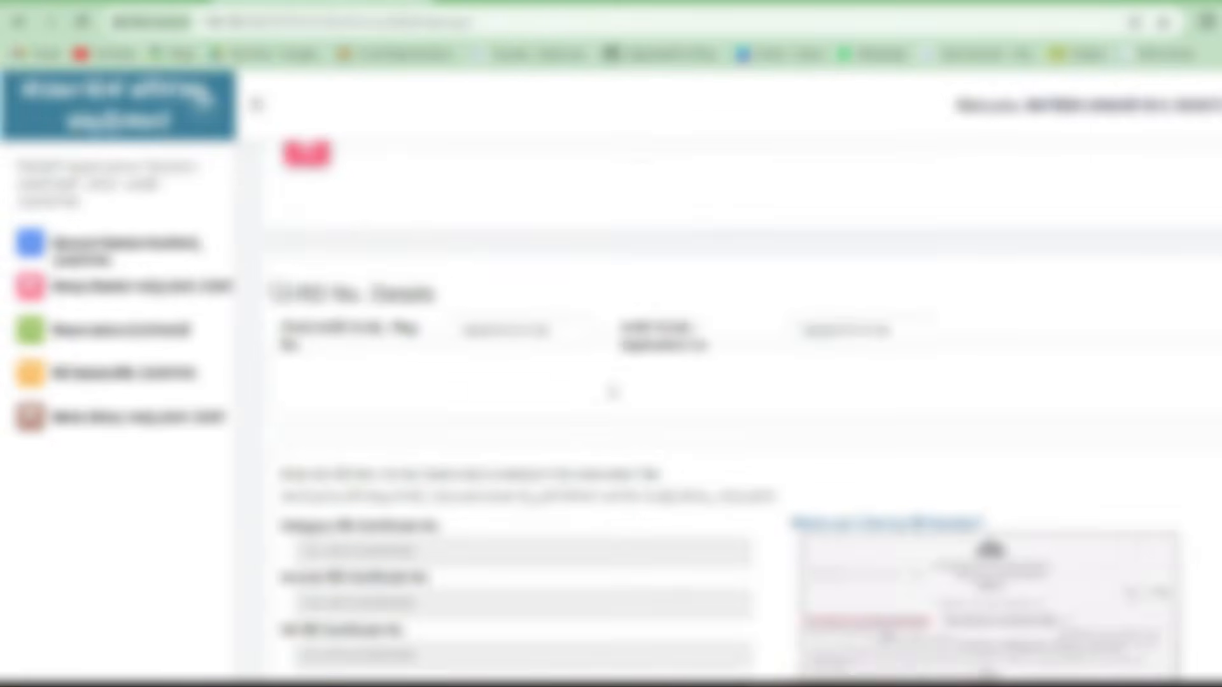
scroll(632, 354, down, 3)
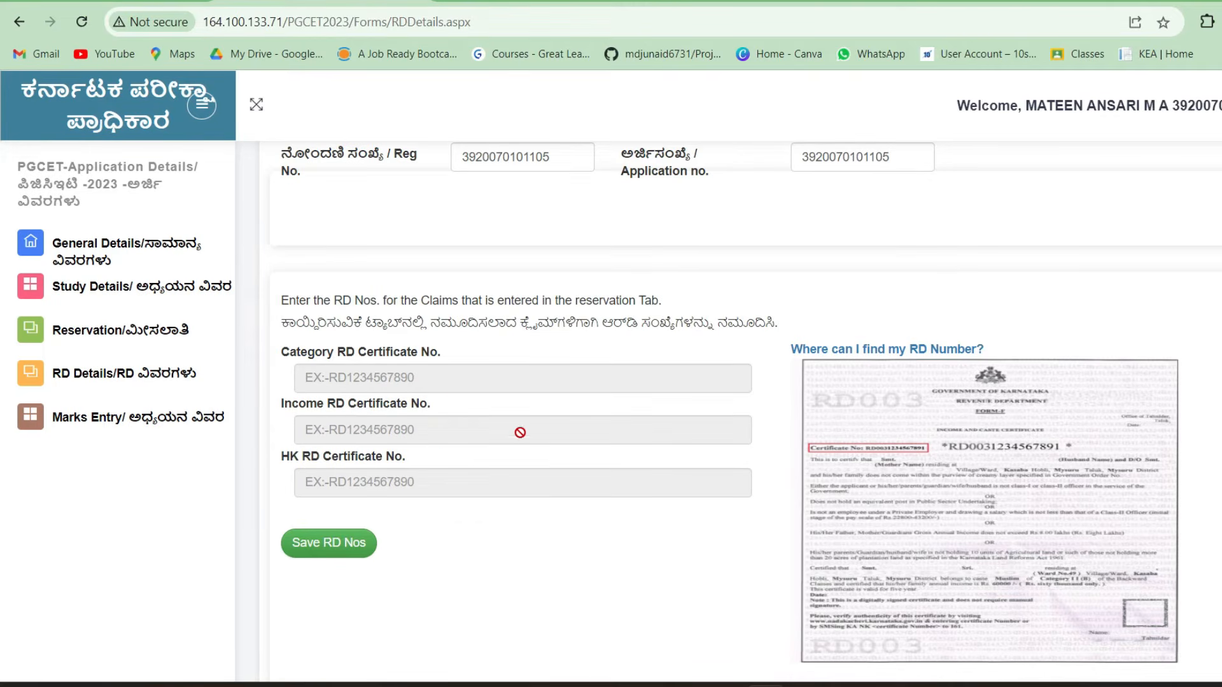
Save the blank RD certificate numbers, closing each saved confirmation, then go to Marks Entry
scroll(496, 442, down, 3)
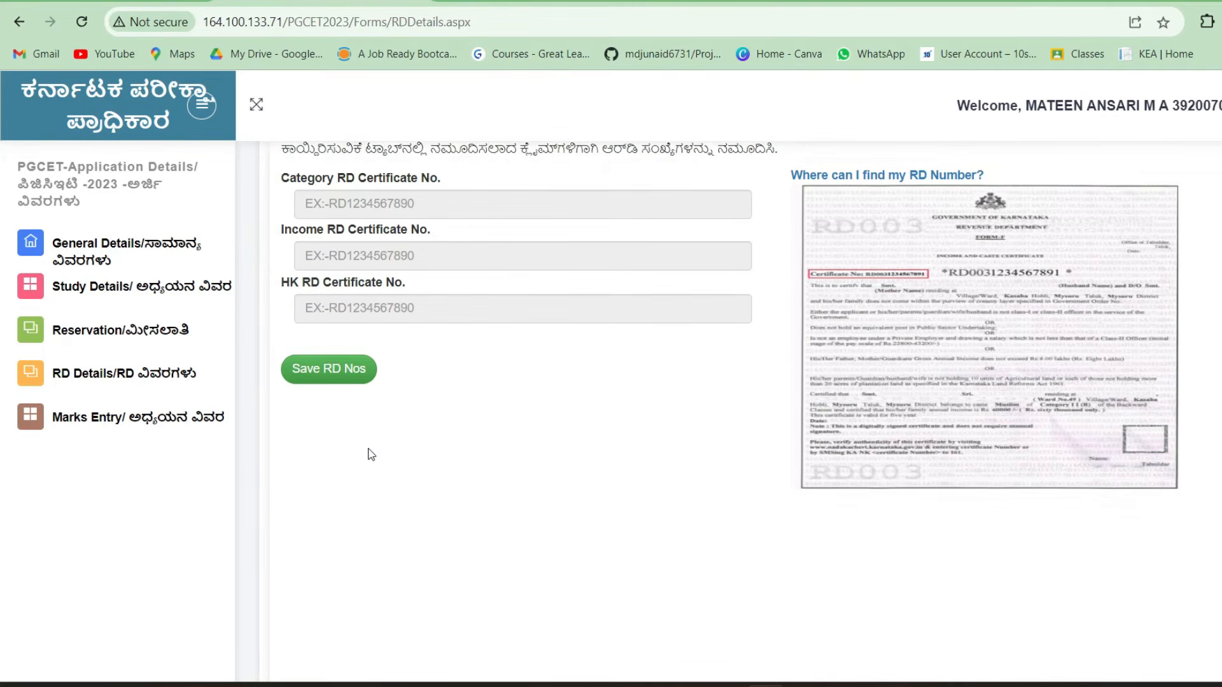
click(322, 376)
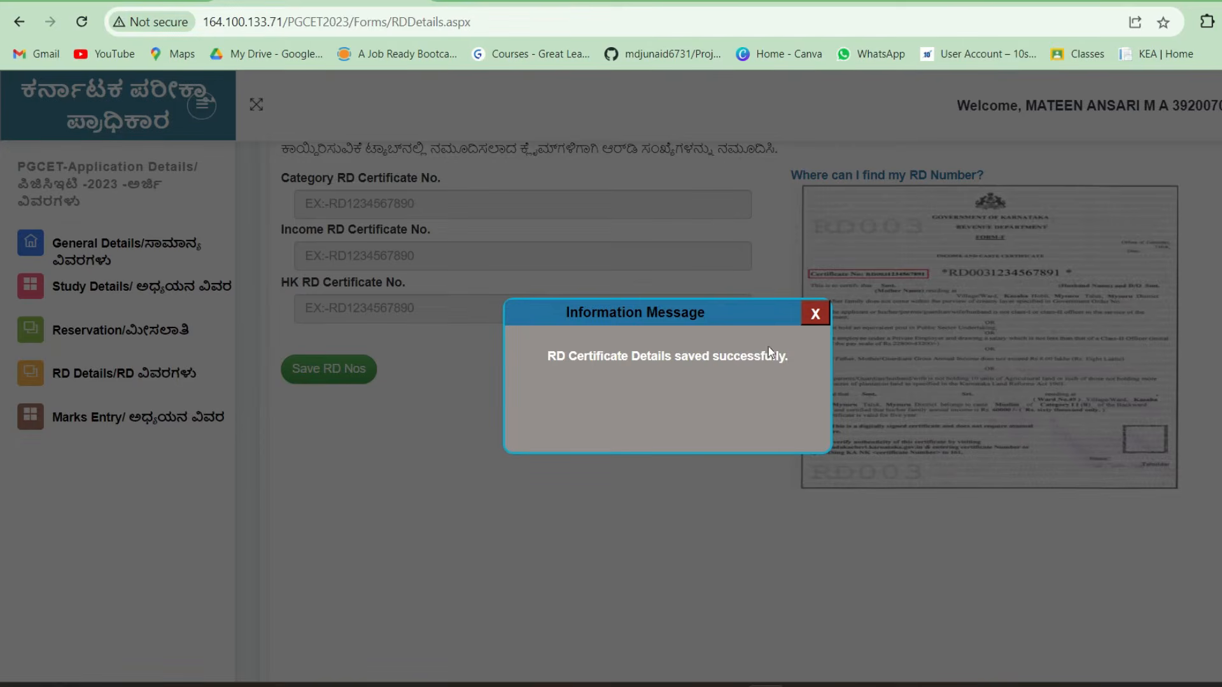
click(813, 315)
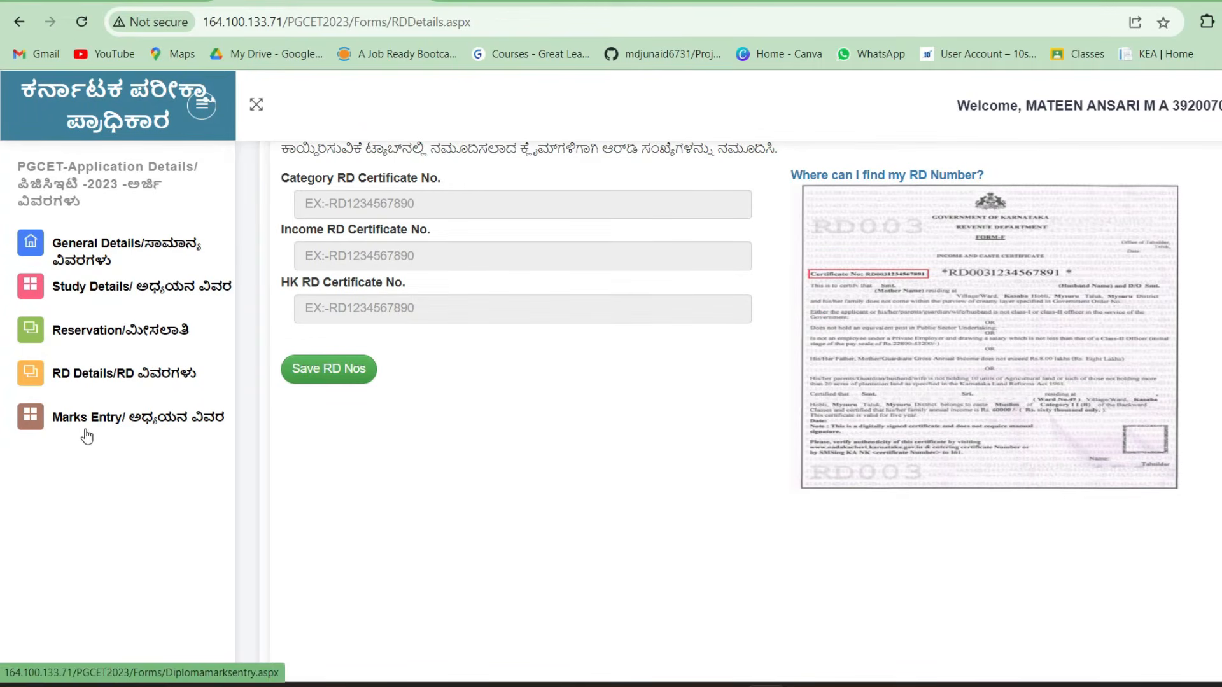
click(292, 377)
click(815, 315)
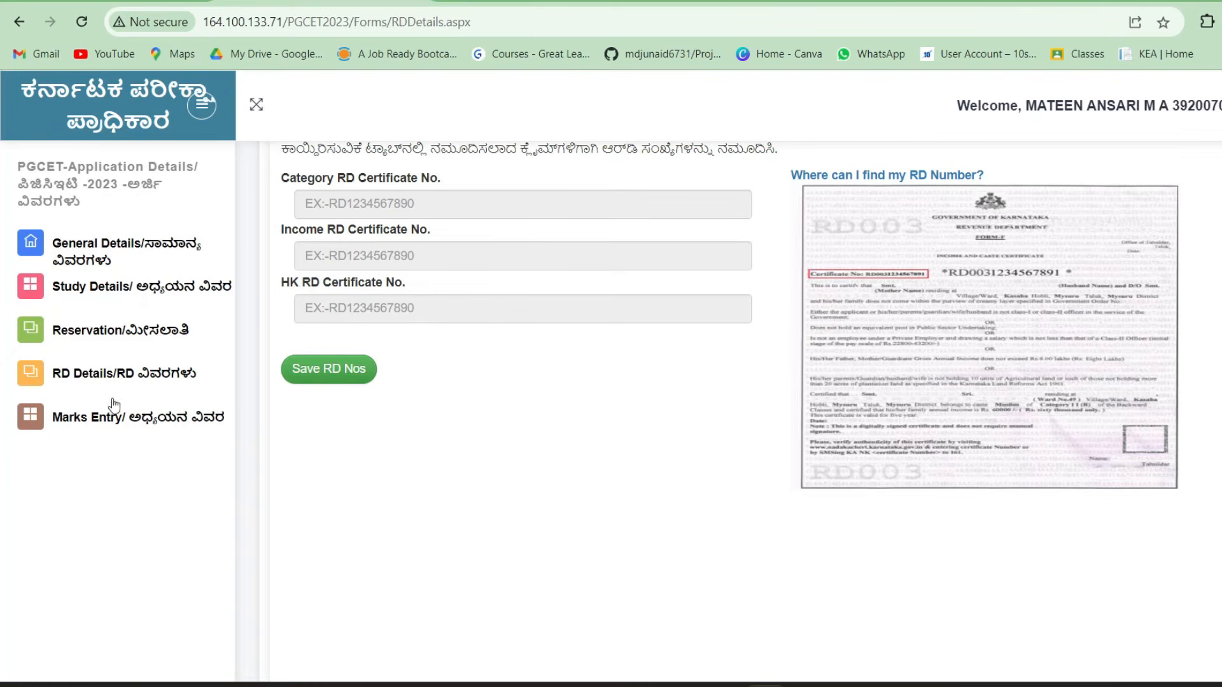
click(40, 432)
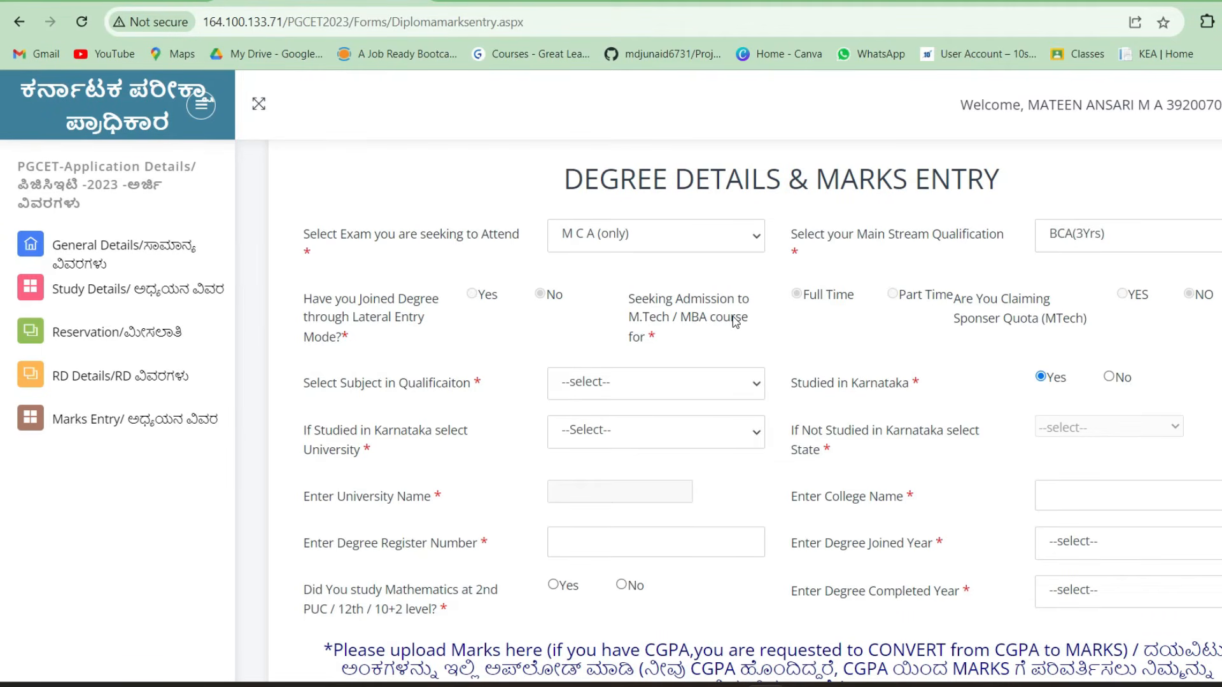
Choose Full Time as the admission mode on the marks entry page
click(794, 294)
Select BCA as the subject and Vijayanagara Sri krishnadevaraya University as the university
scroll(439, 394, down, 1)
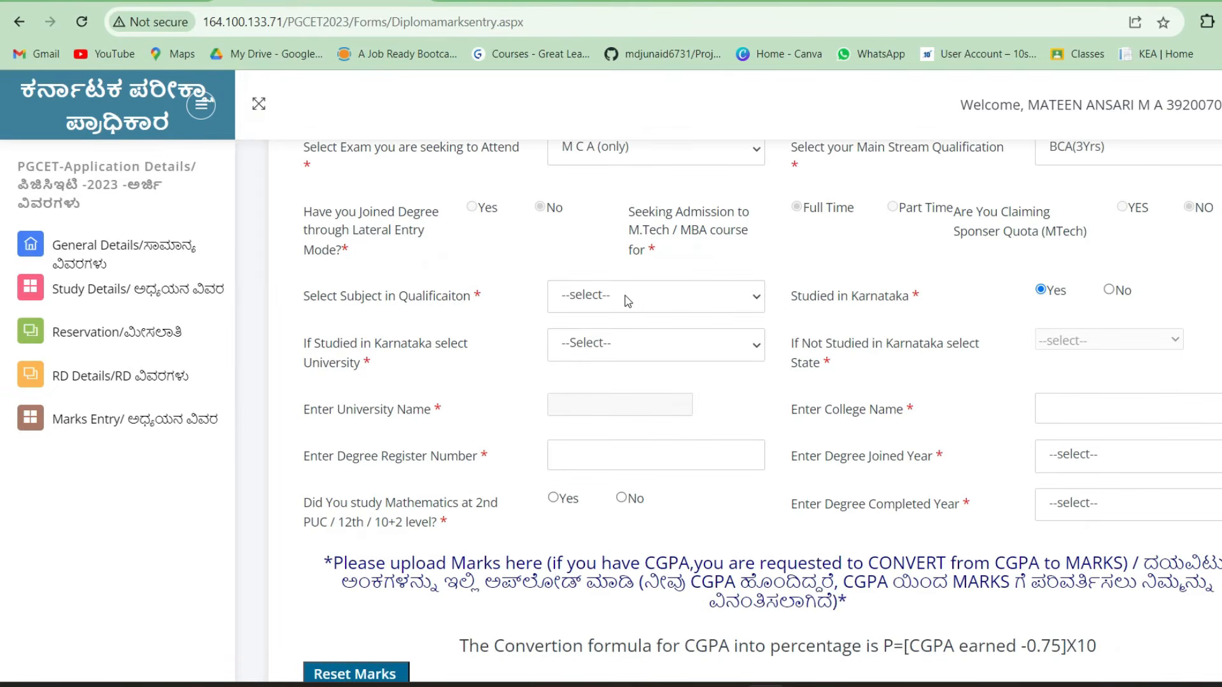
click(632, 296)
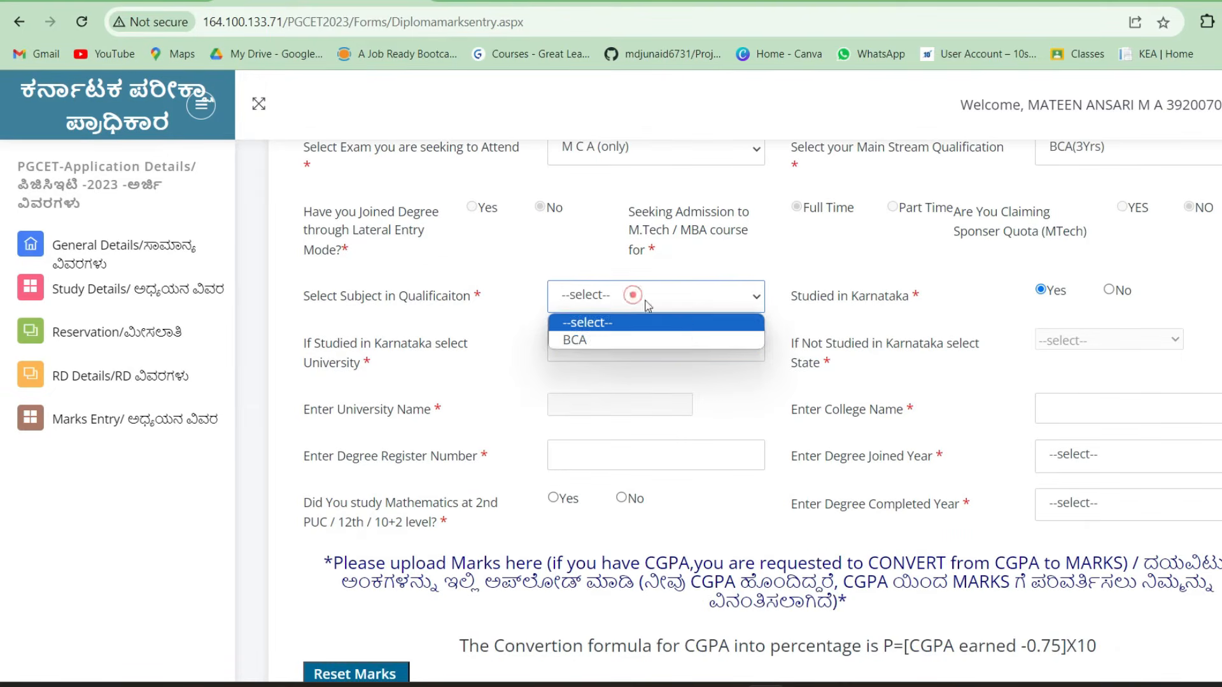
click(684, 340)
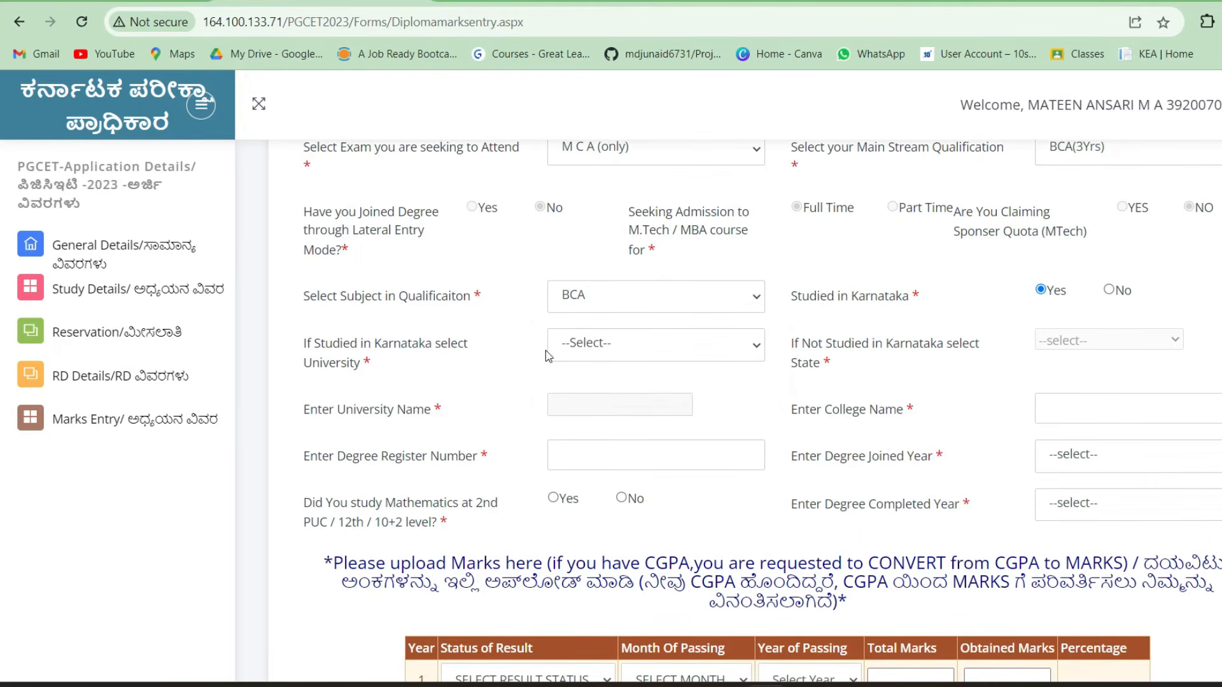
click(592, 352)
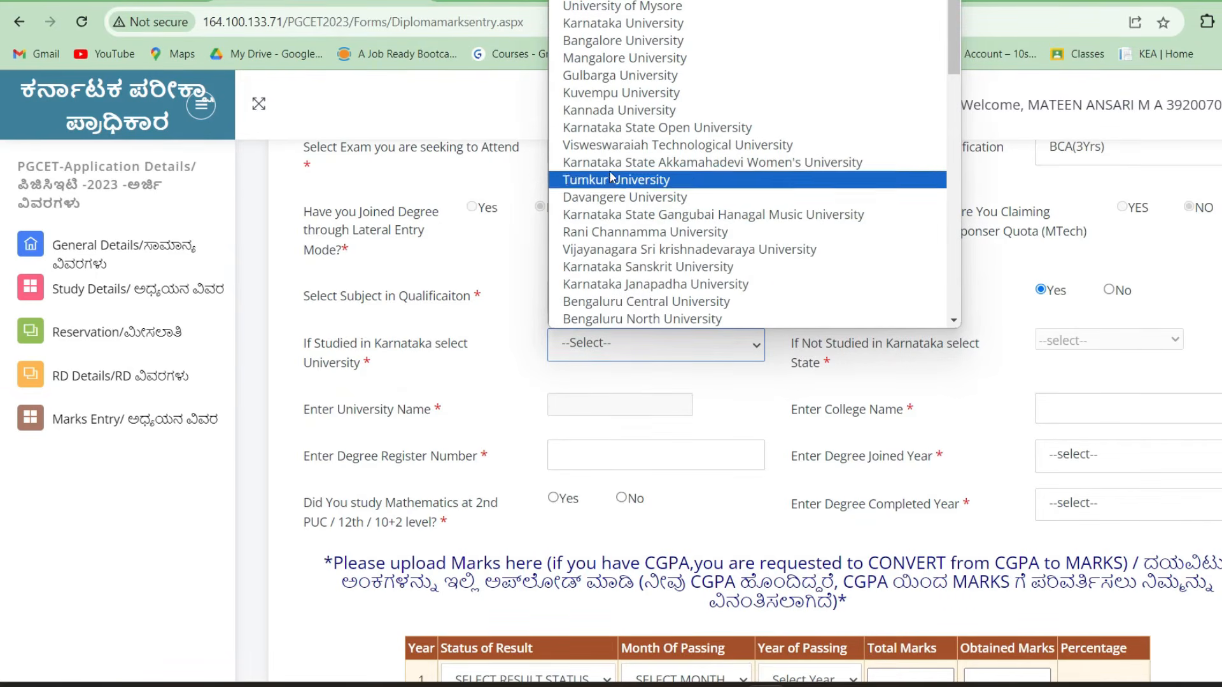
click(602, 249)
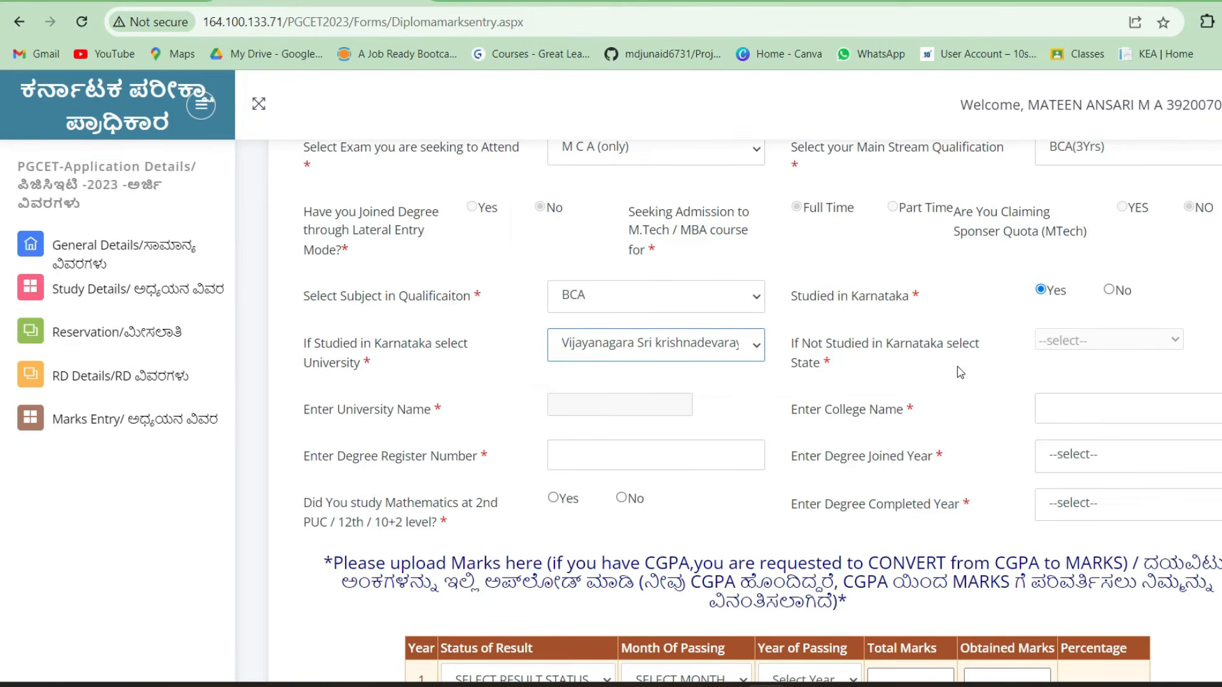
scroll(1029, 355, down, 1)
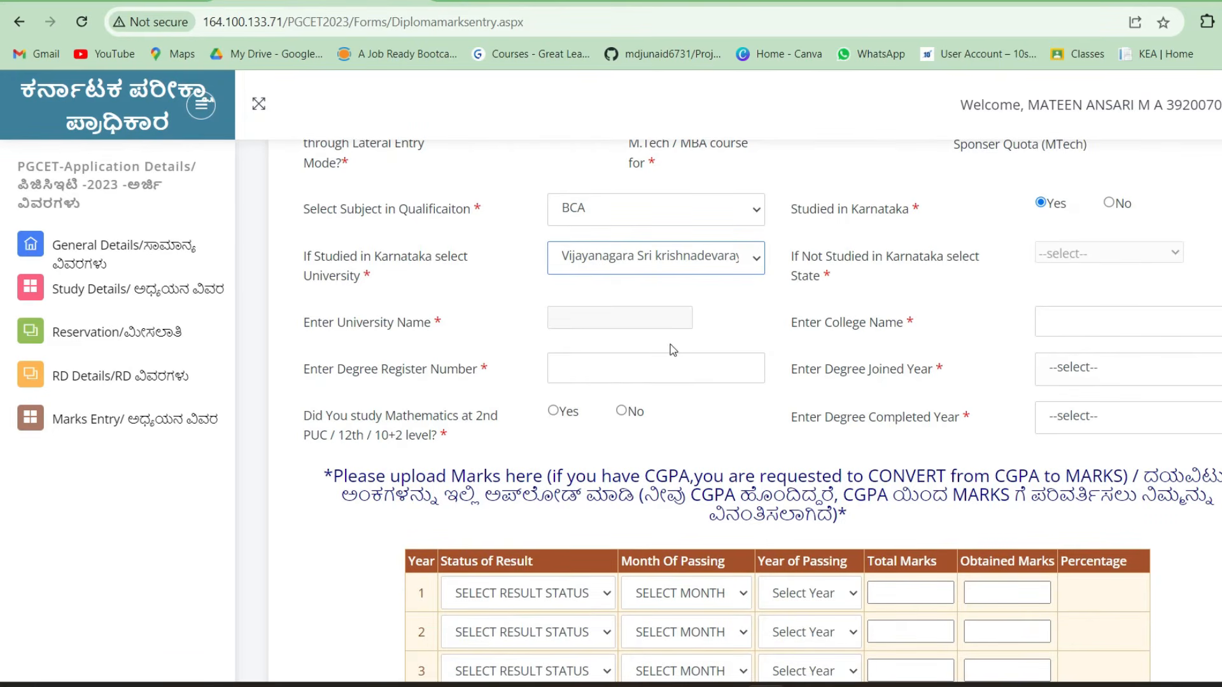
click(620, 322)
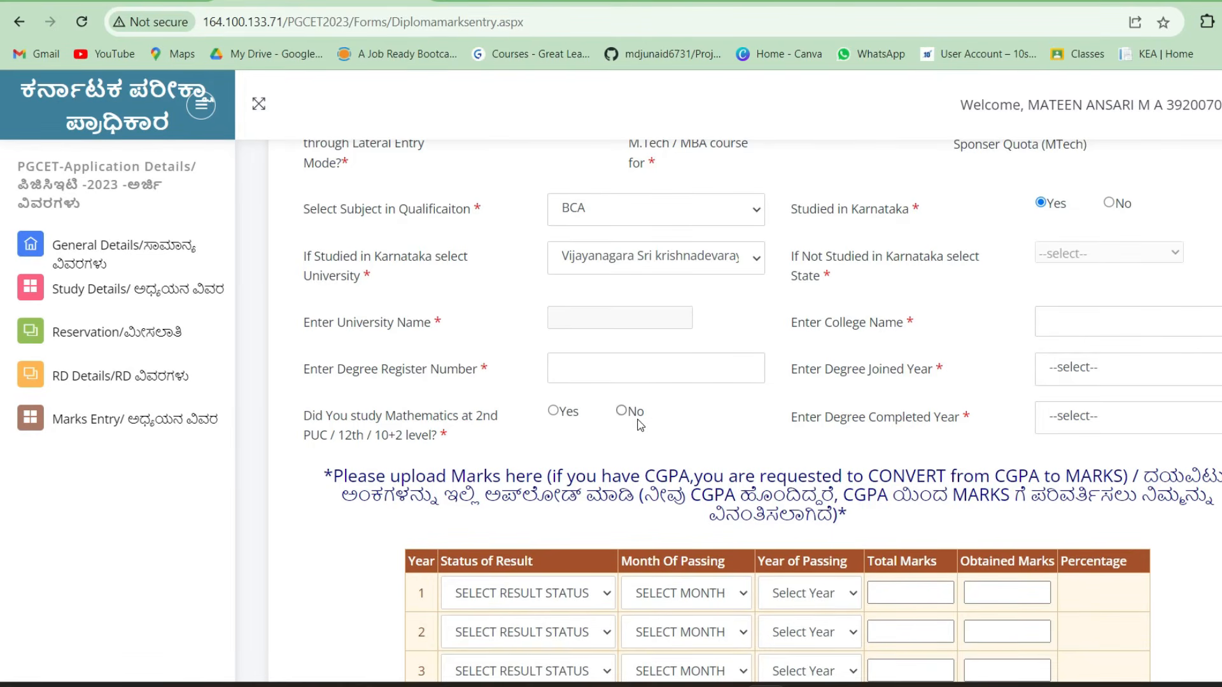
Look through row 1's status, month and year options without choosing any
scroll(774, 377, down, 1)
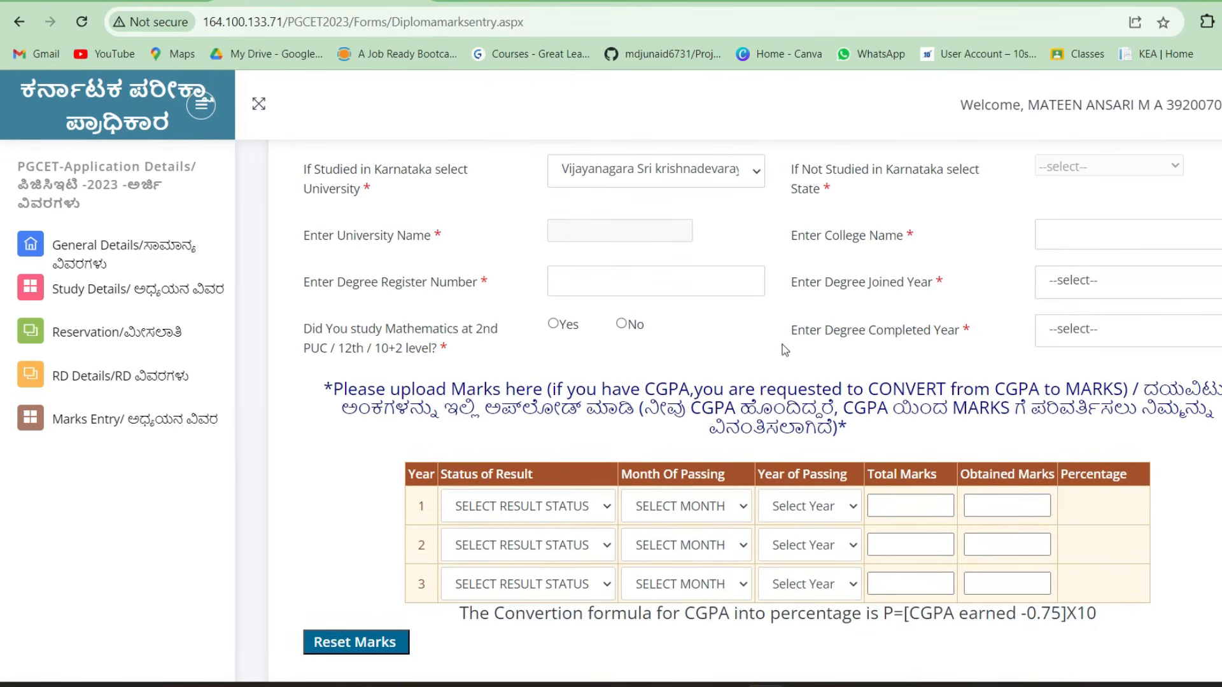
scroll(788, 391, down, 1)
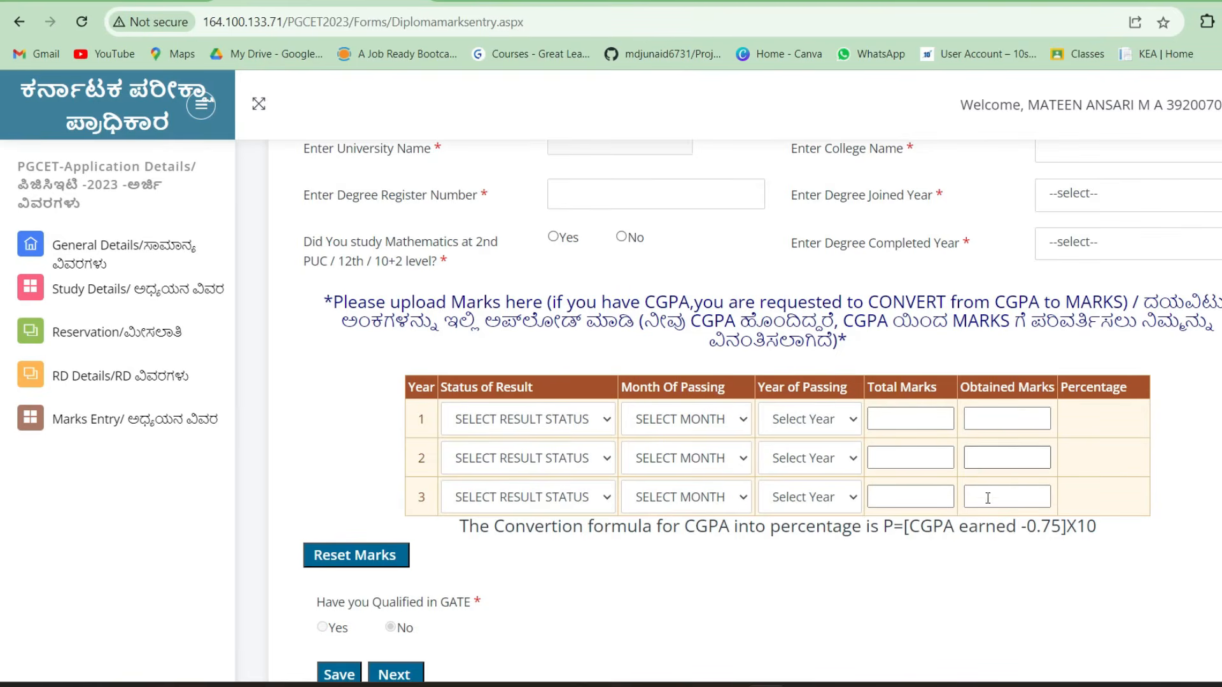
scroll(559, 503, down, 1)
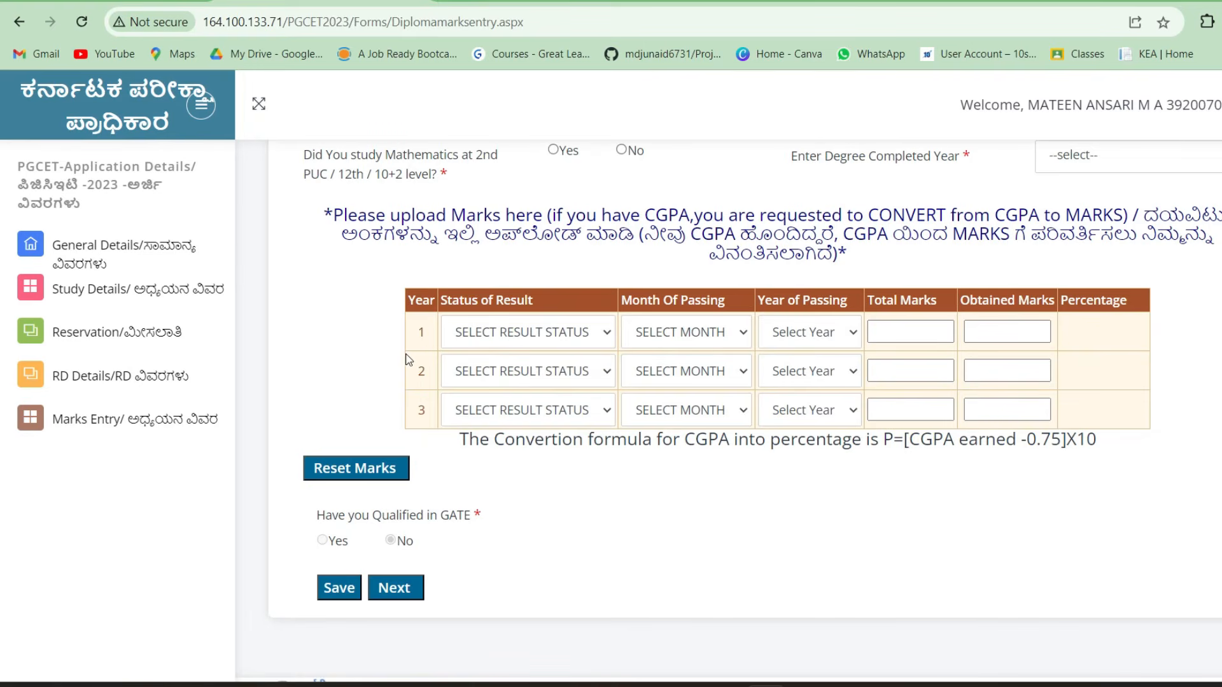
click(565, 338)
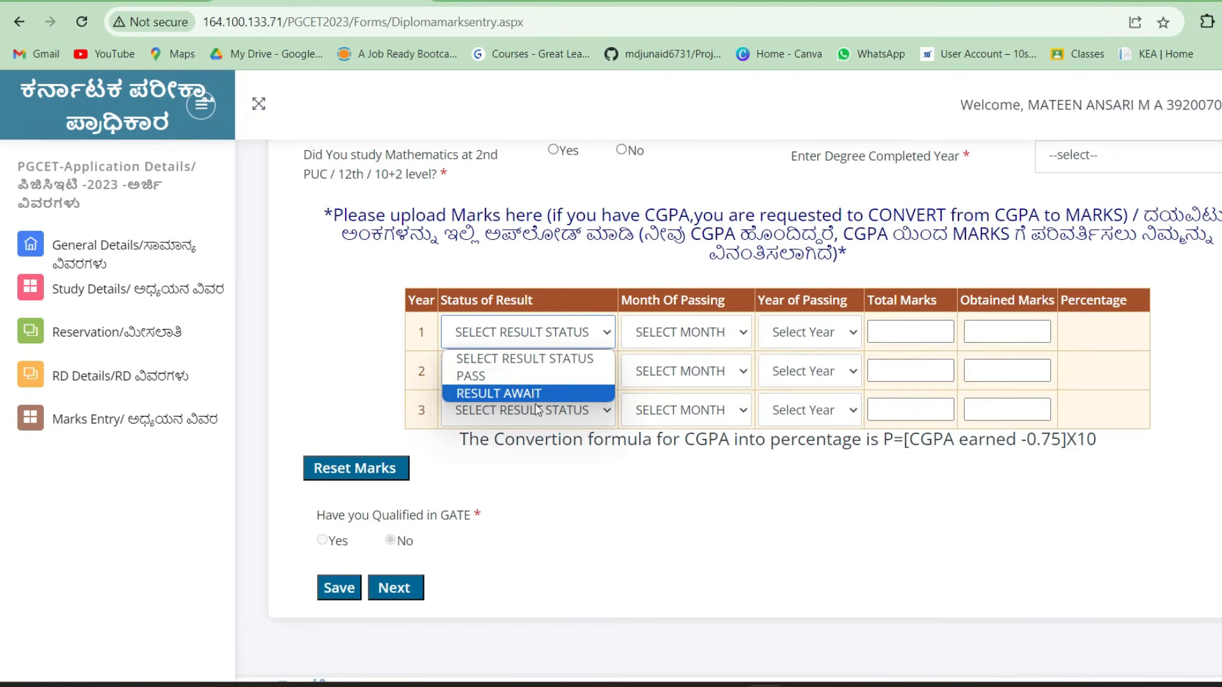
click(654, 332)
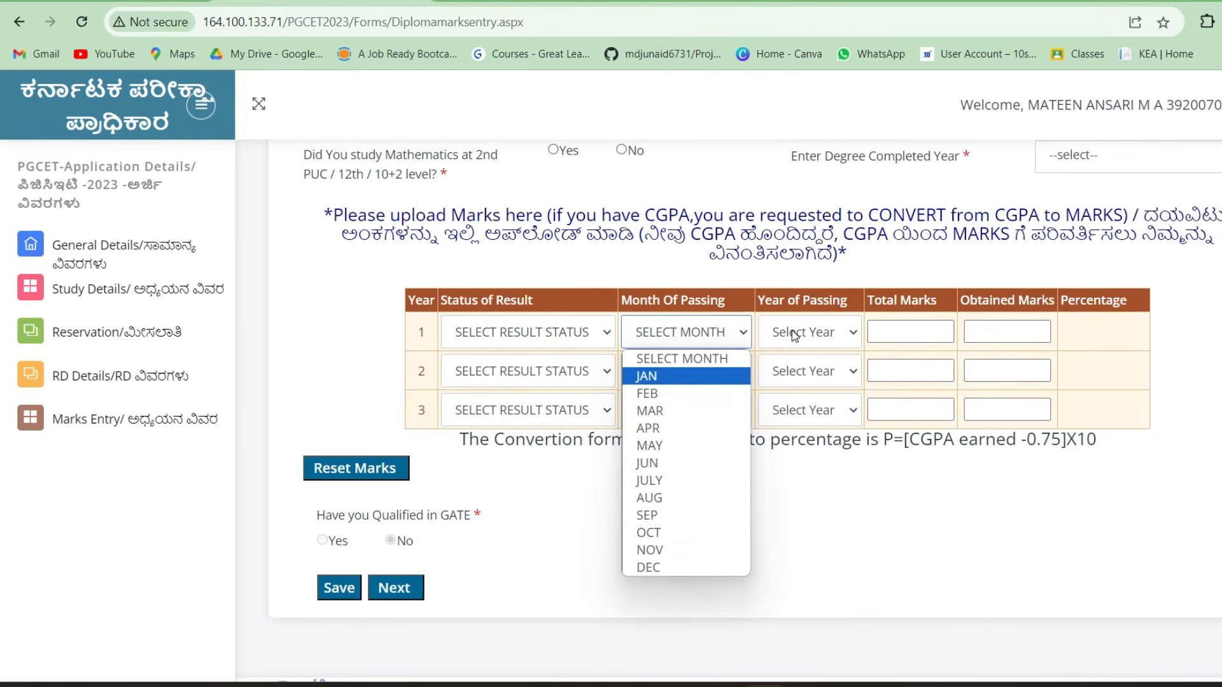
key(Down)
key(Down)
key(Down)
key(Down)
key(Up)
key(Up)
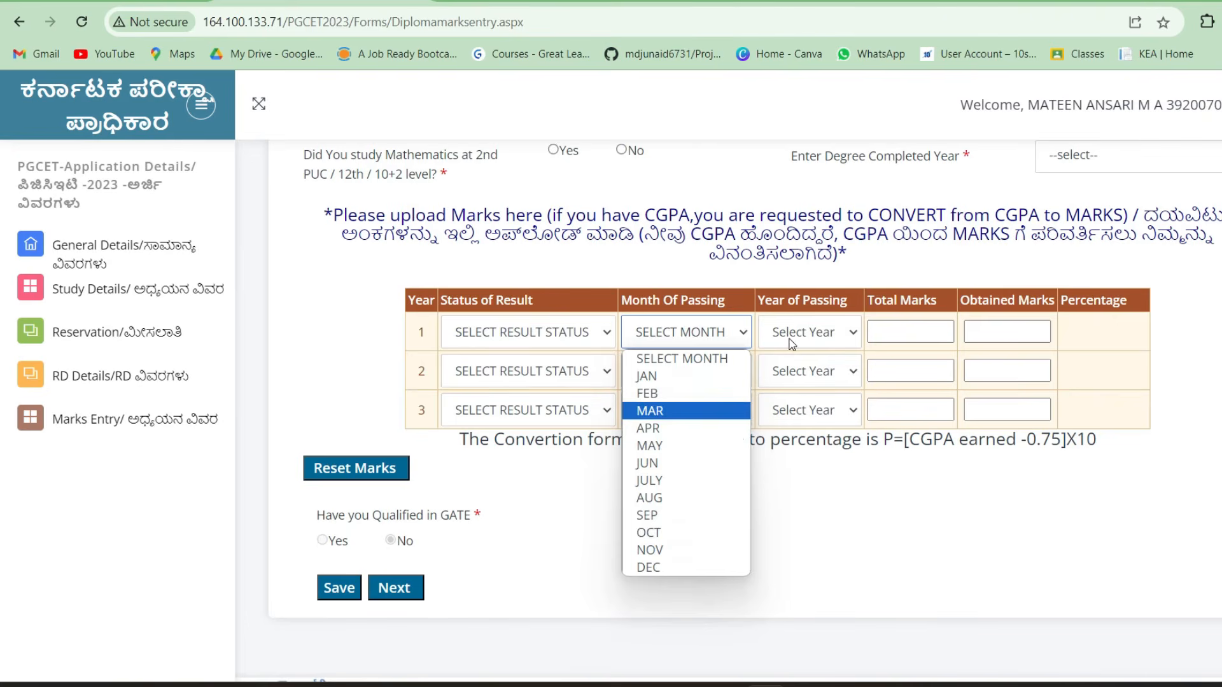
click(791, 345)
click(789, 332)
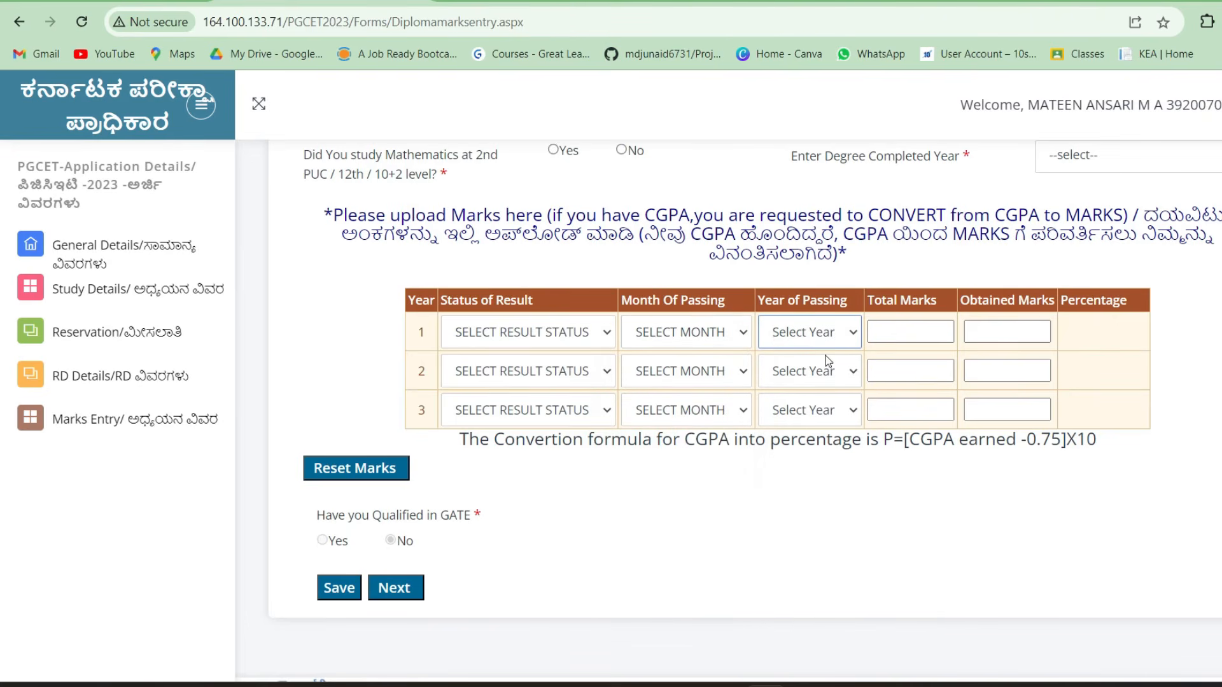
click(890, 332)
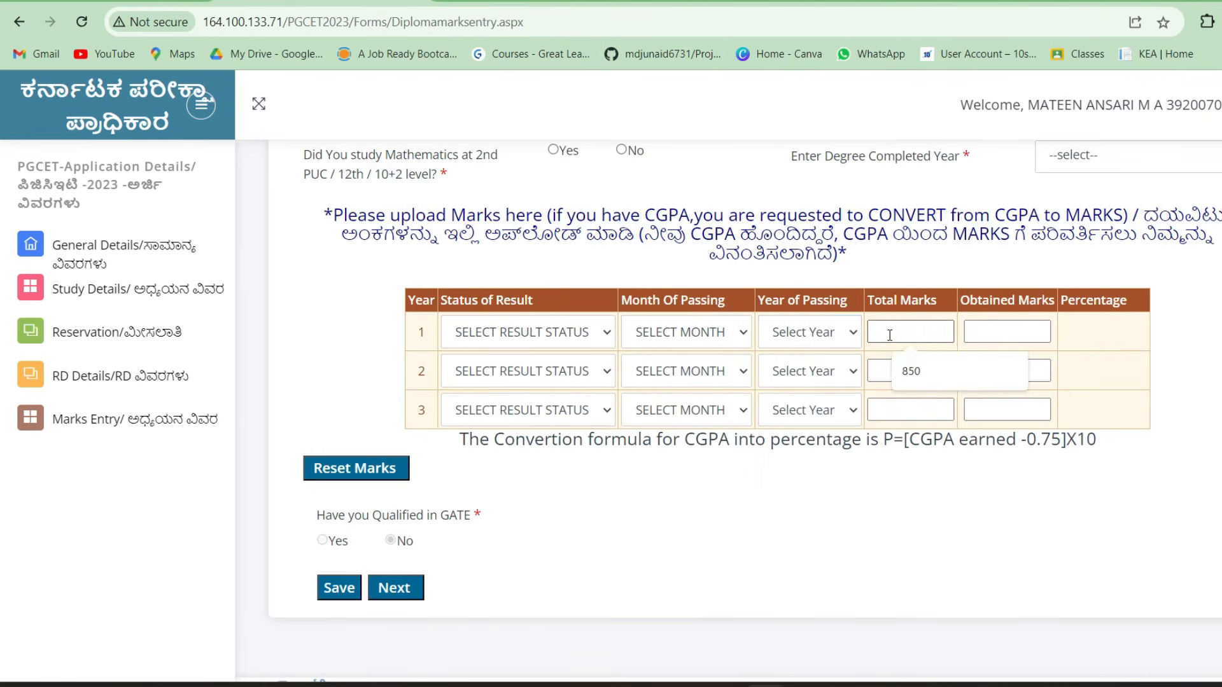
click(993, 328)
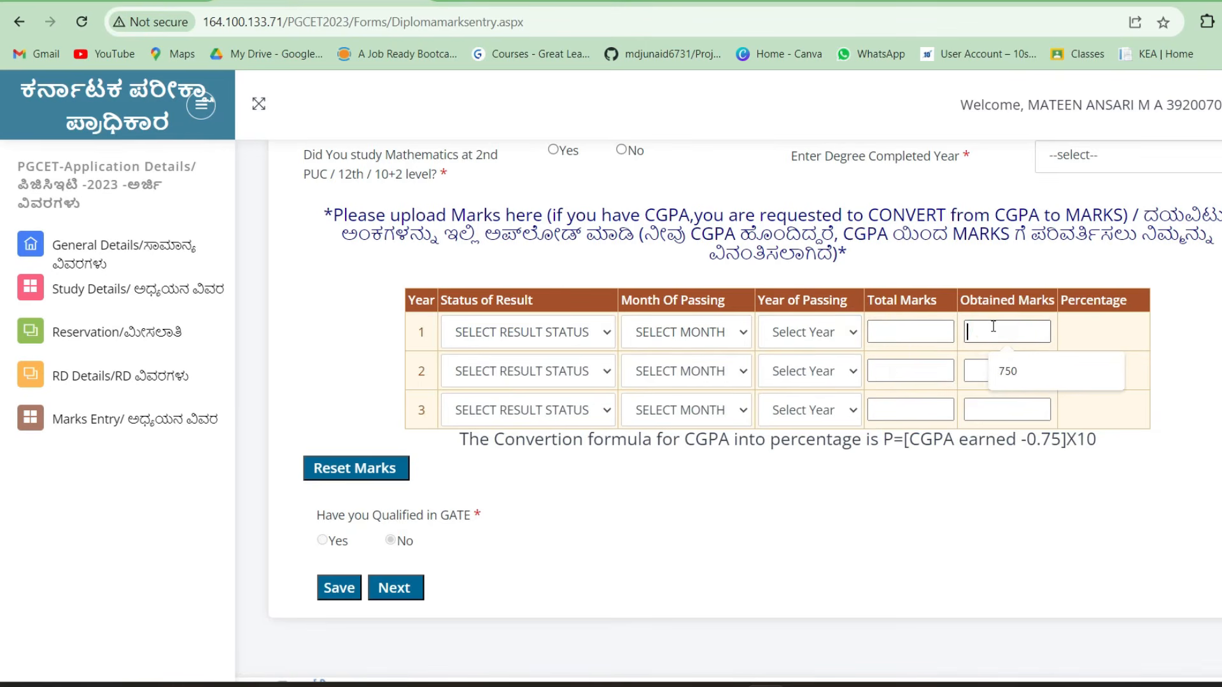
Set row 1 to PASS, DEC 2018, with 850 total and 750 obtained marks
click(527, 333)
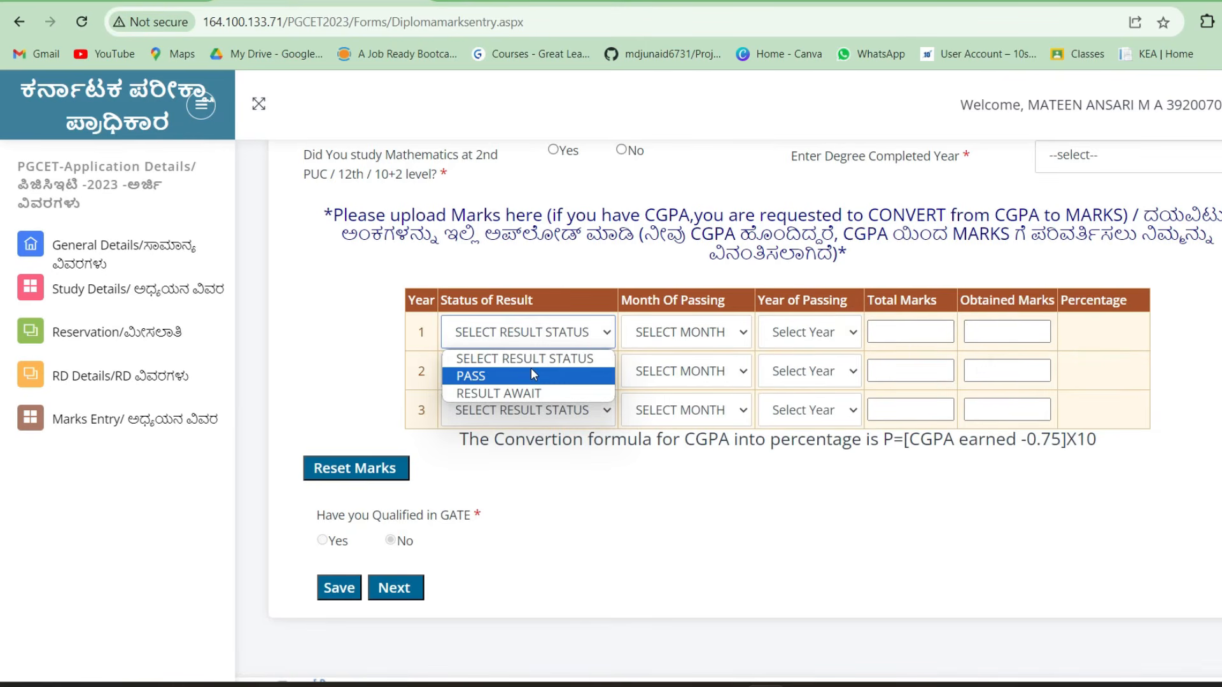
click(533, 369)
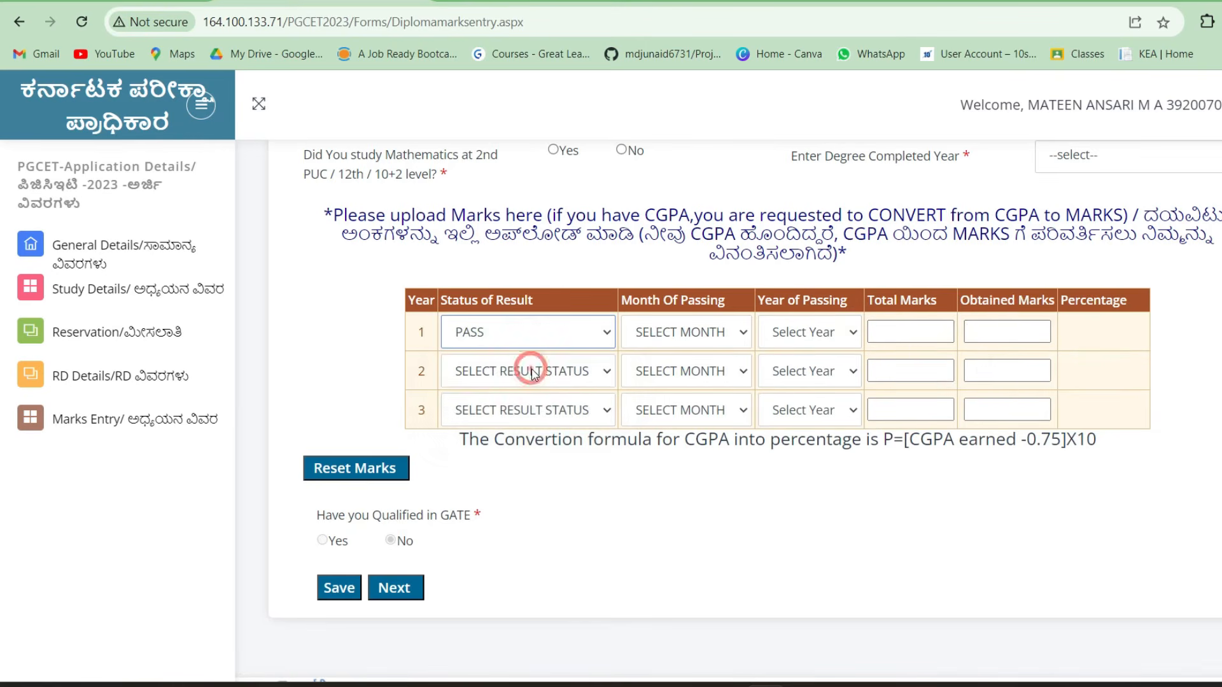
click(678, 339)
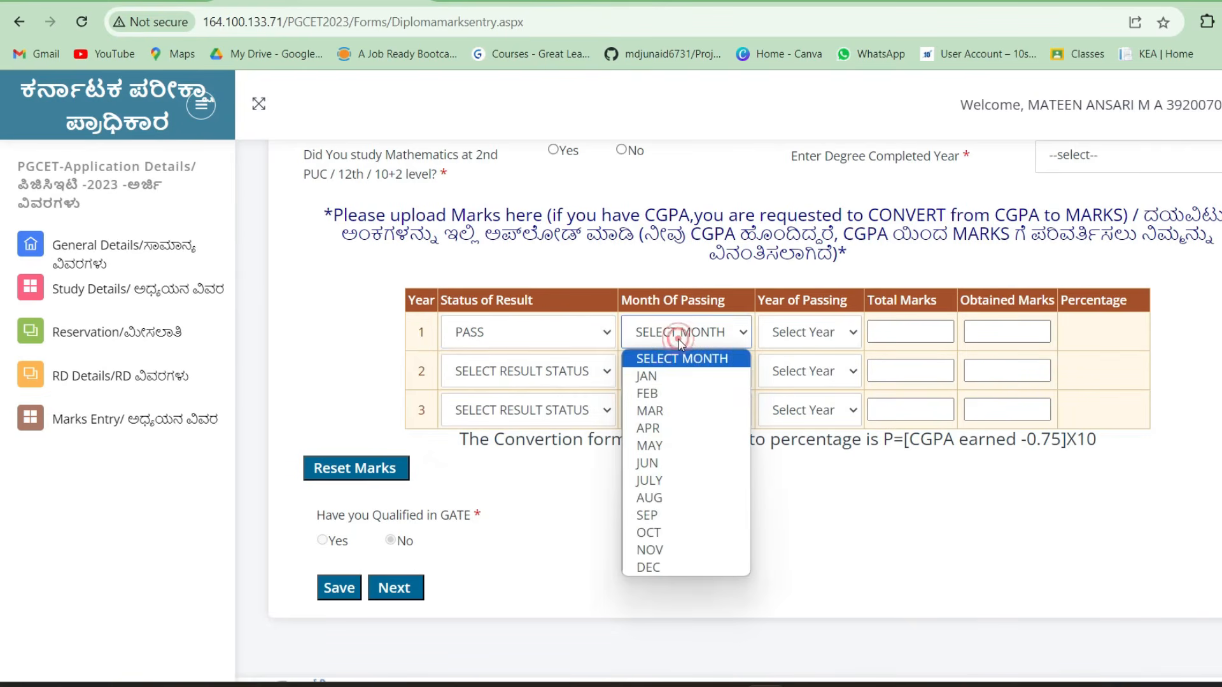
click(670, 566)
click(802, 333)
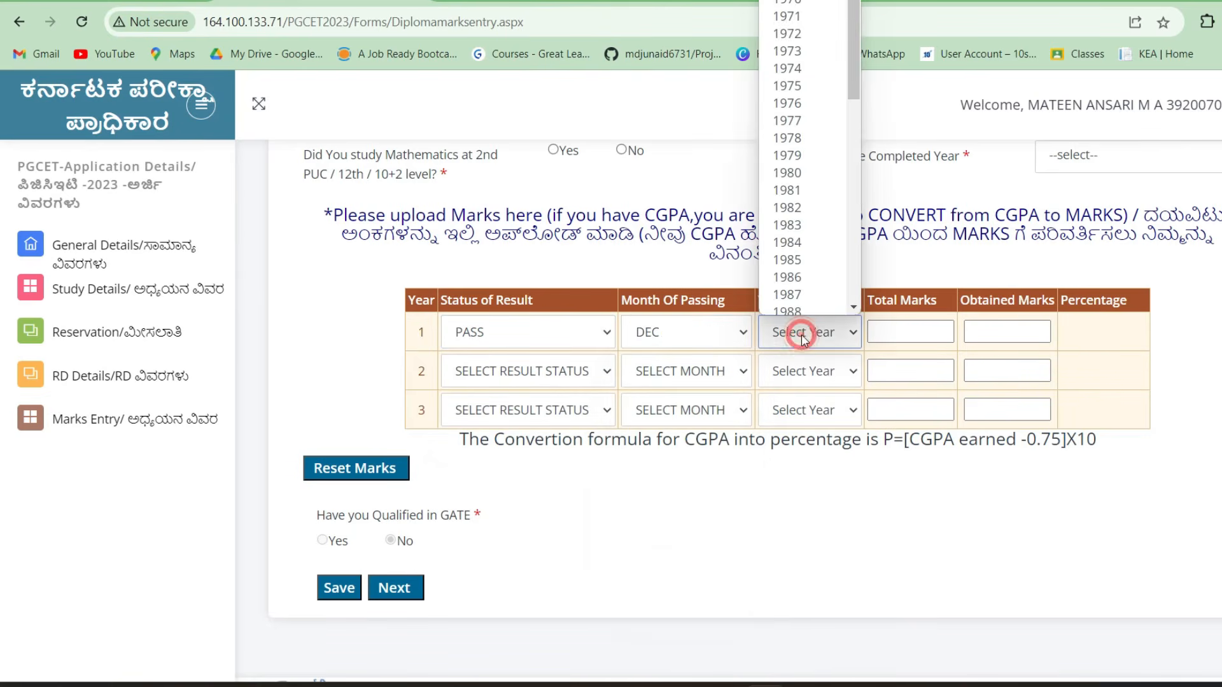
scroll(812, 299, down, 8)
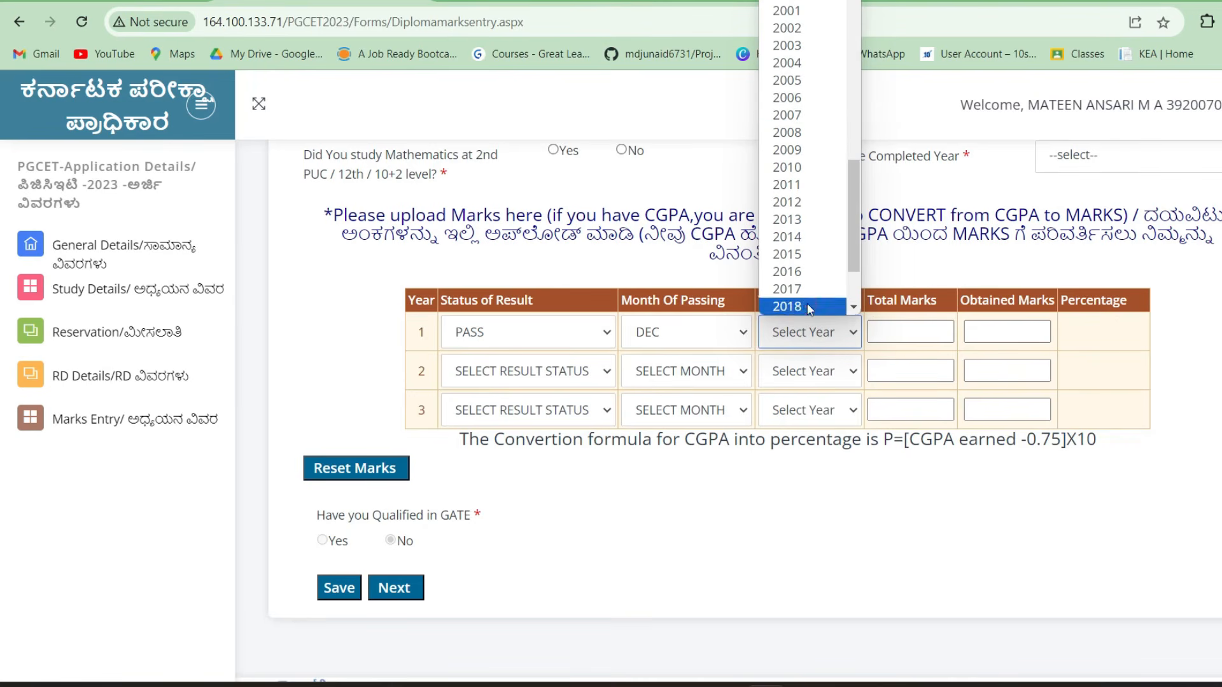
click(808, 306)
click(919, 332)
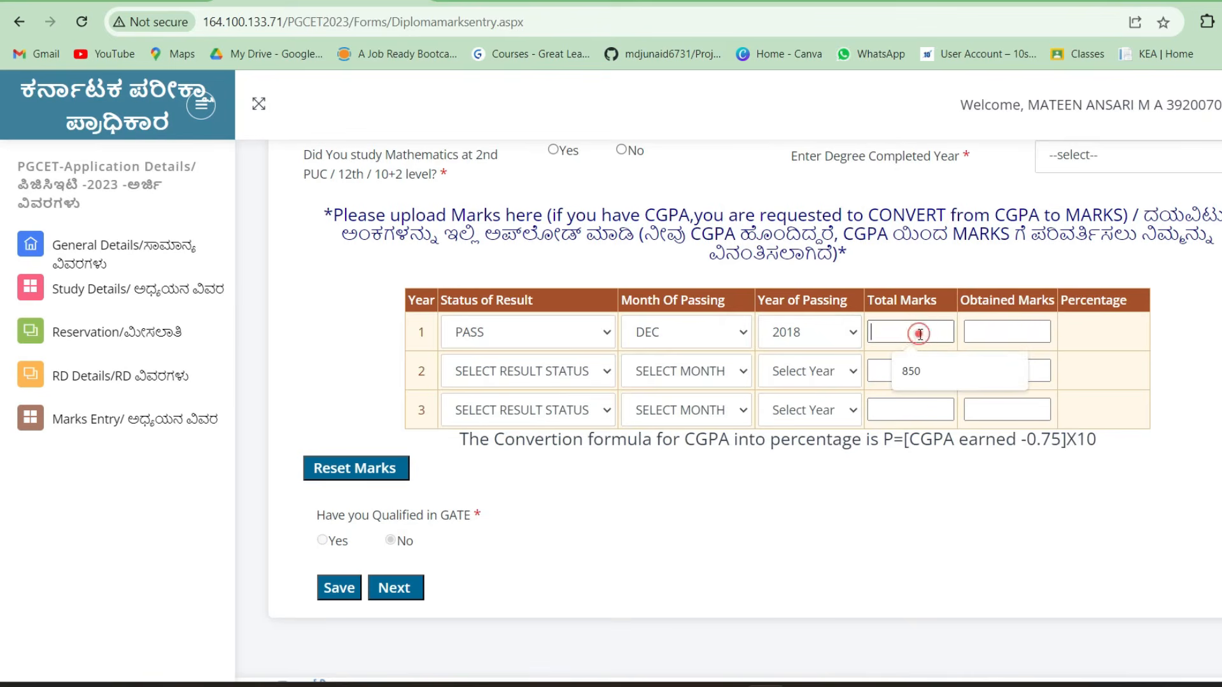
click(910, 372)
click(984, 340)
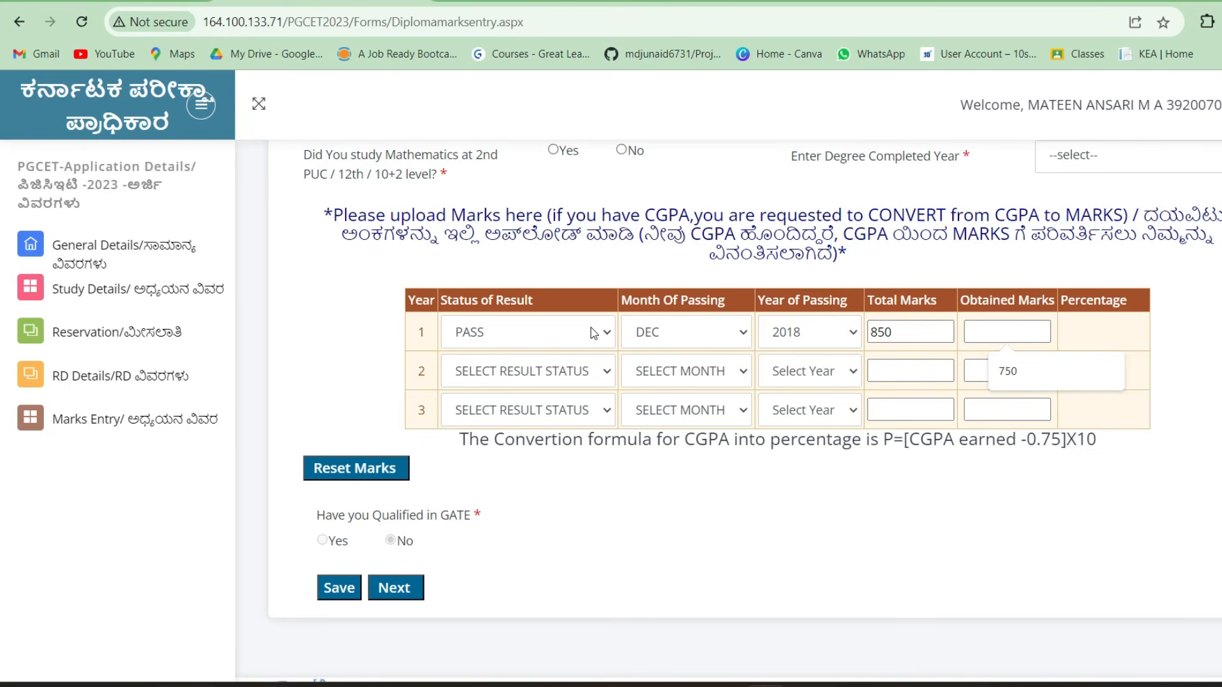
click(1018, 371)
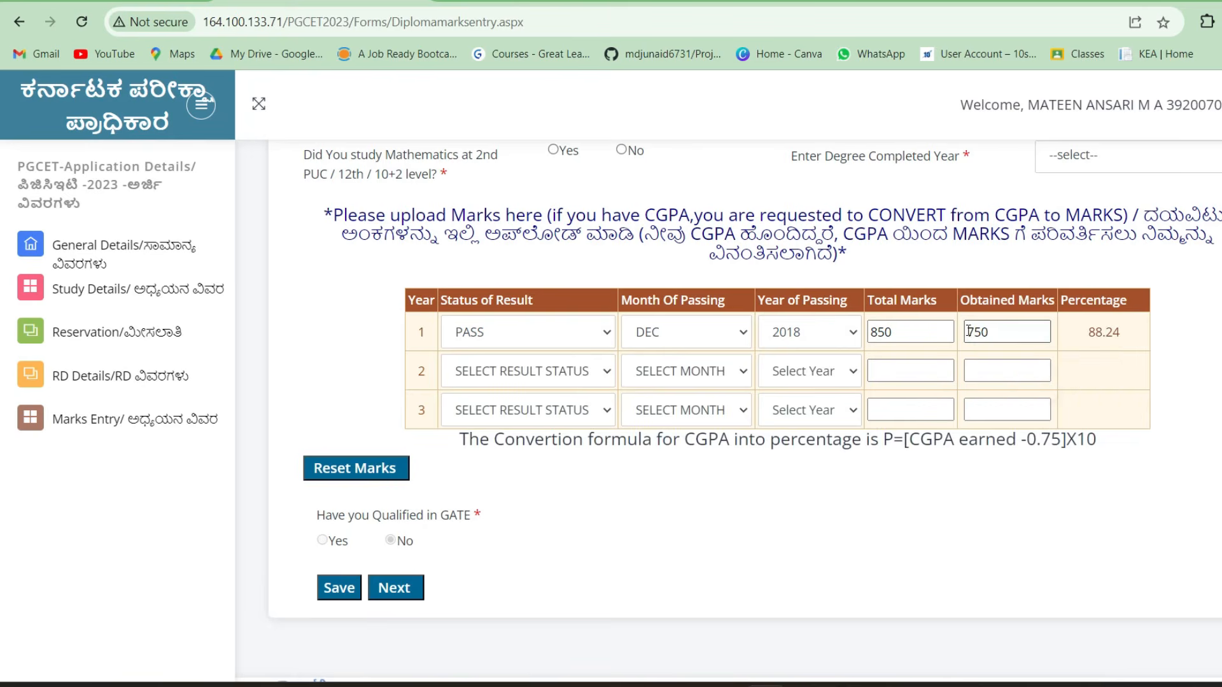
click(1182, 325)
scroll(544, 419, down, 2)
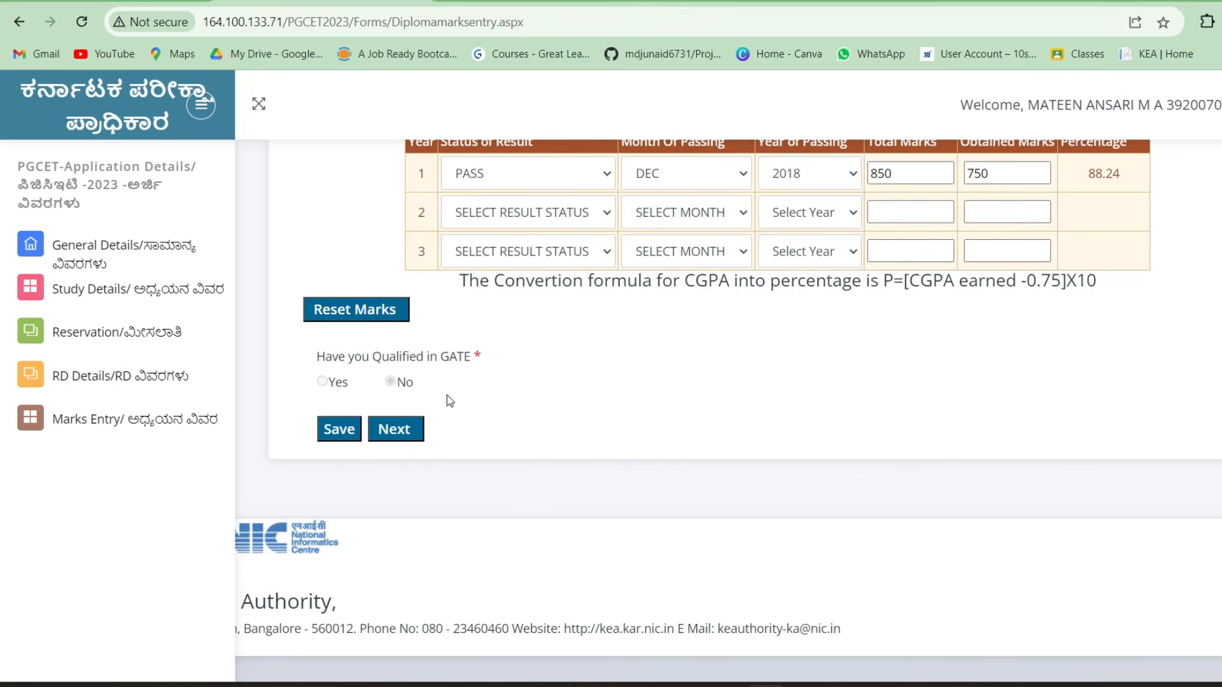
Fill the remaining degree details: university, college name, register number, joining and completion years
scroll(590, 402, up, 10)
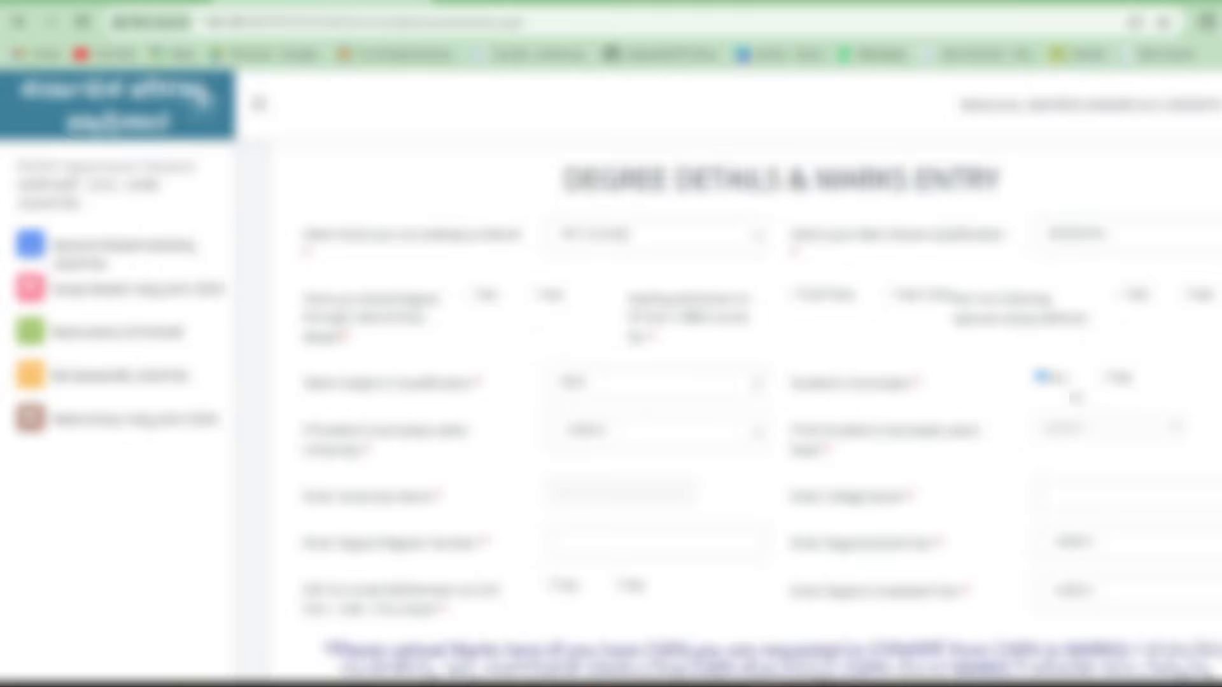
click(656, 430)
click(700, 336)
click(1131, 502)
click(1146, 535)
click(1149, 543)
click(1107, 445)
click(1107, 591)
click(1103, 549)
Mark the first two years PASS and set the first year's passing to JUN 2018
scroll(892, 484, down, 5)
click(560, 420)
click(554, 463)
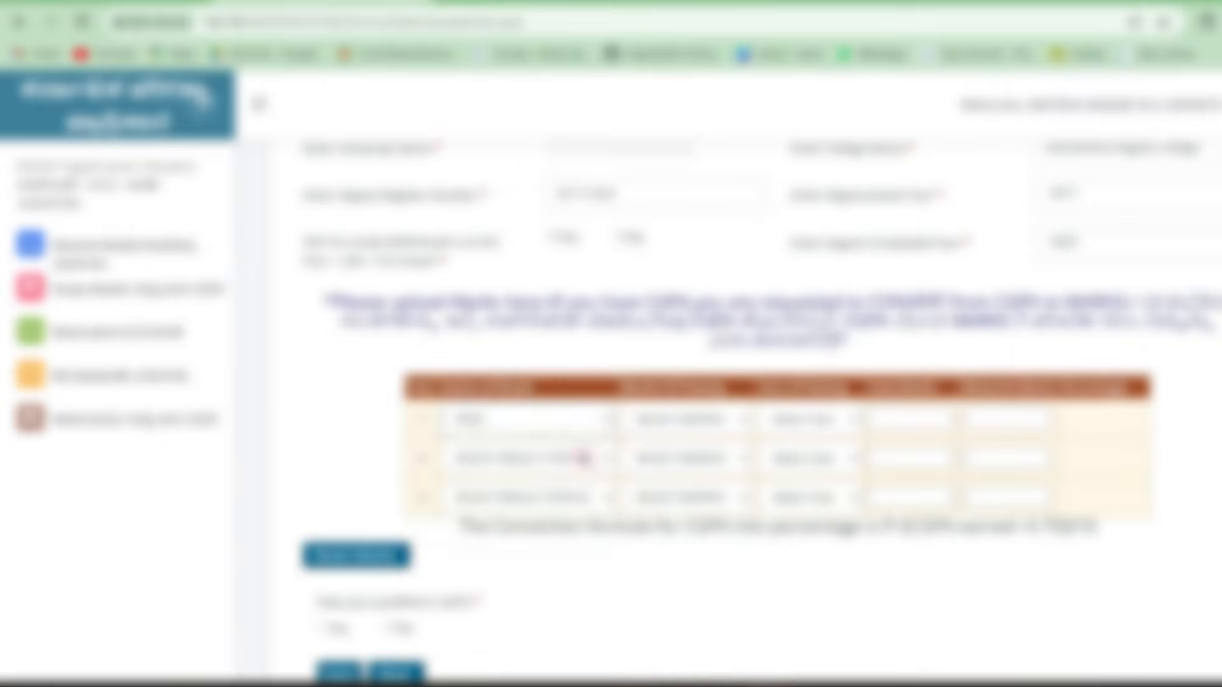
click(581, 459)
click(561, 501)
click(687, 420)
click(696, 551)
click(805, 420)
Set the second year's passing to JULY 2019 and the third year's to OCT 2020
scroll(806, 344, down, 9)
click(805, 343)
click(806, 459)
scroll(805, 382, down, 9)
click(806, 382)
click(805, 498)
Enter marks of 750 out of 850 for year one and 754 out of 850 for year two
click(912, 419)
text(850)
click(1008, 420)
text(750)
click(911, 458)
text(850)
click(1008, 458)
text(754)
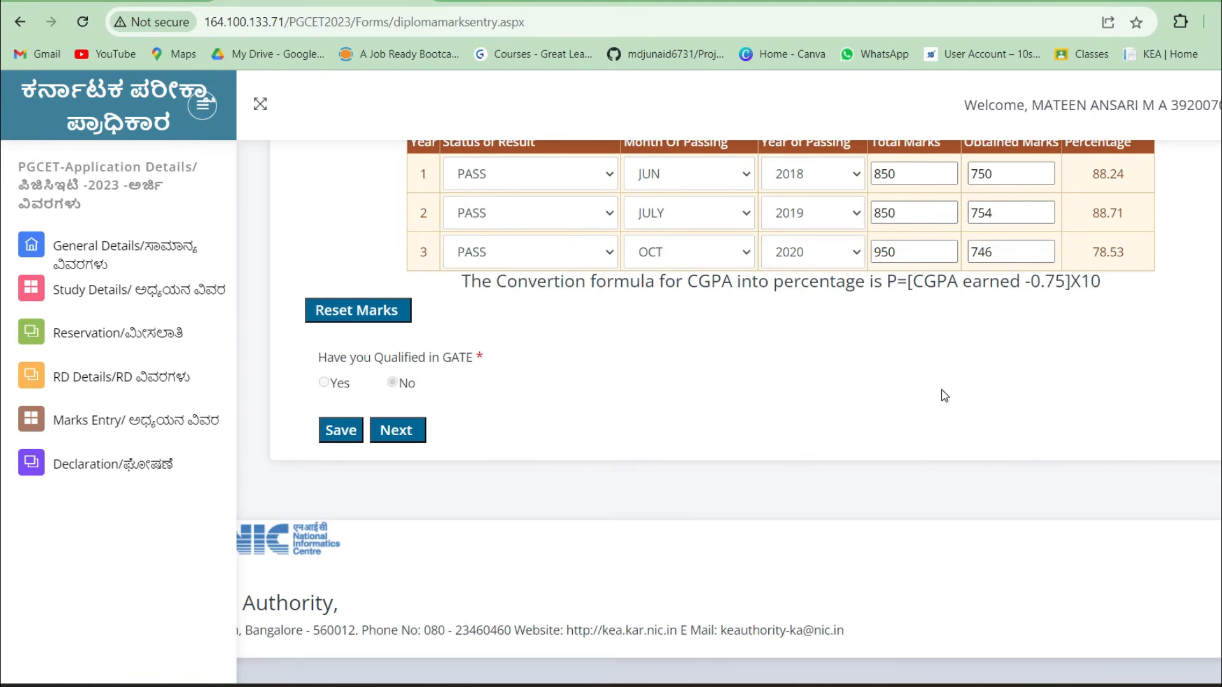
Save the marks, dismiss the confirmation, and continue to the Declaration page
click(330, 430)
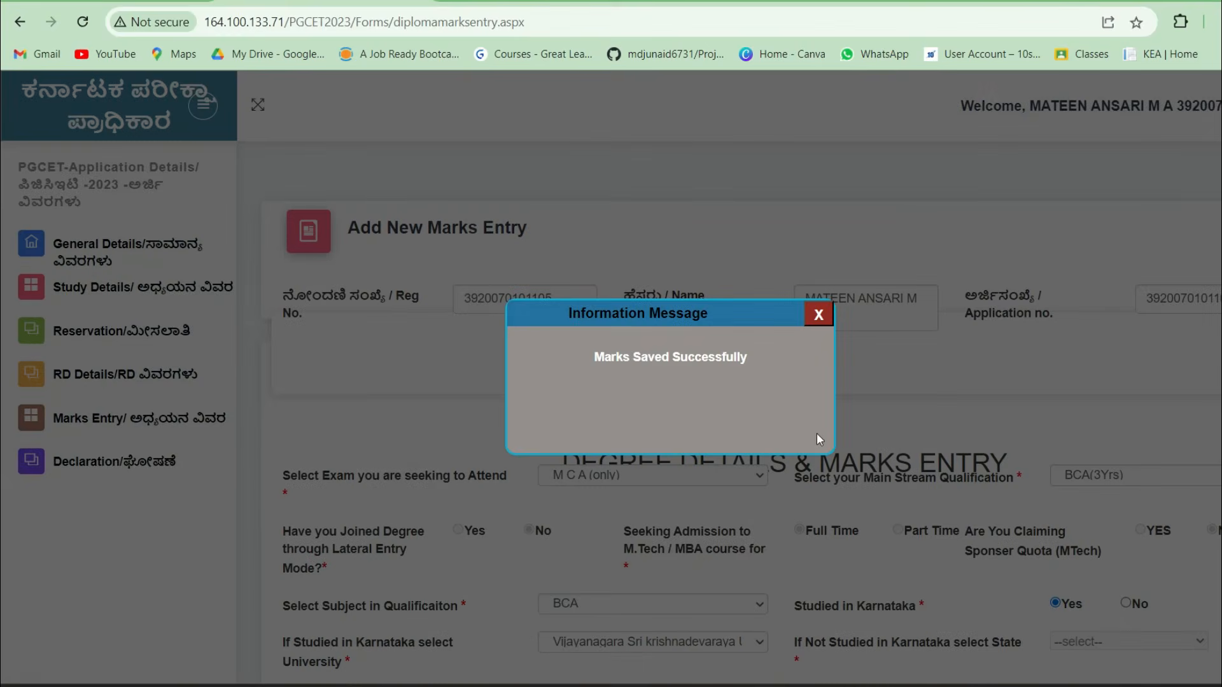
click(816, 315)
scroll(395, 389, down, 12)
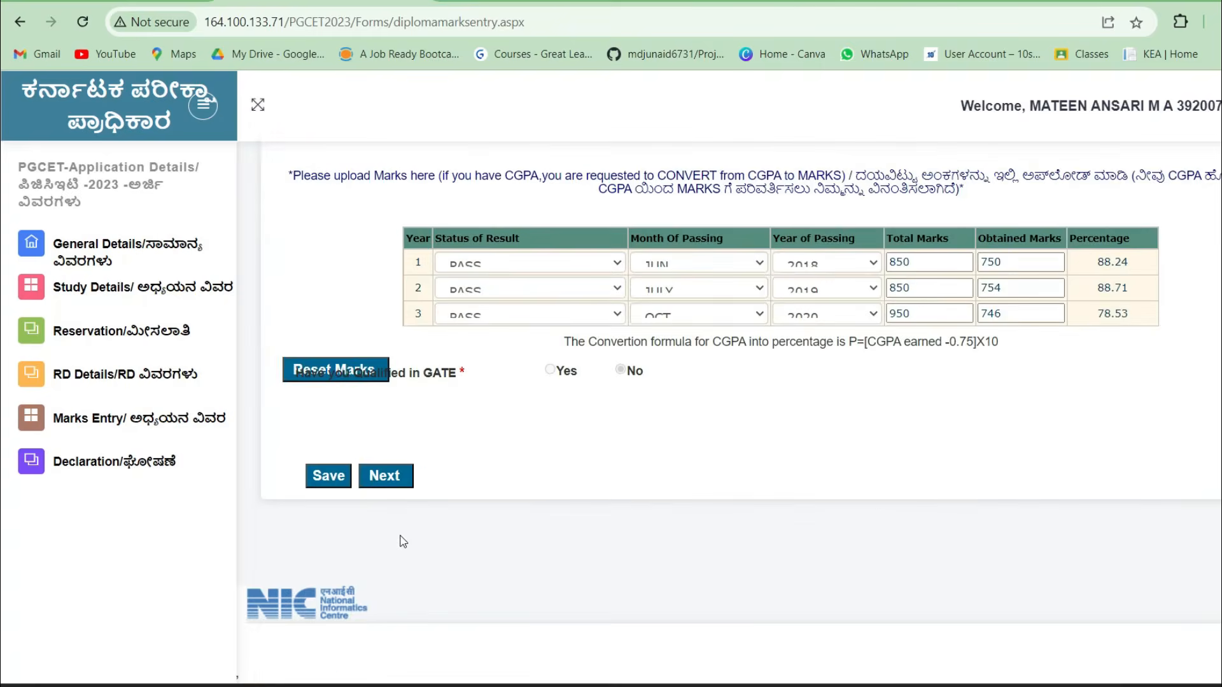
click(384, 369)
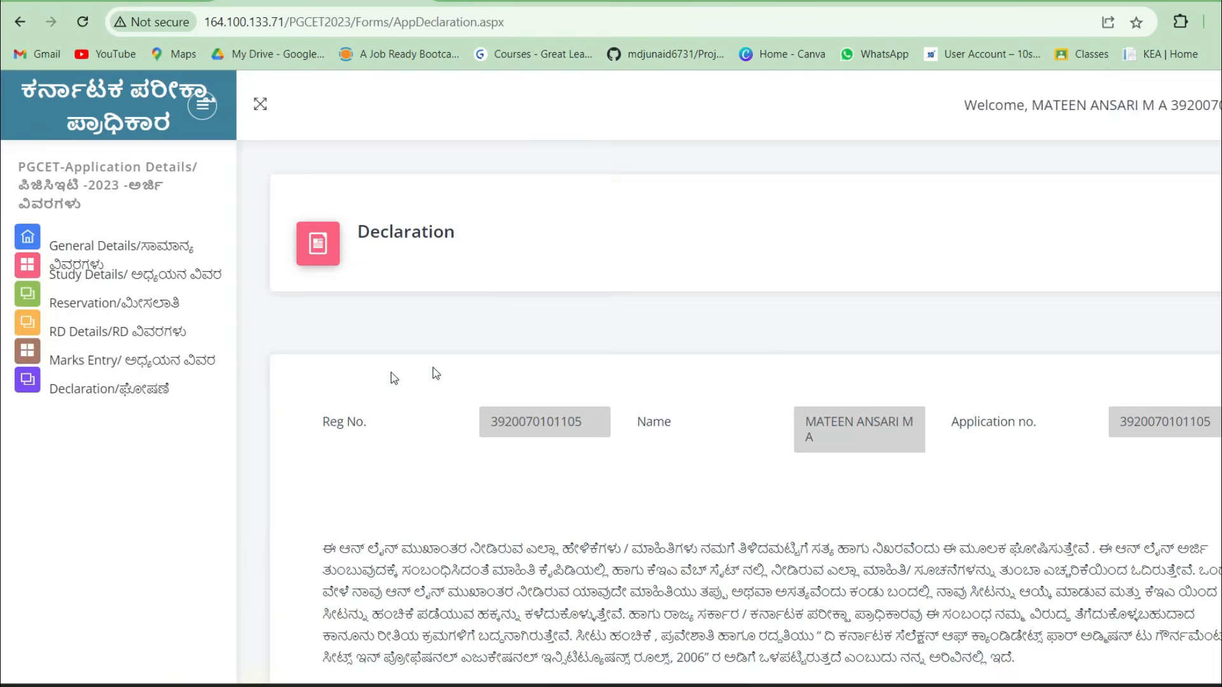
Tick the We Agree declaration checkbox and accept the warning that the application can't be edited afterwards
scroll(811, 346, down, 3)
scroll(616, 338, up, 3)
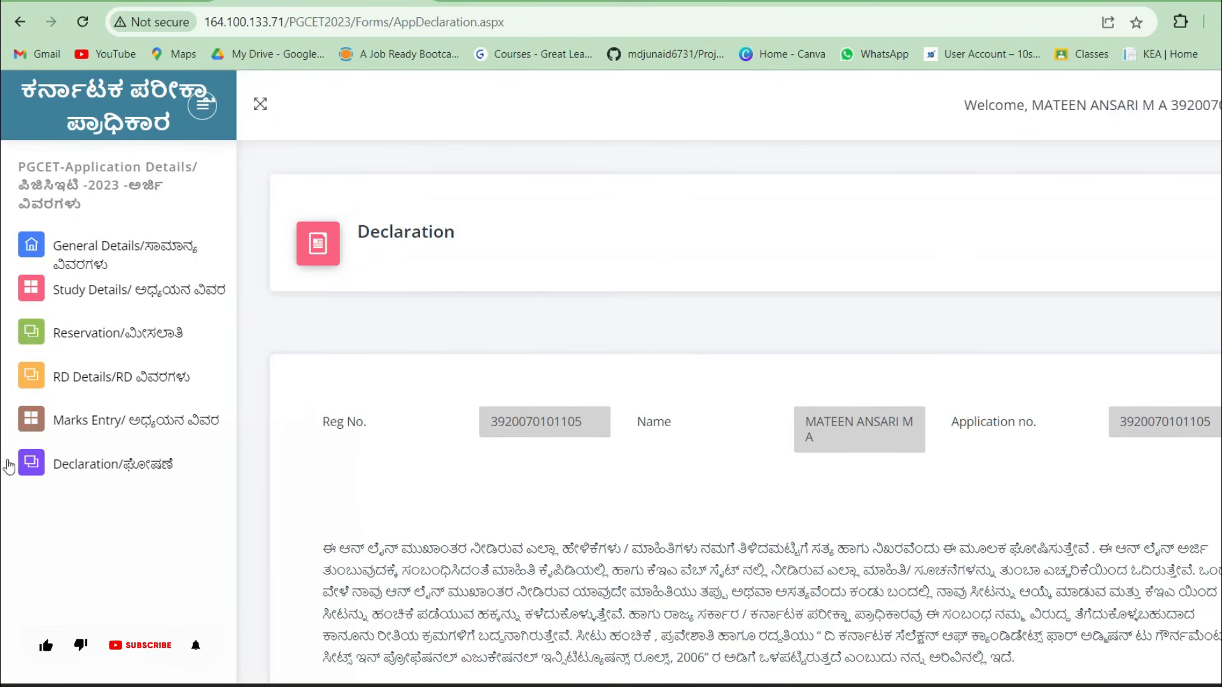
scroll(541, 357, down, 5)
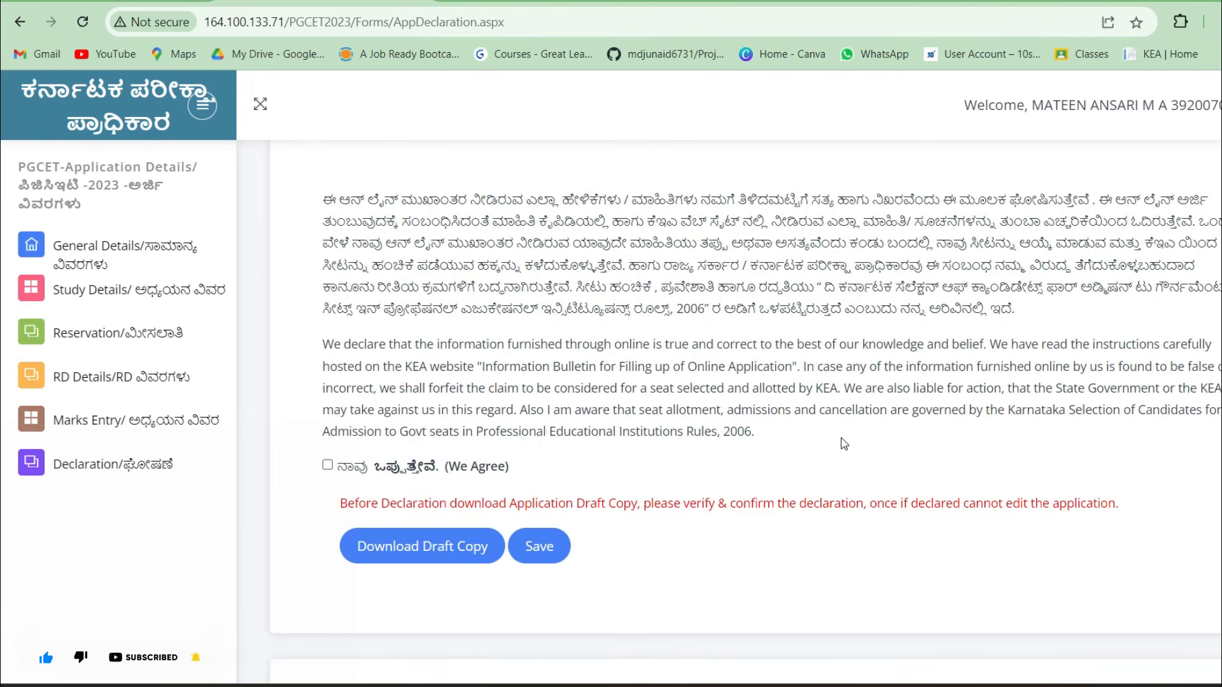
click(328, 466)
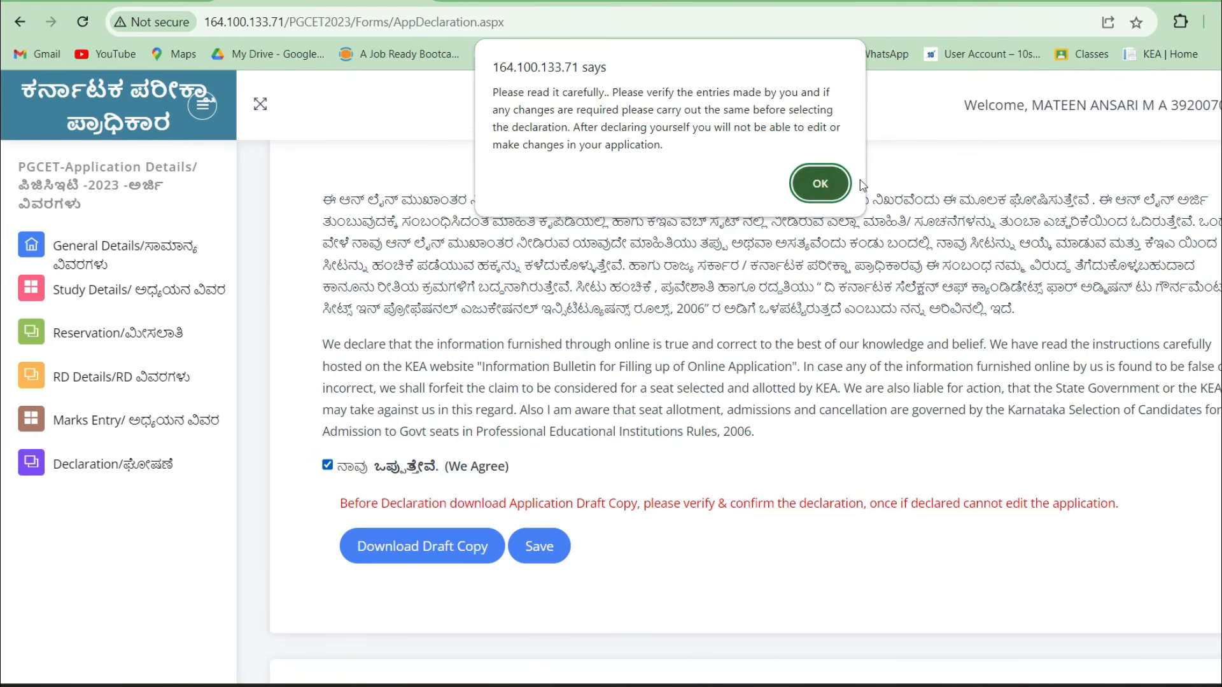
click(820, 183)
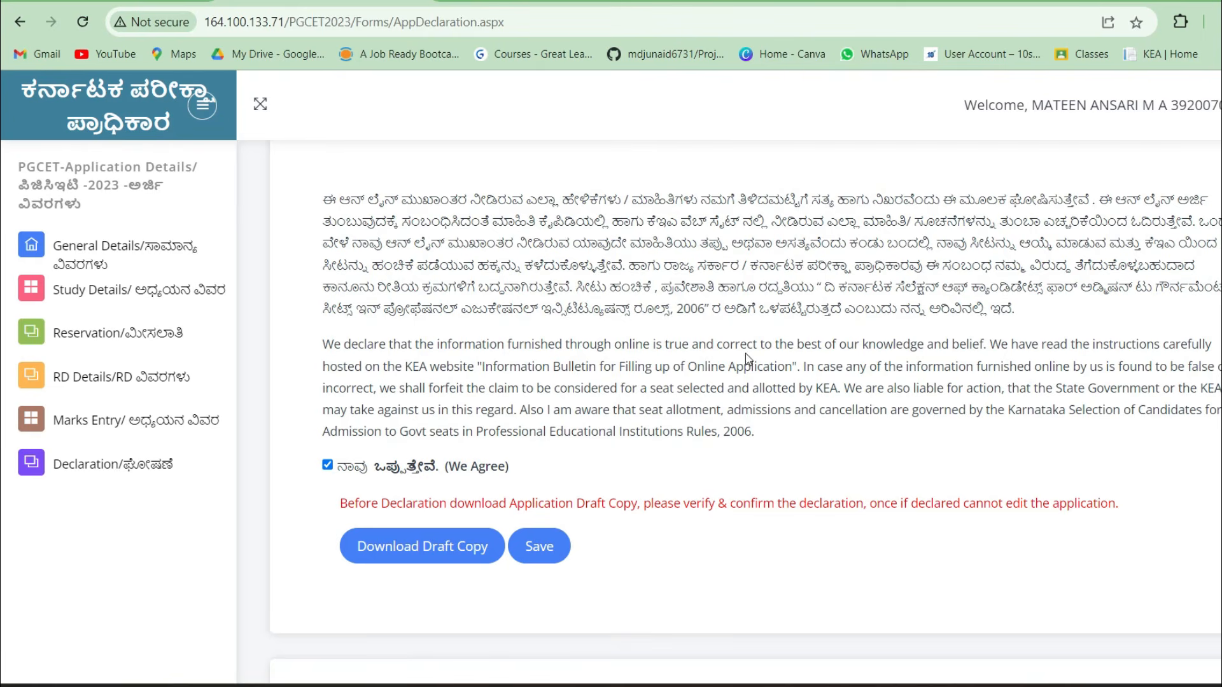
scroll(1046, 467, down, 3)
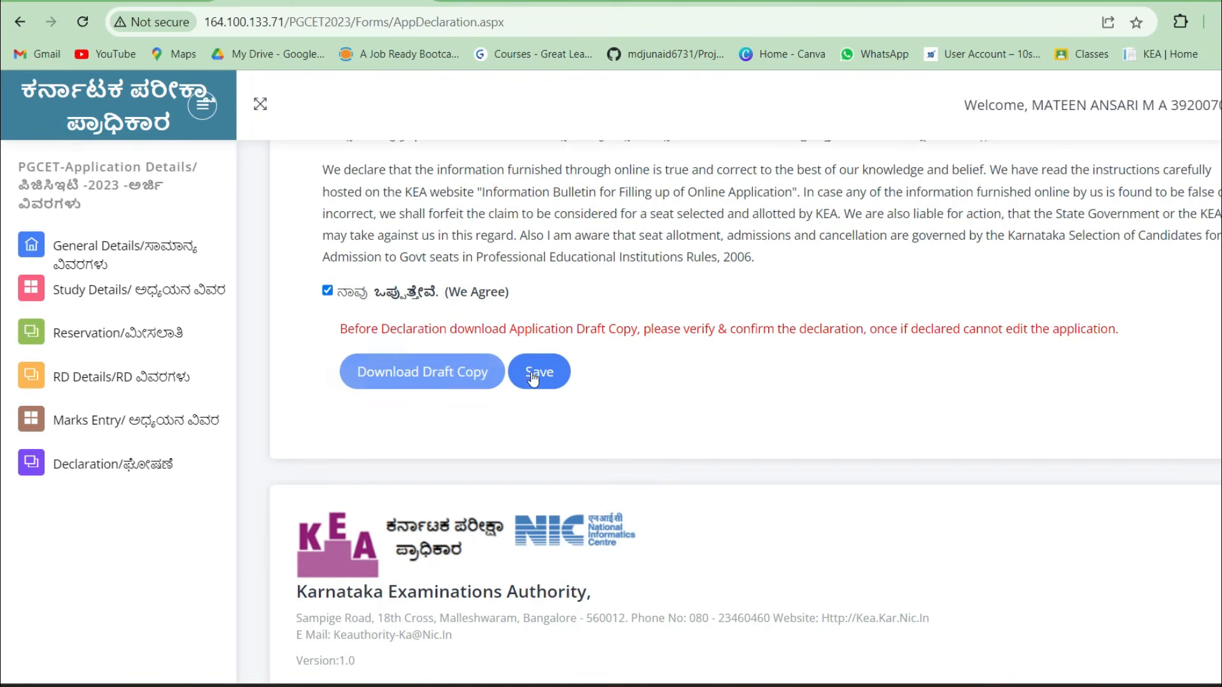
Download the draft copy of the application and review it
click(501, 379)
scroll(793, 401, down, 15)
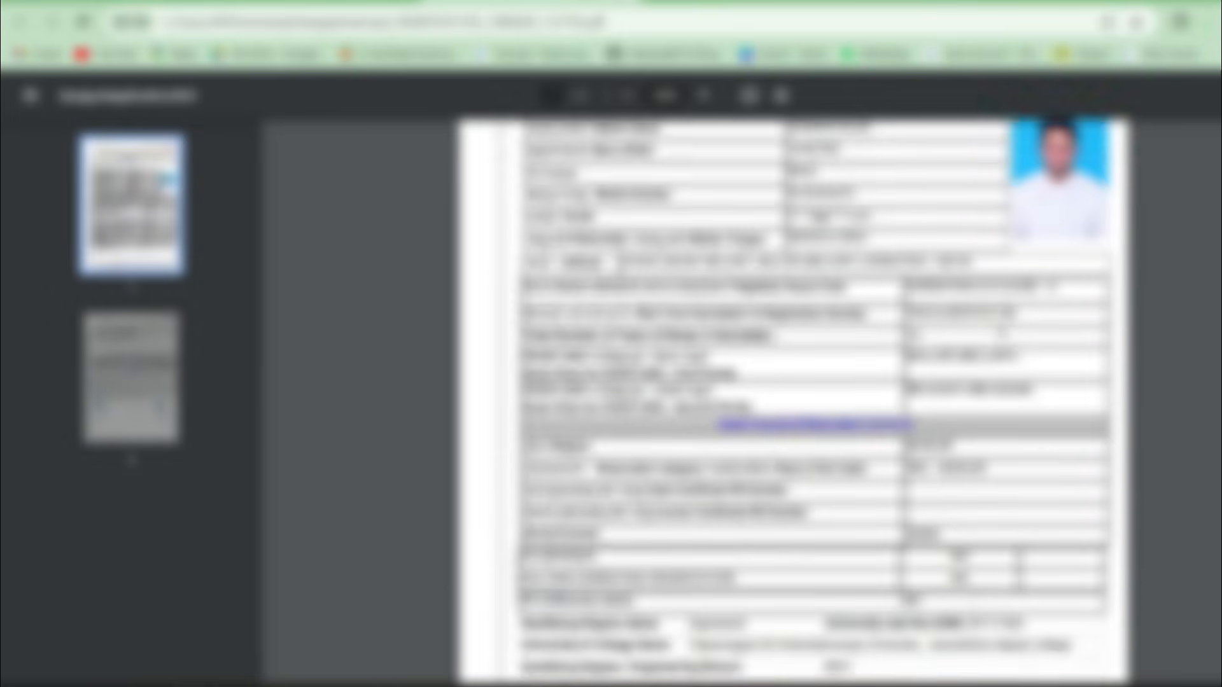
scroll(793, 401, down, 3)
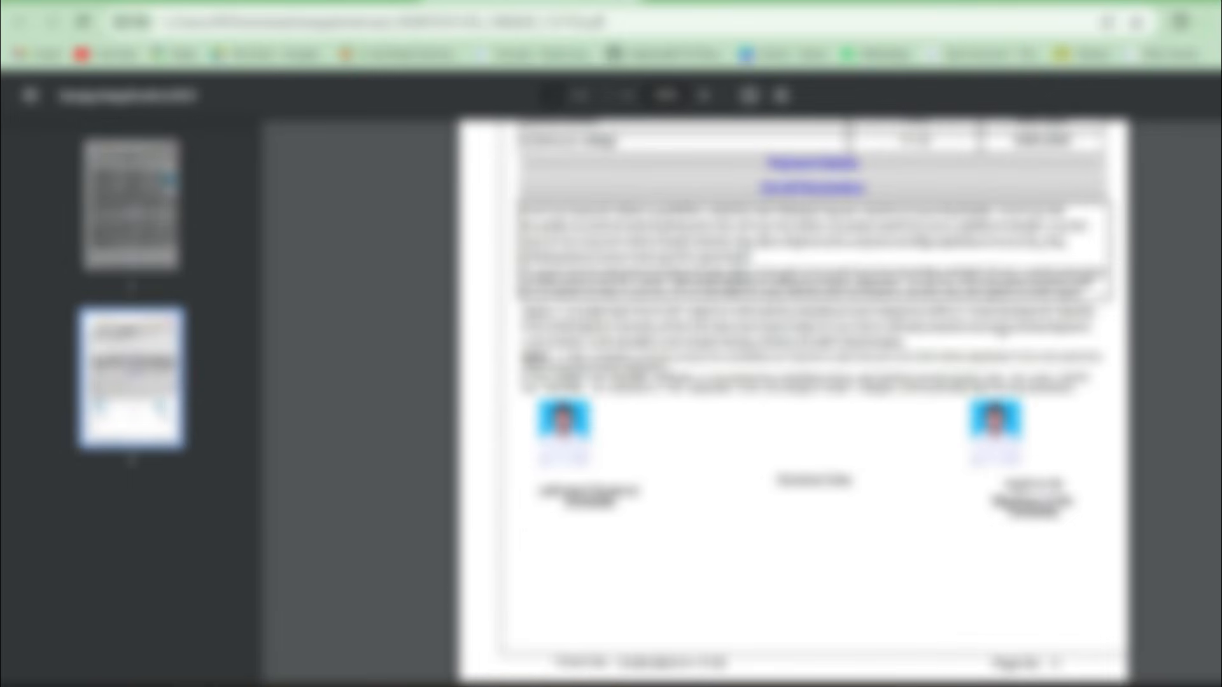
scroll(793, 401, up, 10)
scroll(793, 401, up, 3)
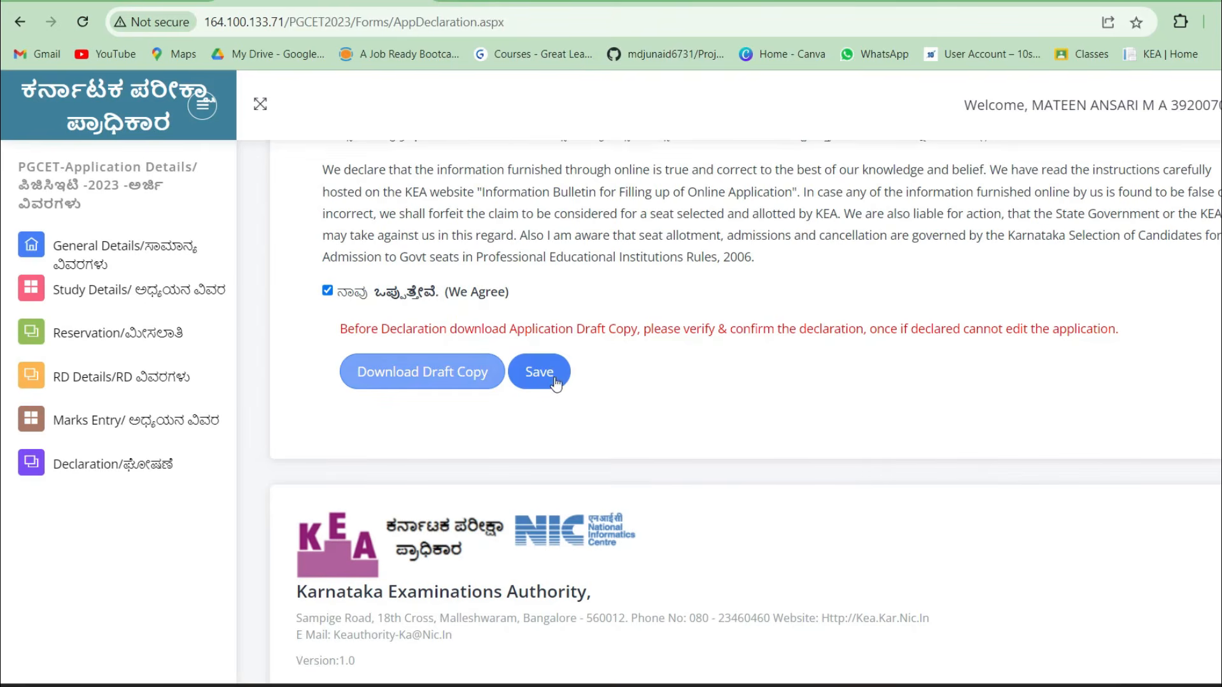
Save the agreed declaration, confirm the saved message, and go to Payment Details showing Rs 650
click(539, 372)
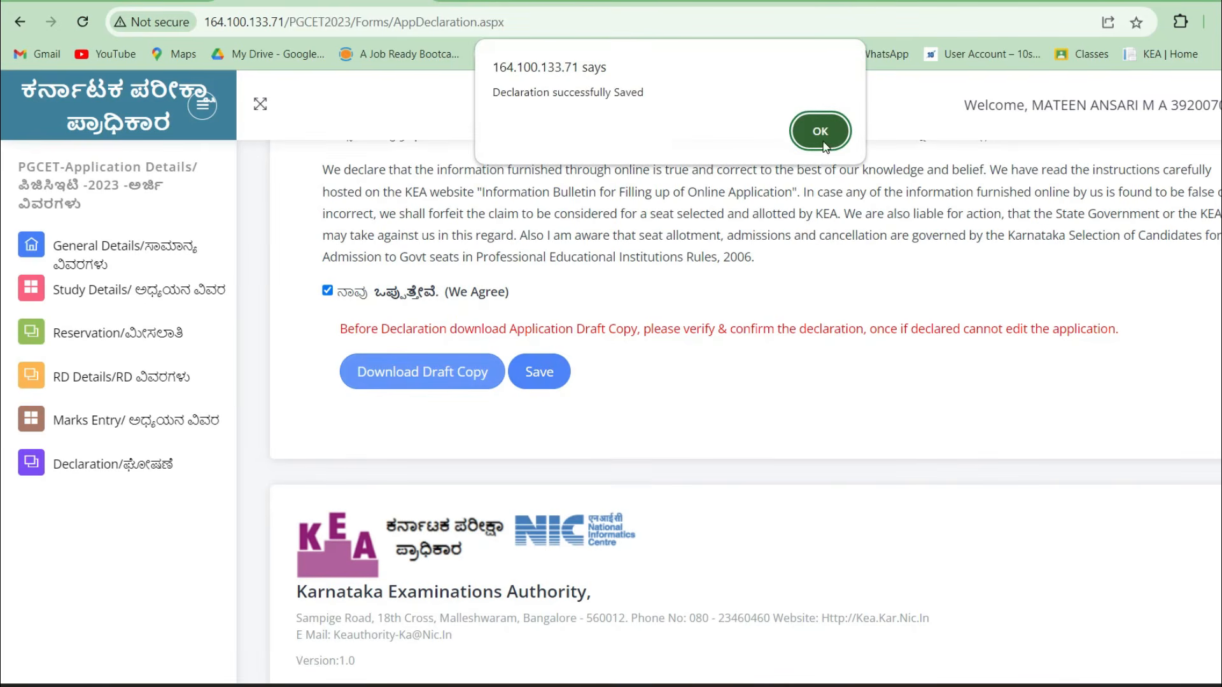
click(808, 129)
click(597, 373)
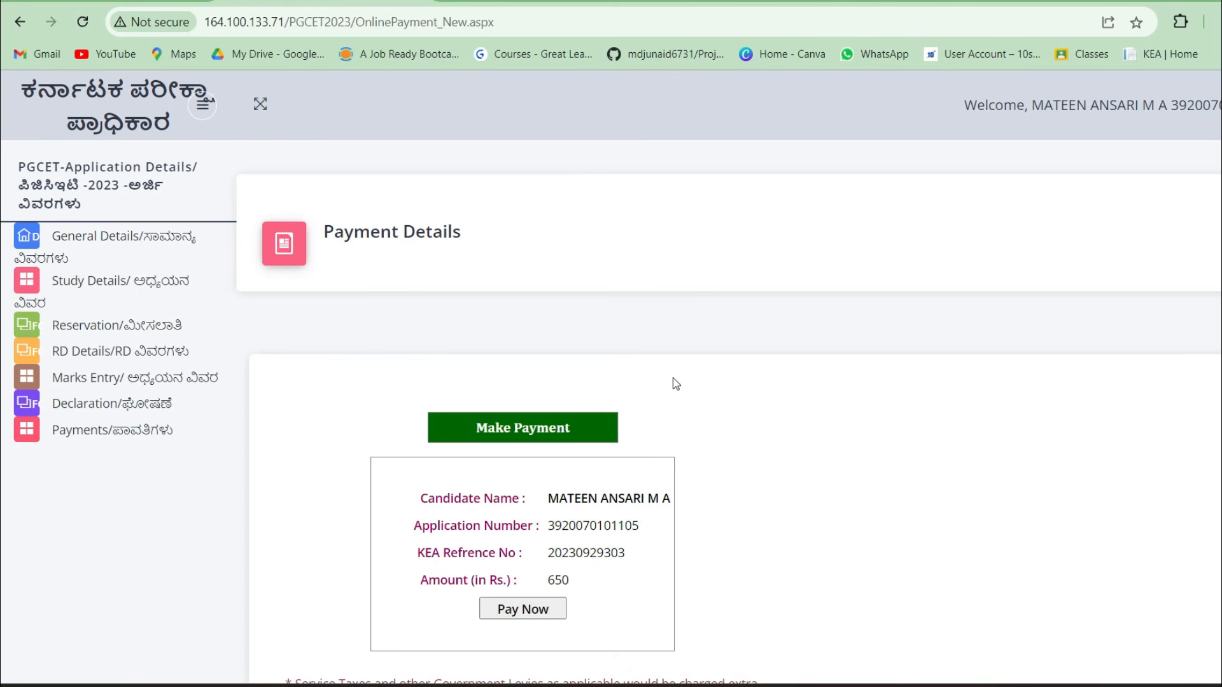
Choose Pay Now for the 650-rupee application fee in the Make Payment box
scroll(676, 383, down, 4)
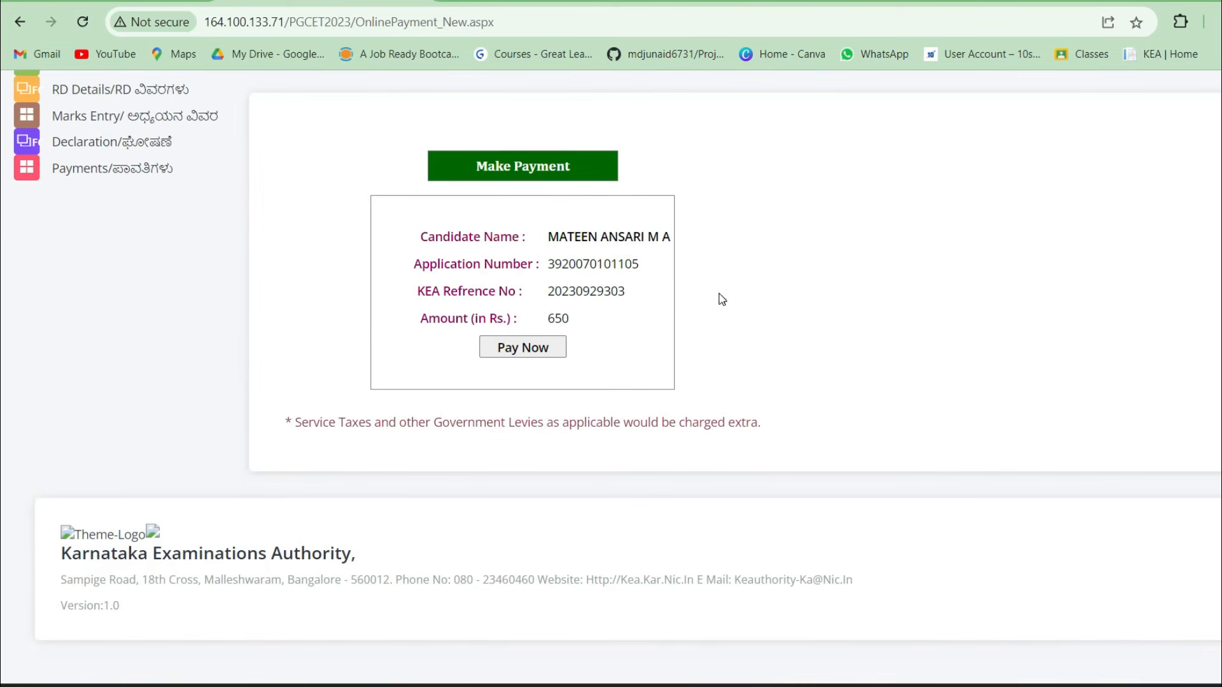
scroll(643, 267, down, 1)
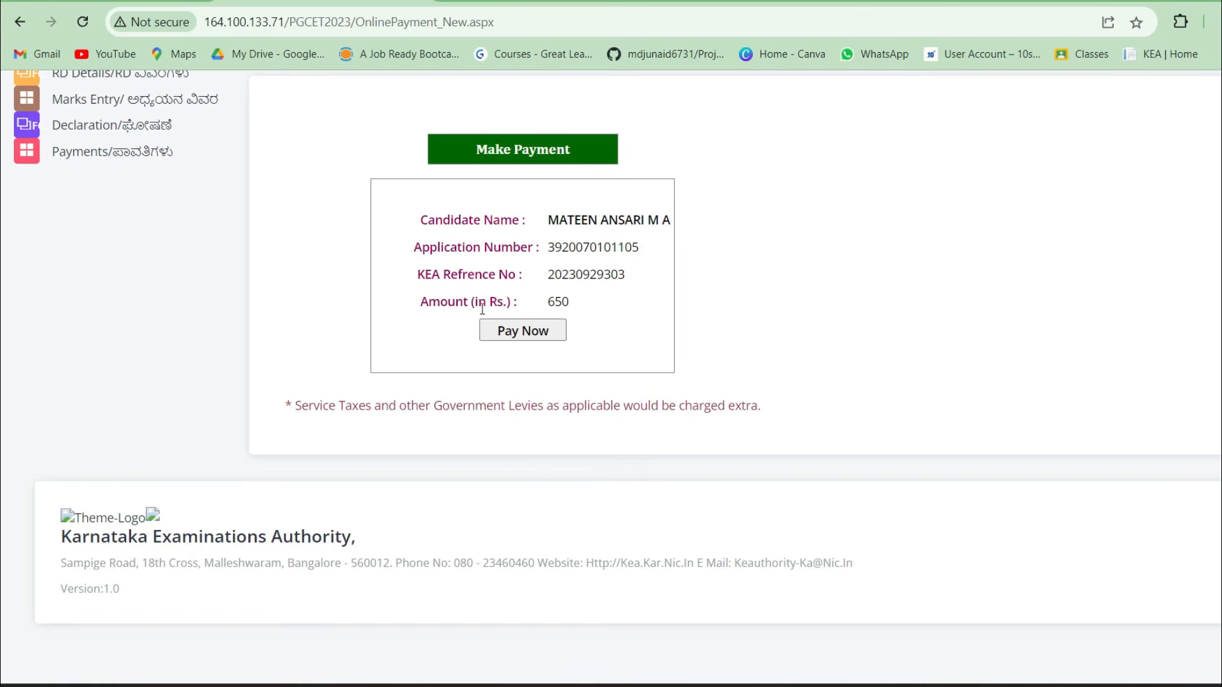
click(545, 331)
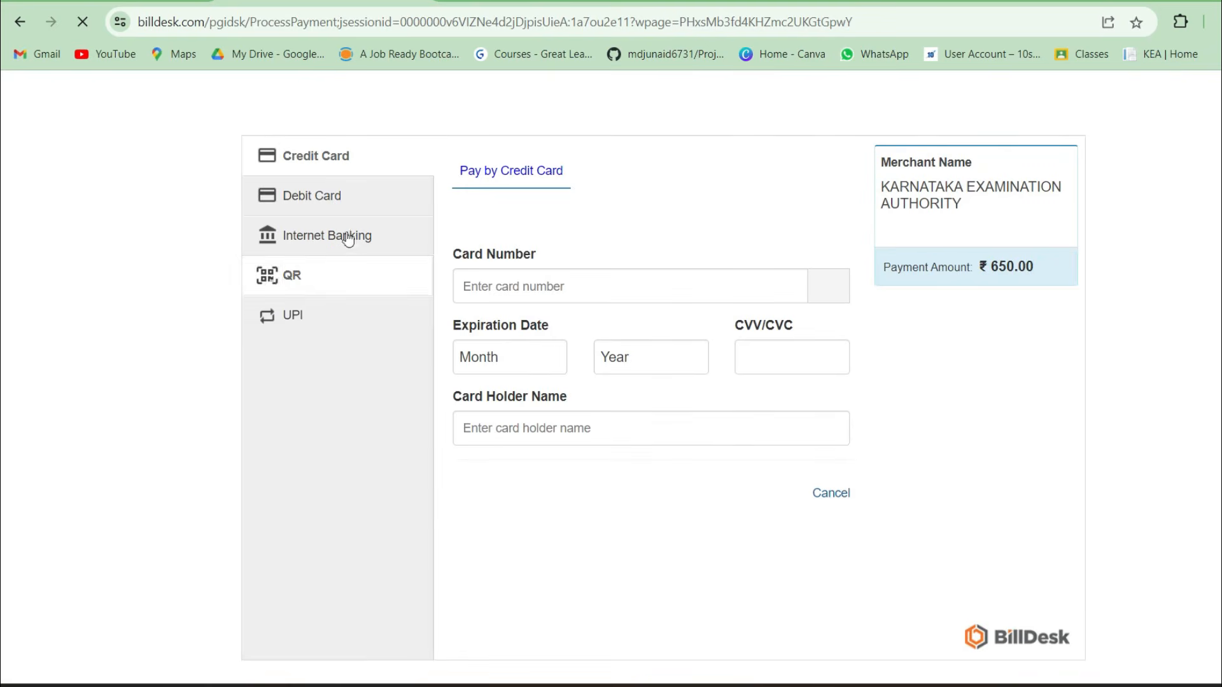
Compare the debit card, internet banking and UPI ID options, then select QR code payment
click(354, 185)
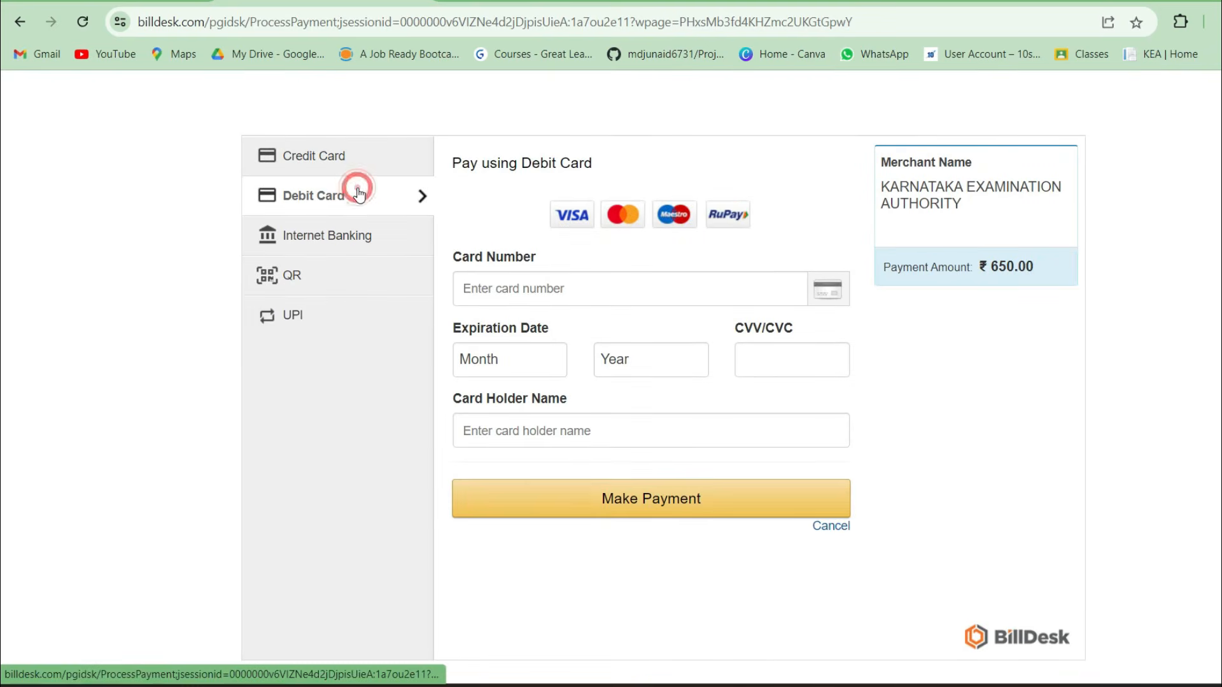
click(331, 248)
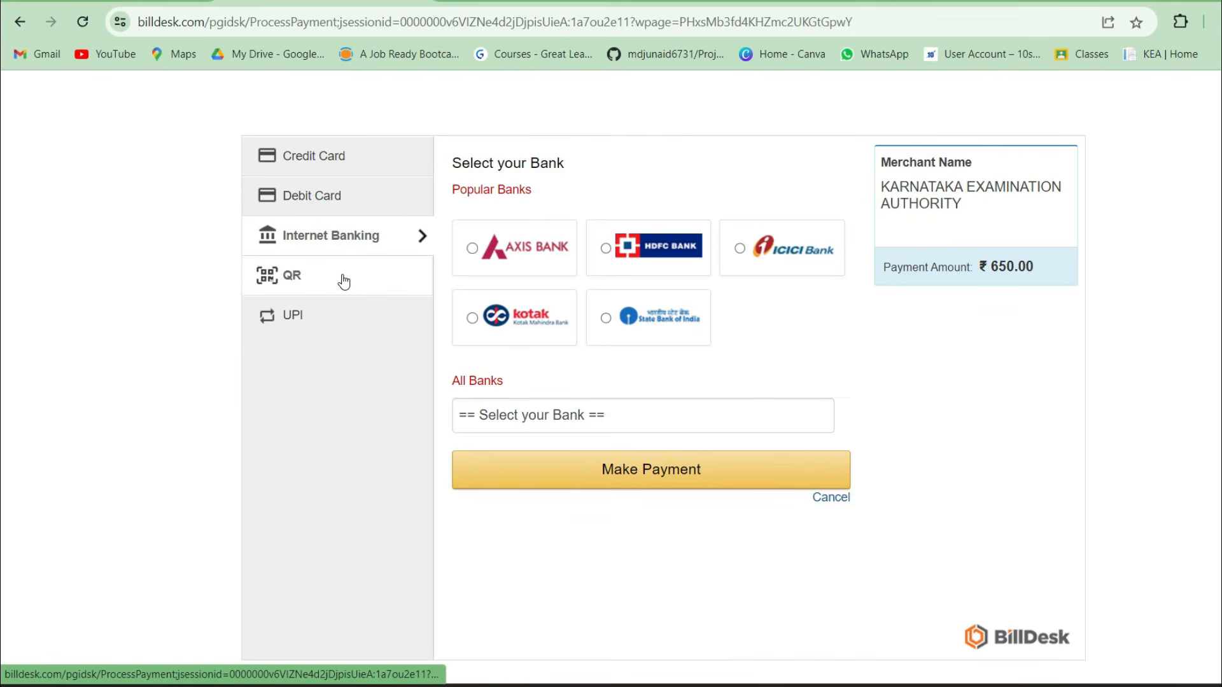
click(344, 276)
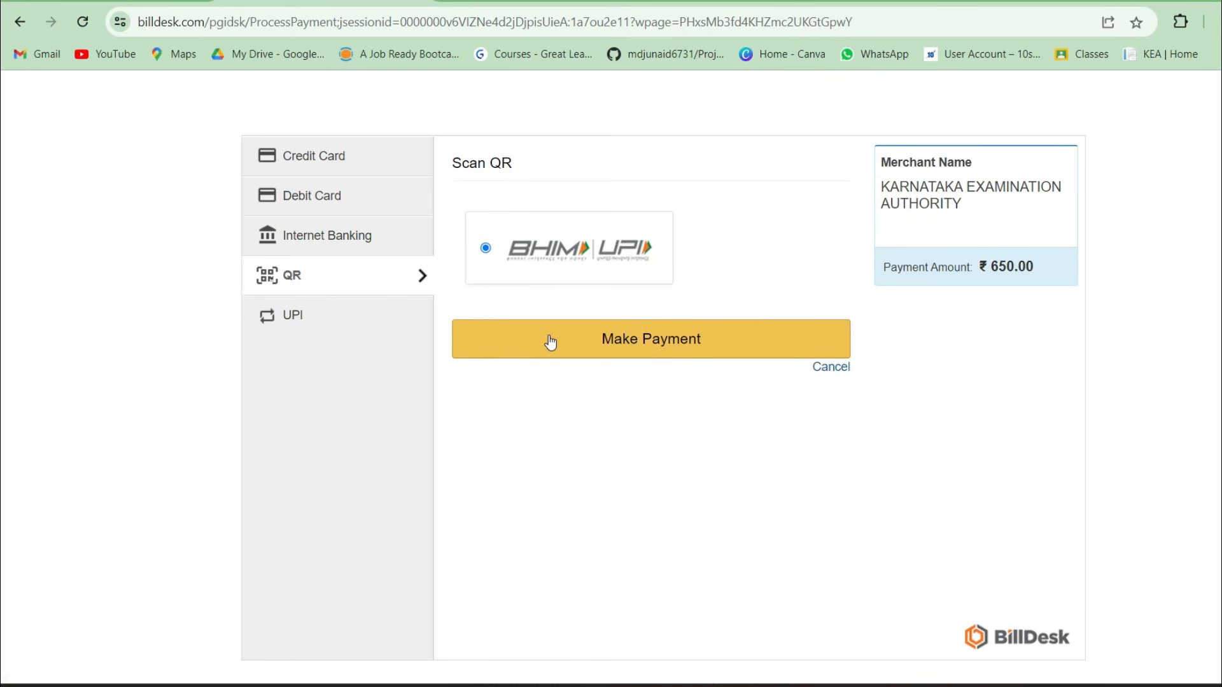
click(370, 298)
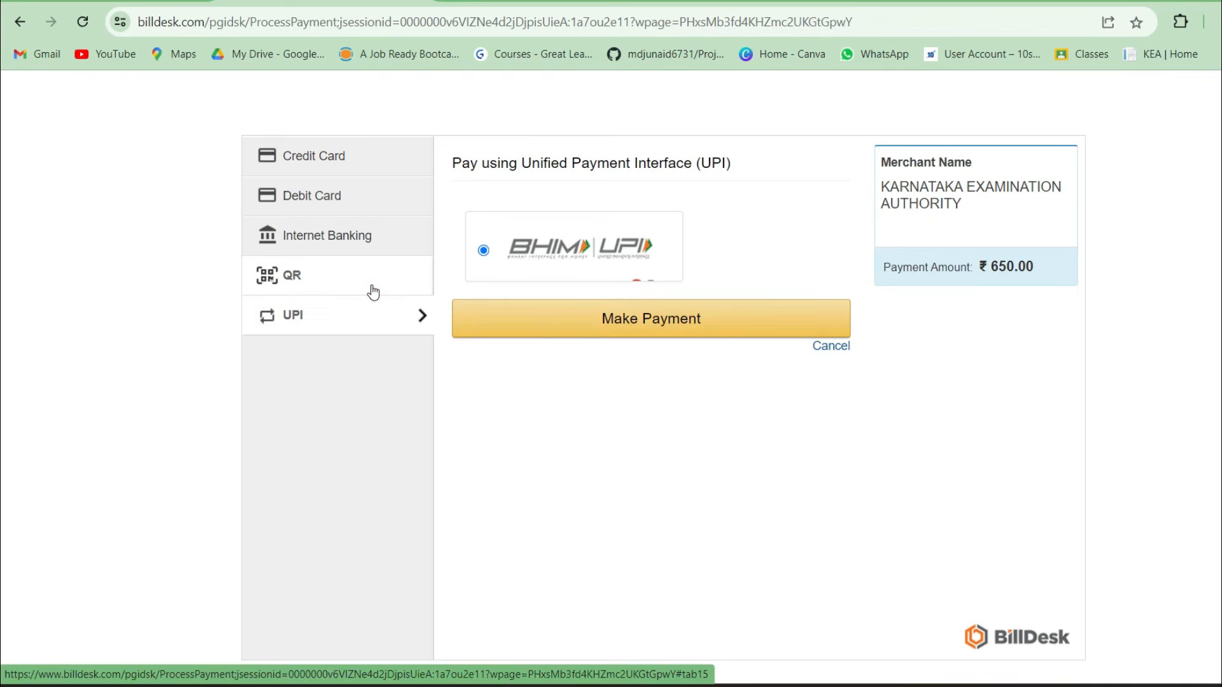
click(373, 292)
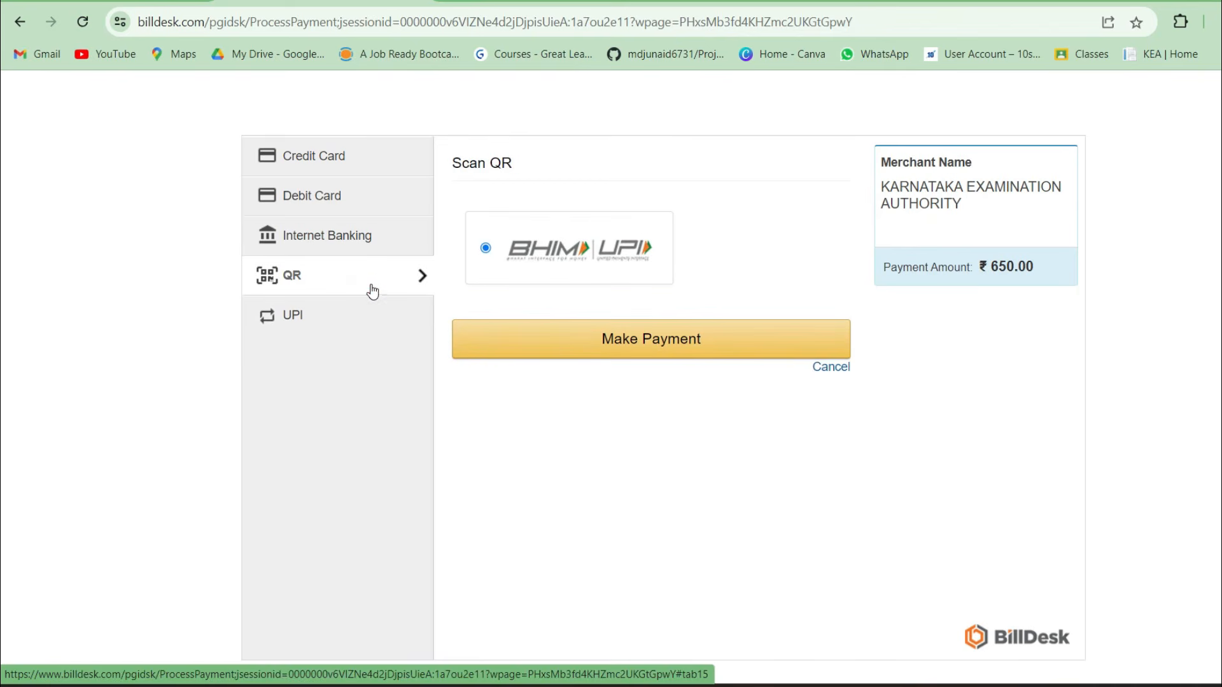
Proceed with the ₹650 QR payment at zero convenience fee and reveal the scannable UPI QR code
click(658, 344)
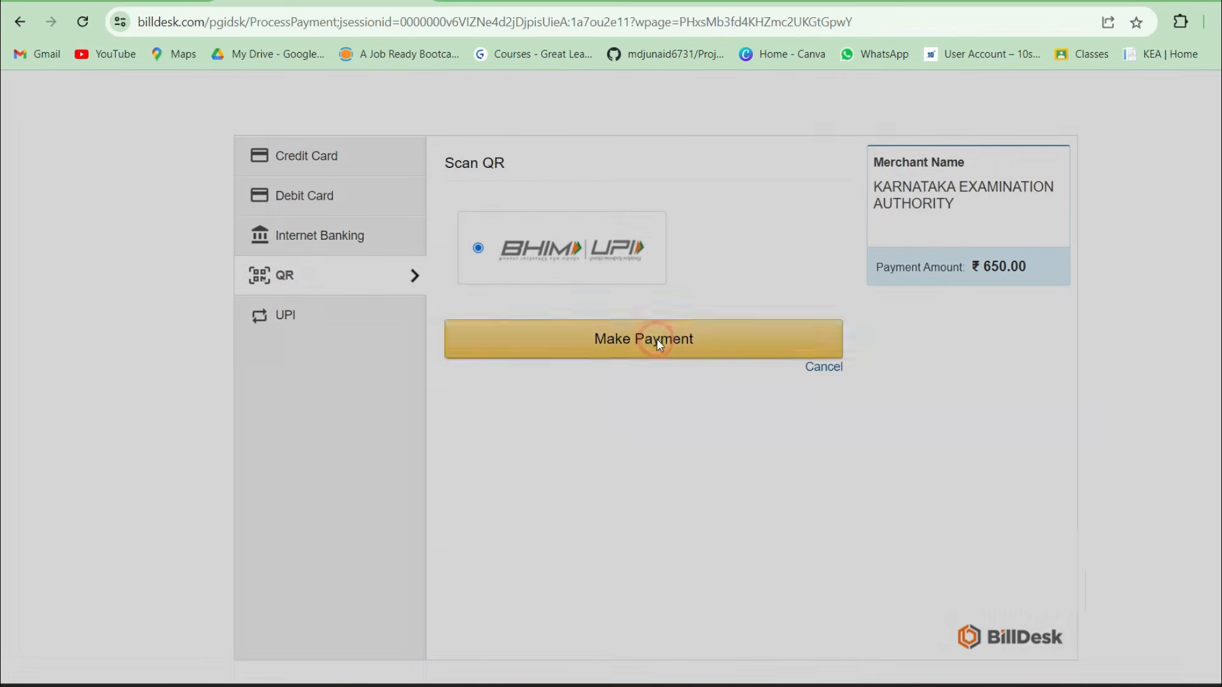
click(770, 427)
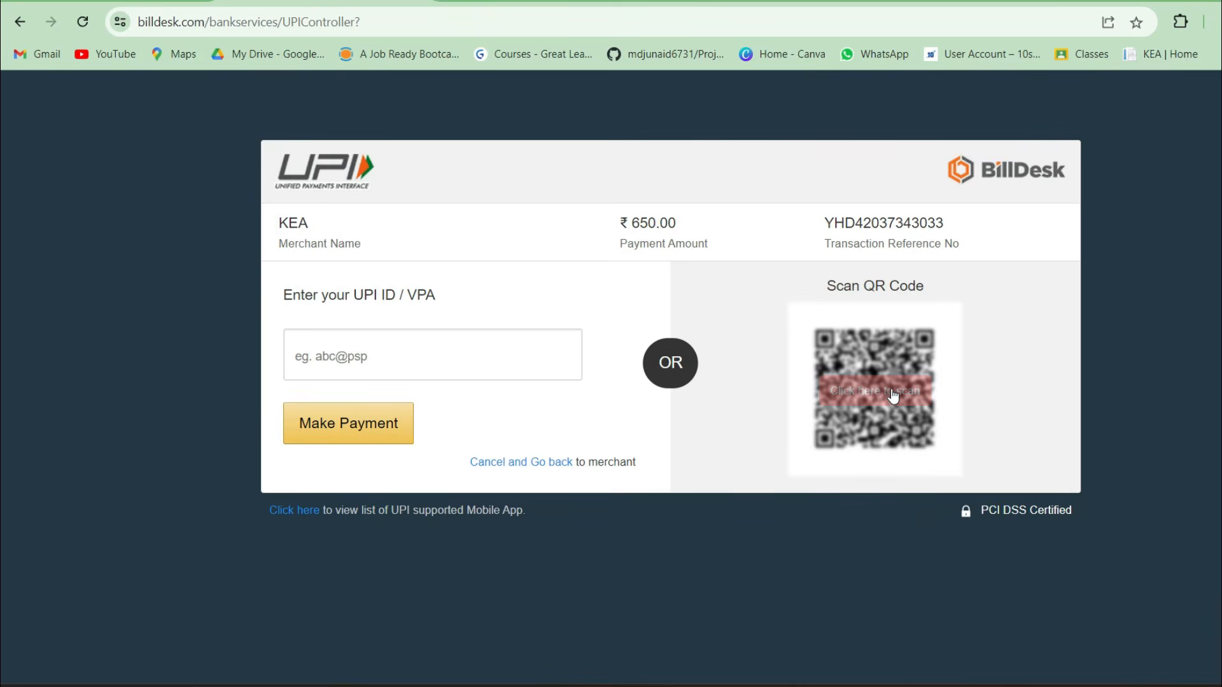
click(892, 395)
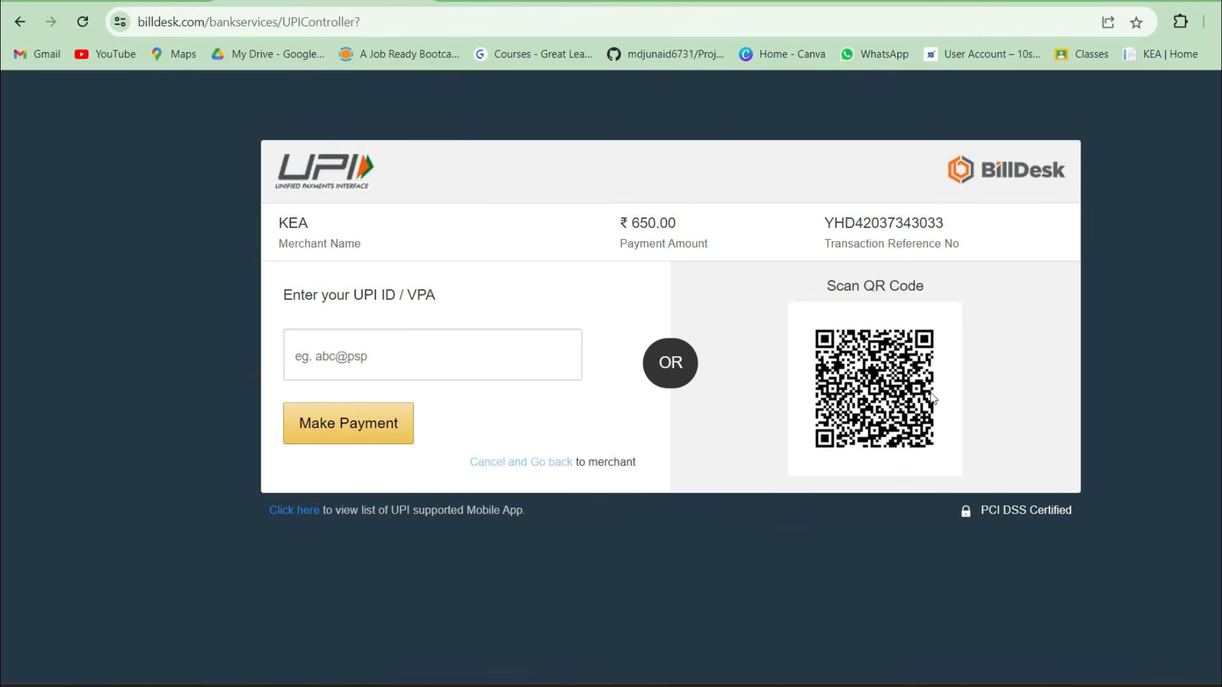